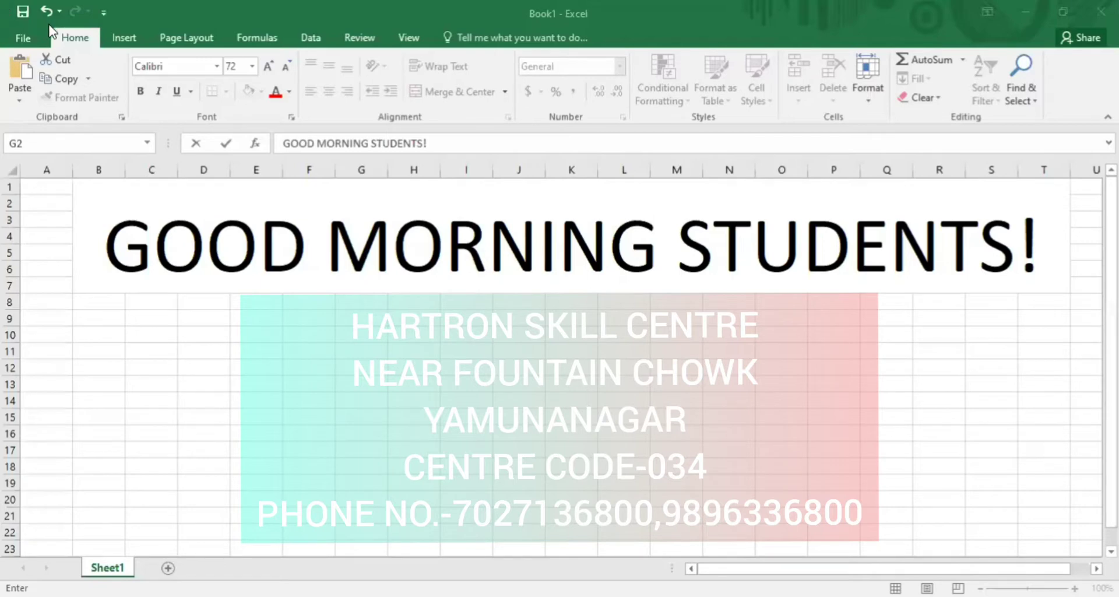
Switch the ribbon to the Insert tab
left_click(125, 38)
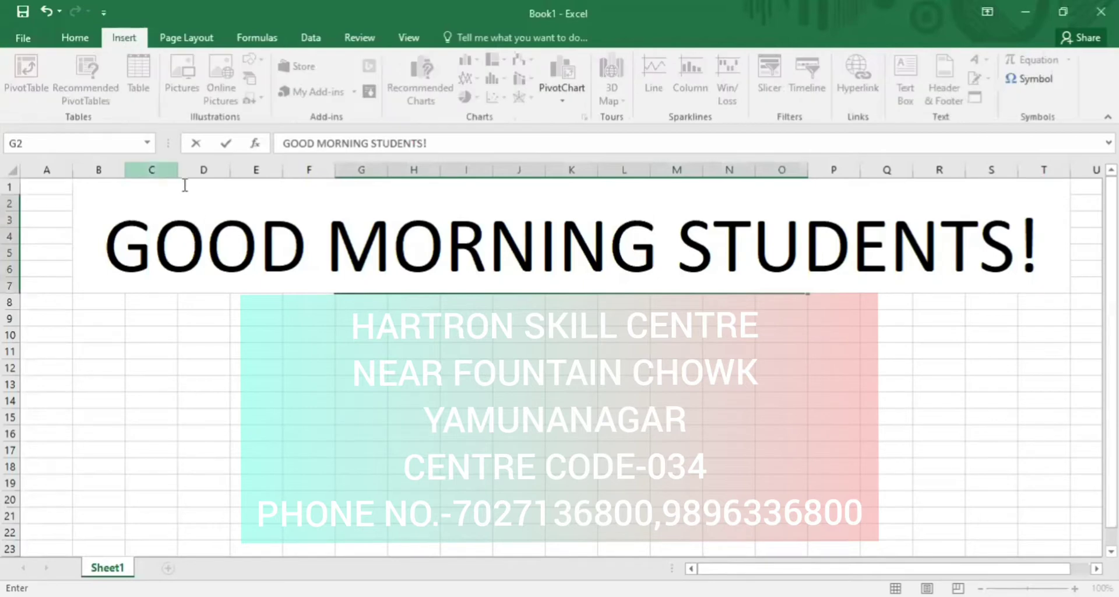
Delete the 'GOOD MORNING STUDENTS!' heading text from merged cell G2
left_click(126, 227)
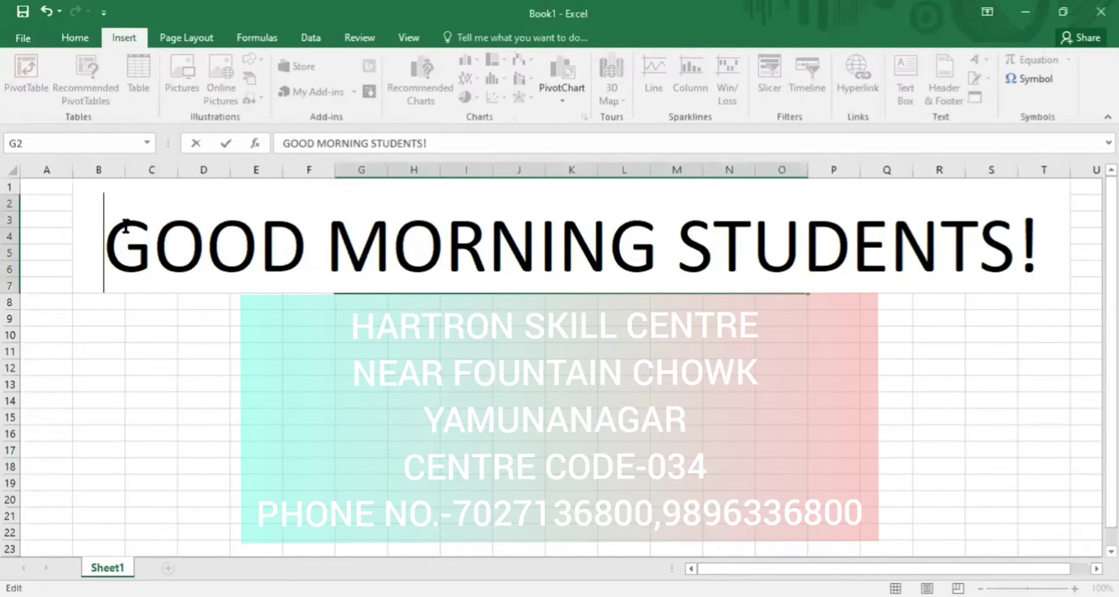
key("shift+Right")
key("shift+Right")
key("shift+Right")
key("shift+Right")
key("shift+Right")
key("shift+Right")
key("shift+Right")
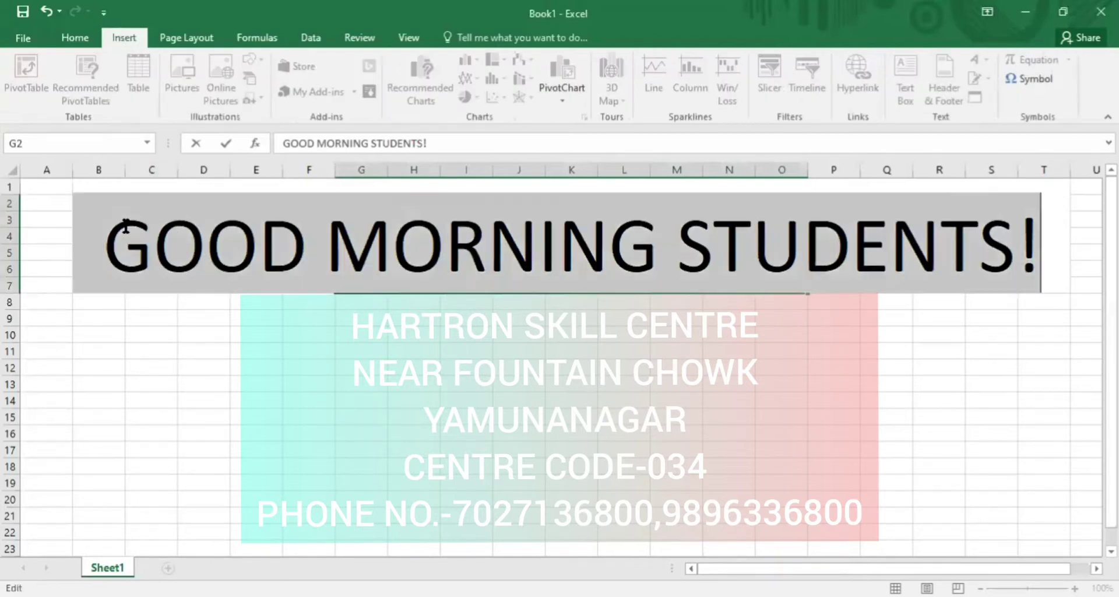
key("BackSpace")
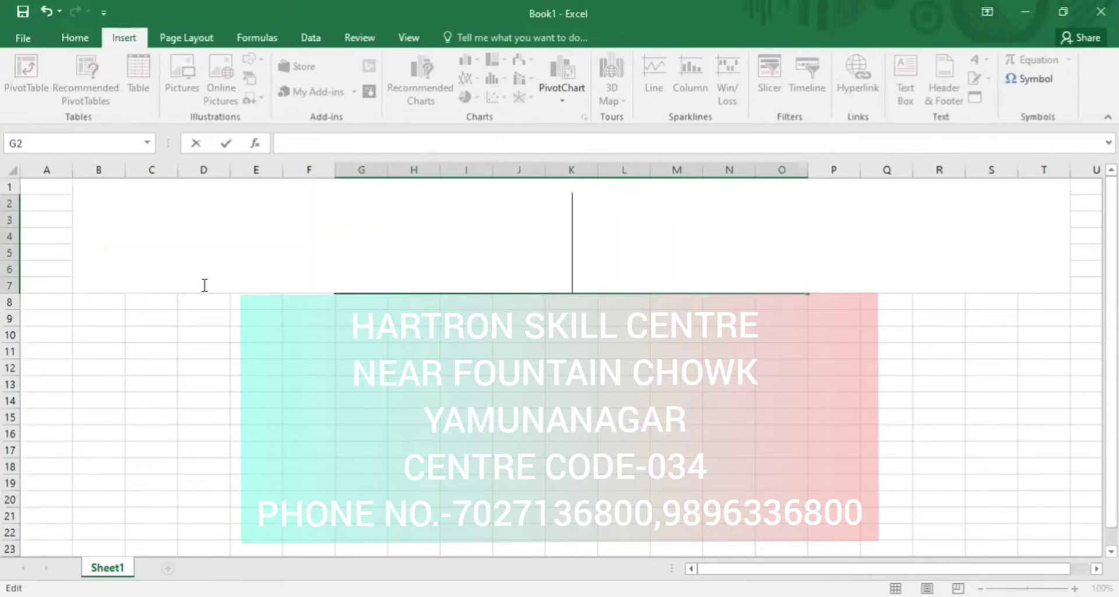
left_click(251, 386)
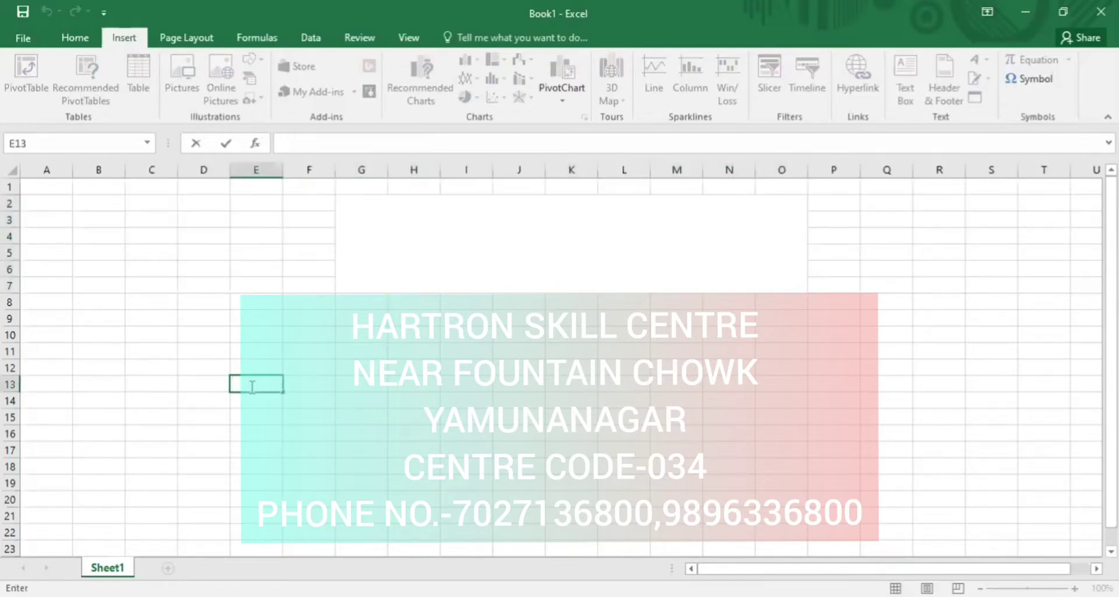
Unmerge the G2:O7 block with Merge & Center on the Home tab
double_click(390, 226)
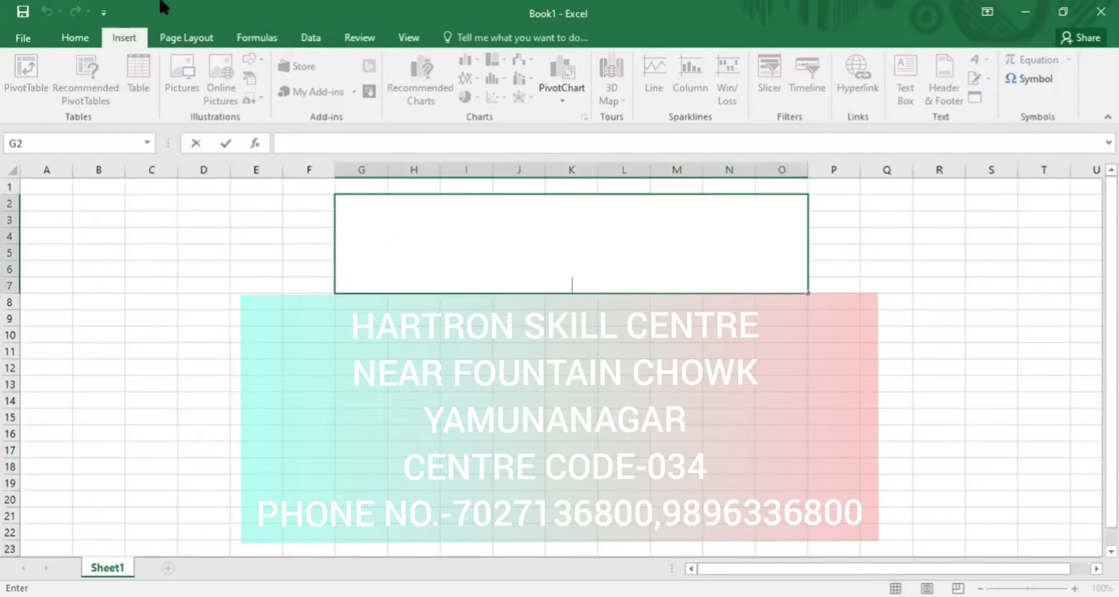
left_click(78, 44)
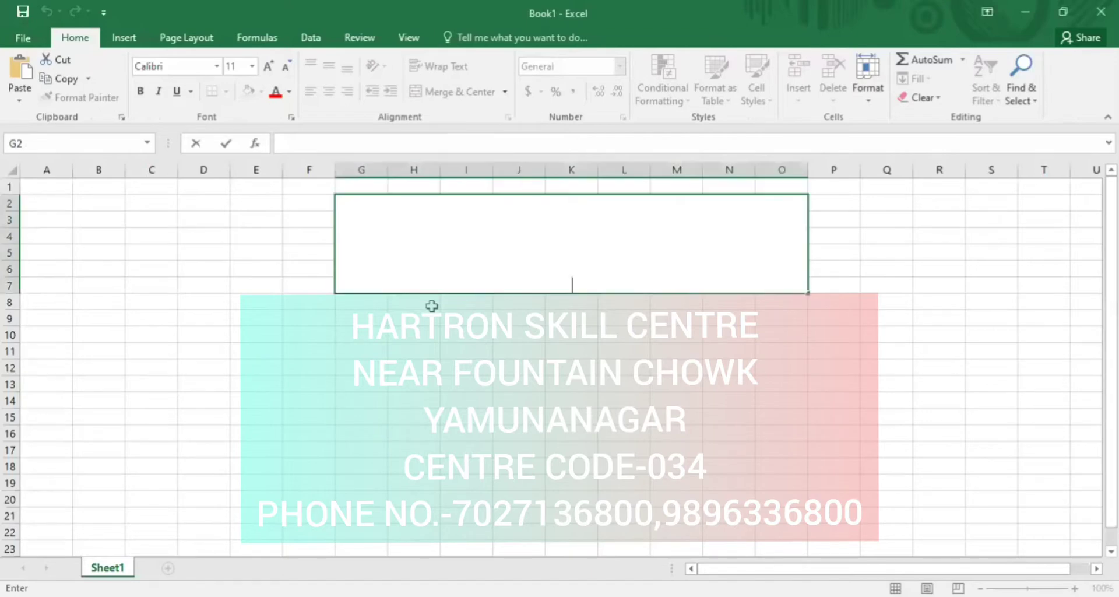
key("Return")
key("Up")
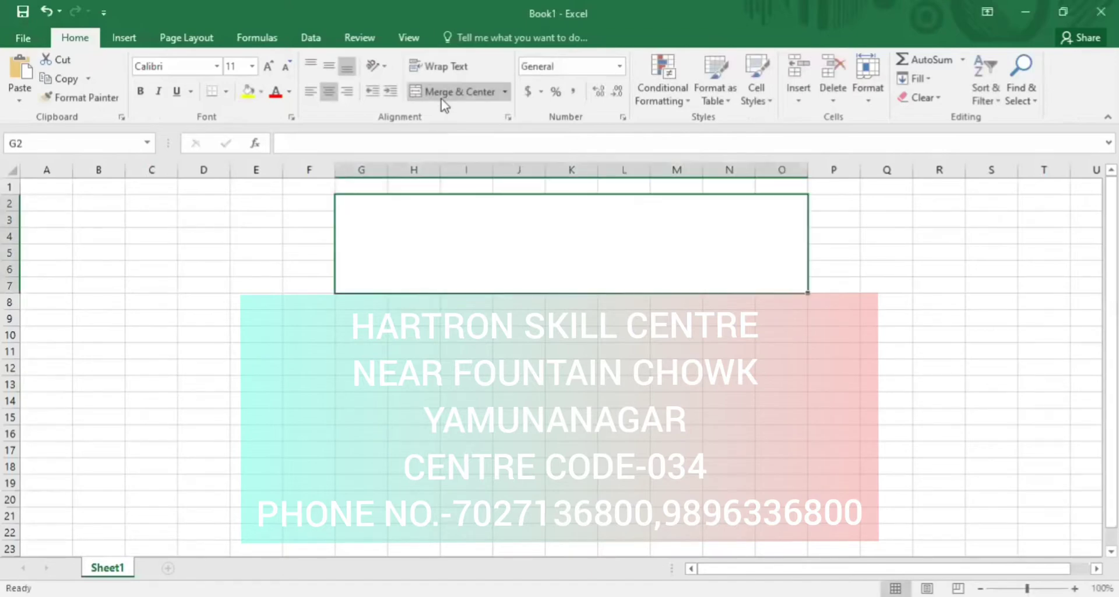
left_click(442, 100)
Enter headers NAMES, ROLL NO., ENG and HIN in A1:D1
left_click(200, 238)
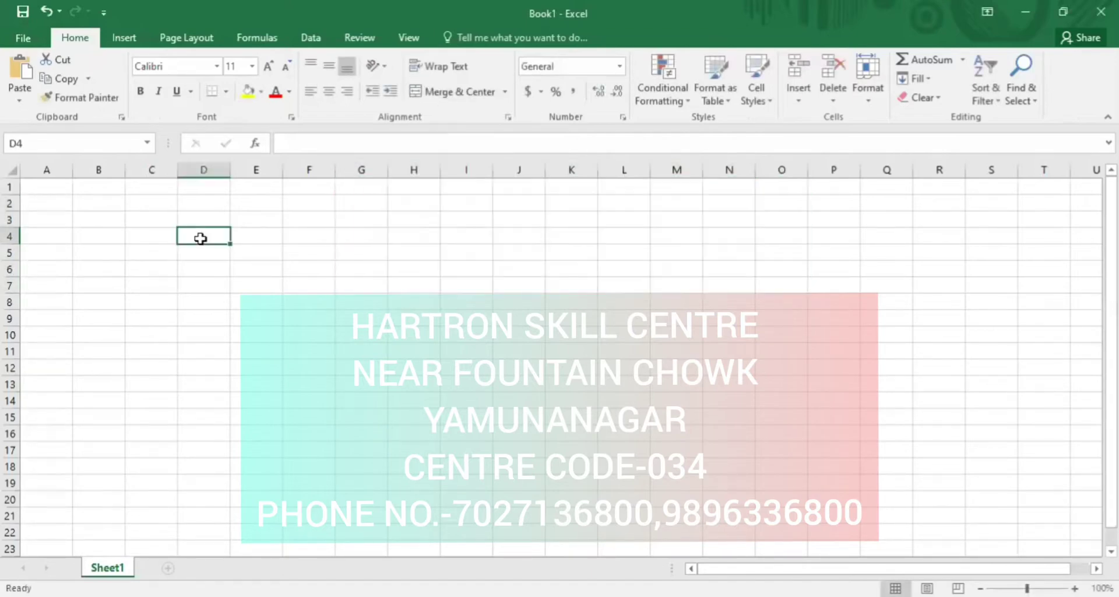
key("Up")
key("Up")
key("Up")
key("Left")
key("Left")
key("Left")
type("N")
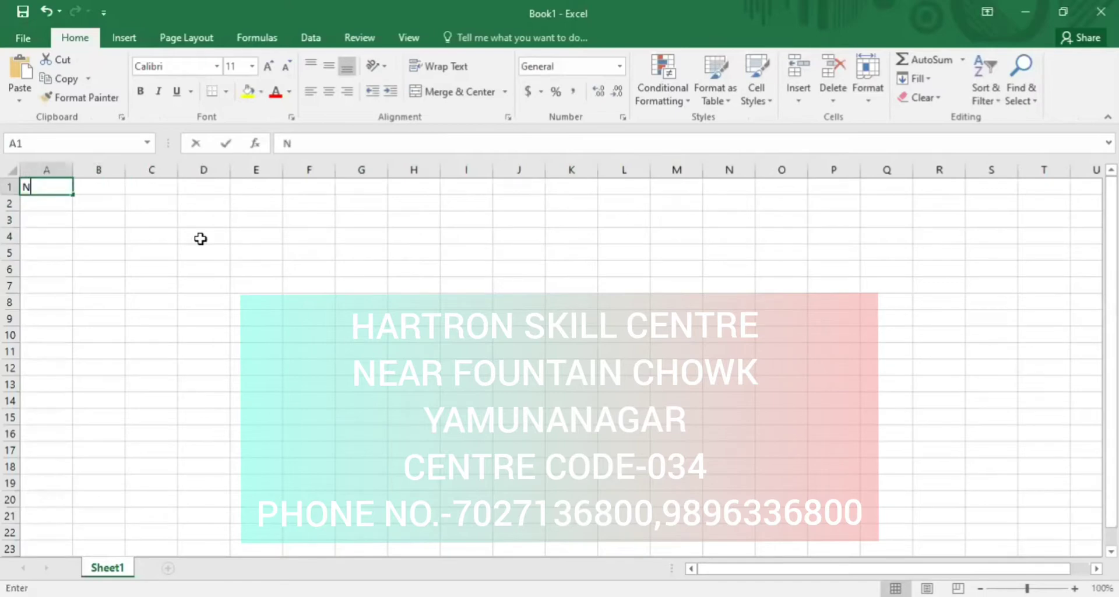
type("AM")
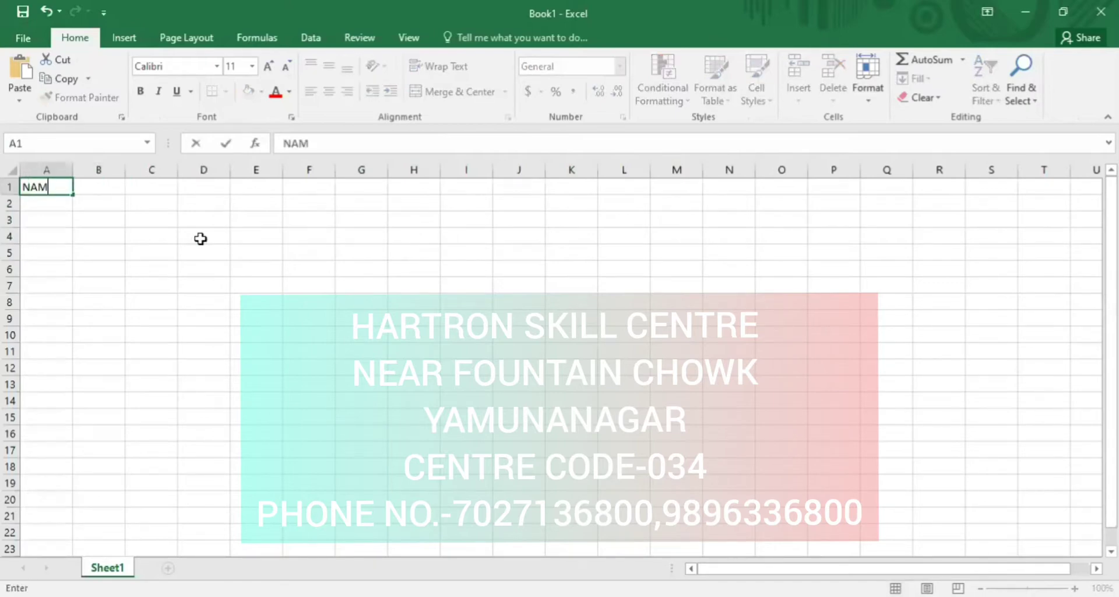
type("ES")
key("Tab")
type("R")
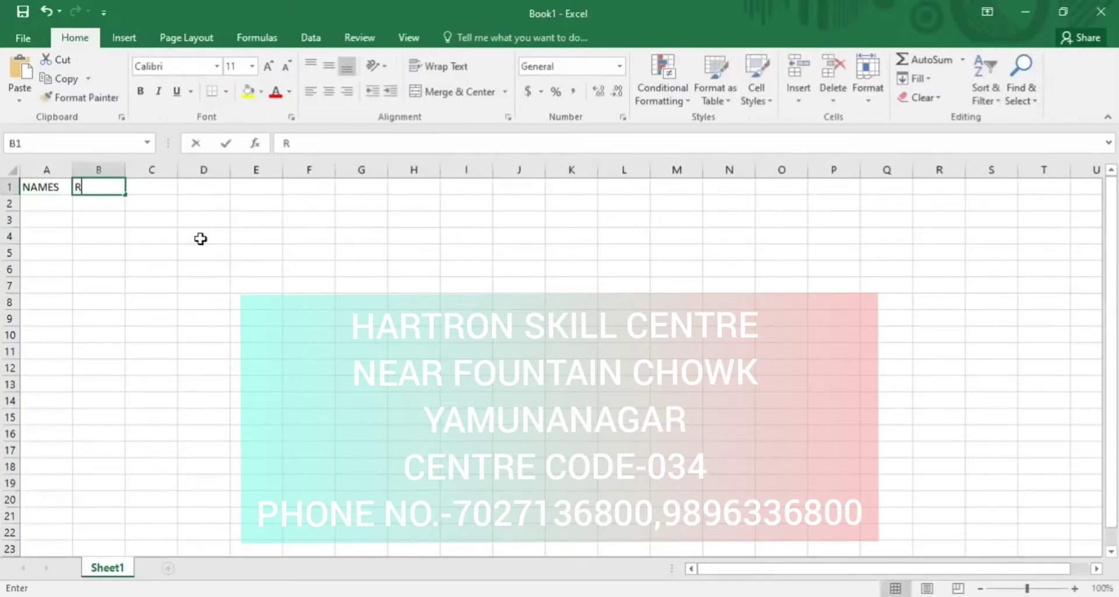
type("OLL NO.")
key("Tab")
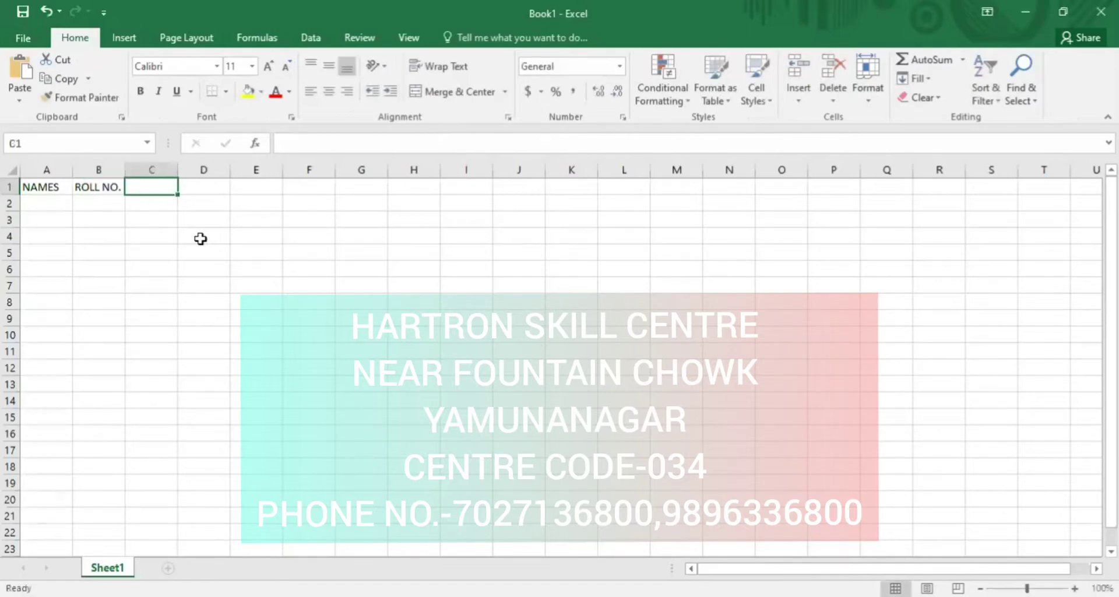
type("WNG")
key("BackSpace")
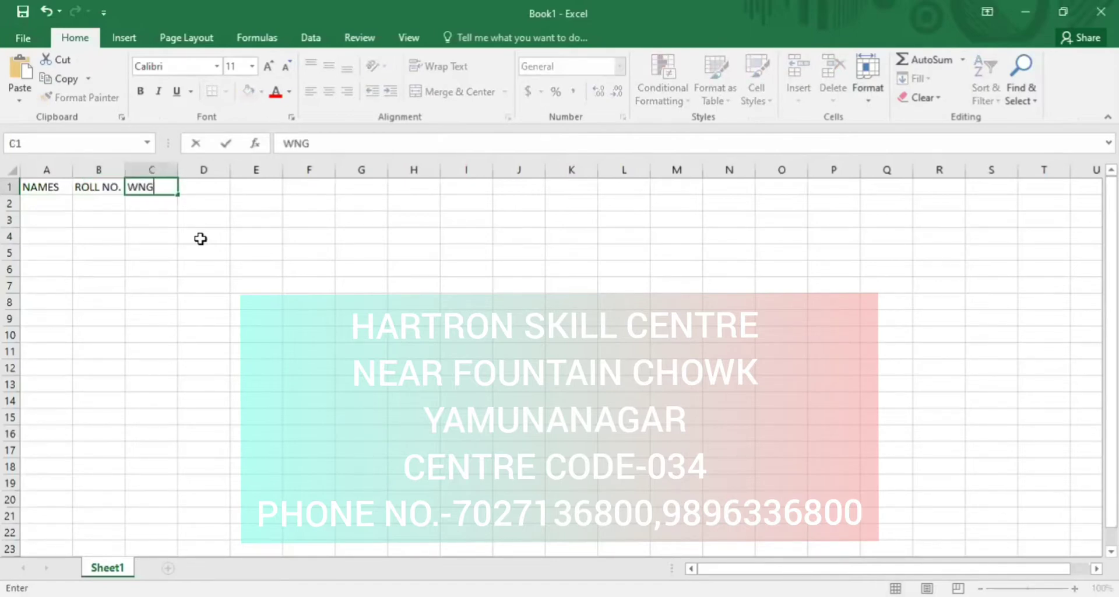
key("BackSpace")
key("BackSpace")
key("BackSpace")
type("ENG")
key("Tab")
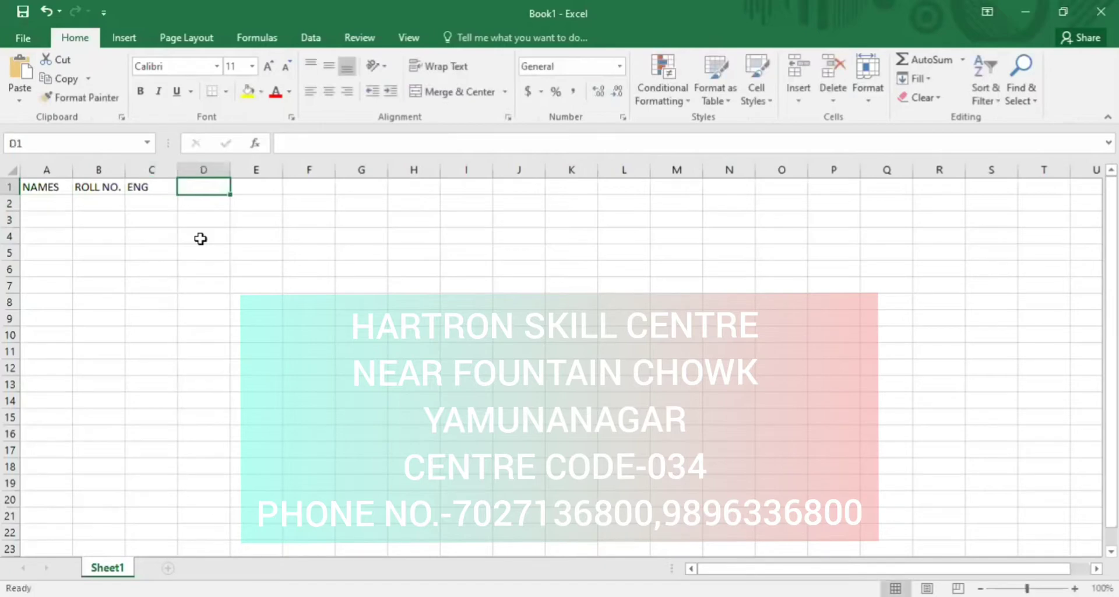
type("HIN")
key("Tab")
Continue the headers with SCI, SST, MATHS, TOTAL, MAX and MIN in E1:J1
type("SCI")
key("Tab")
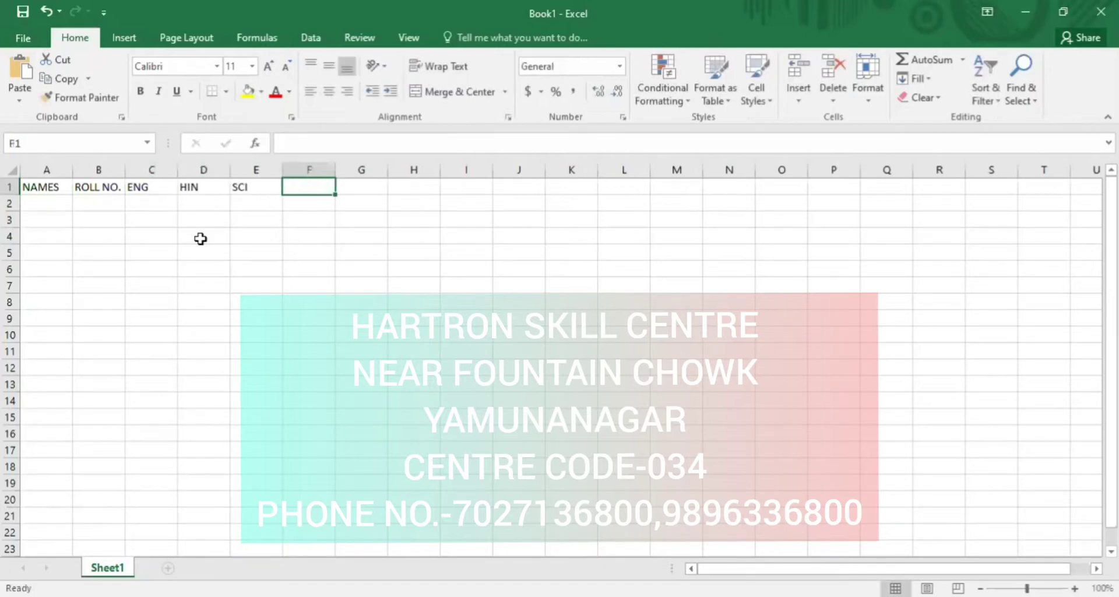
type("SST")
key("Tab")
type("MA")
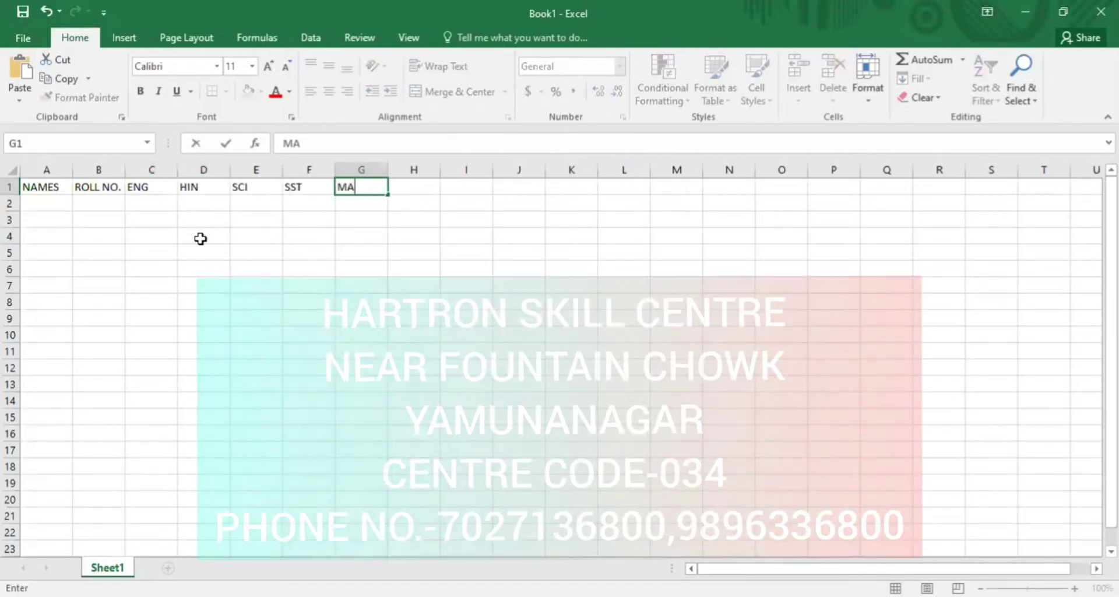
type("THS")
key("Tab")
type("TOTAL")
key("Tab")
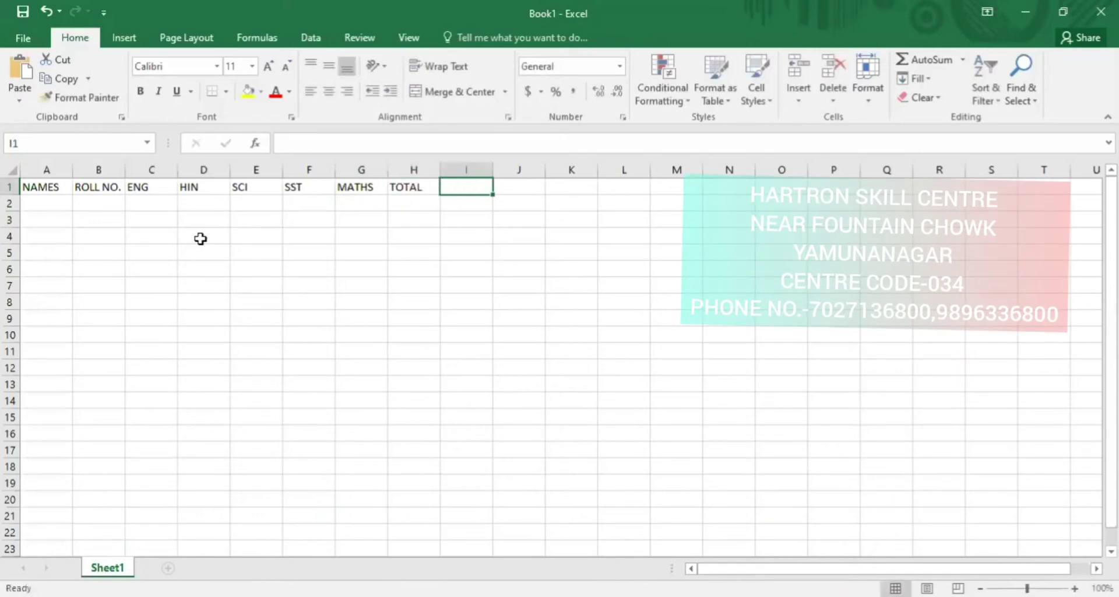
type("MA")
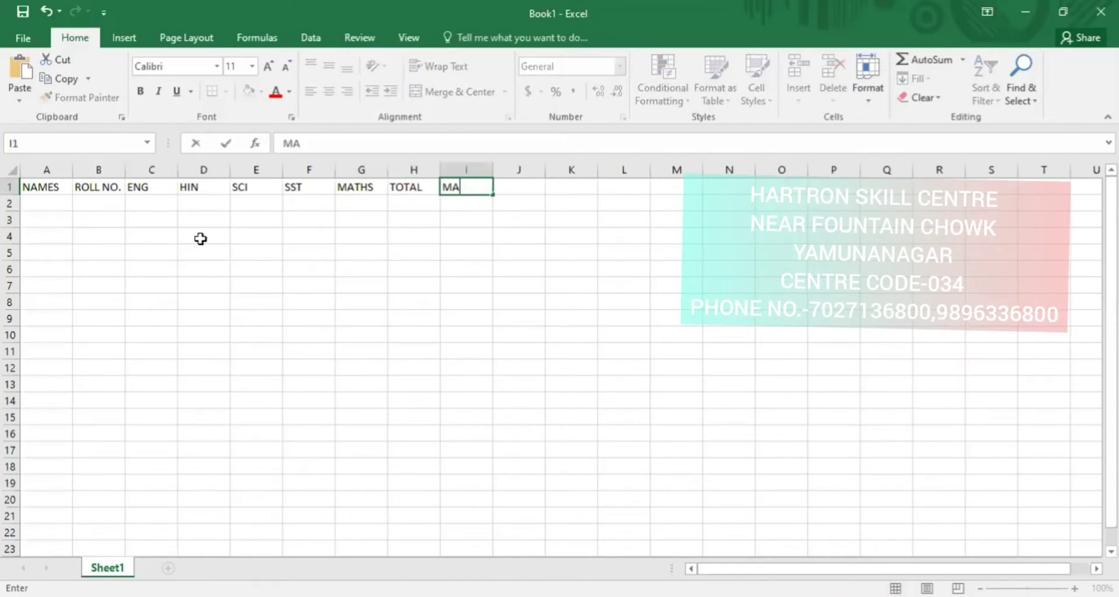
type("X")
key("Tab")
type("MIN")
key("Tab")
key("Tab")
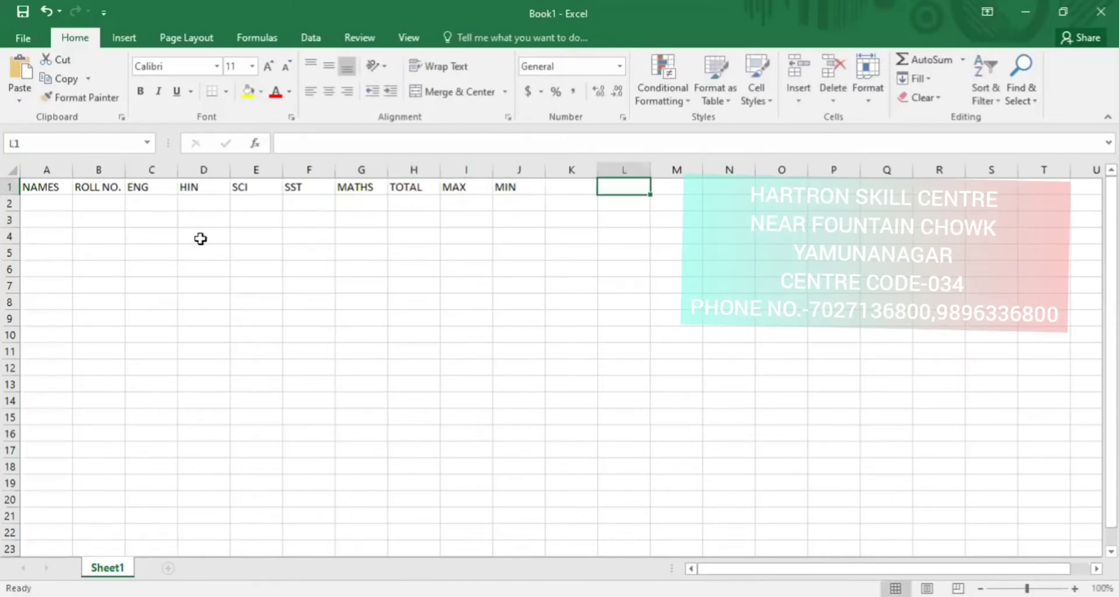
key("Down")
key("Down")
key("Down")
key("Left")
key("Left")
key("Left")
key("Left")
key("Left")
key("Left")
key("Left")
Enter the first four student names in A2:A5
key("Up")
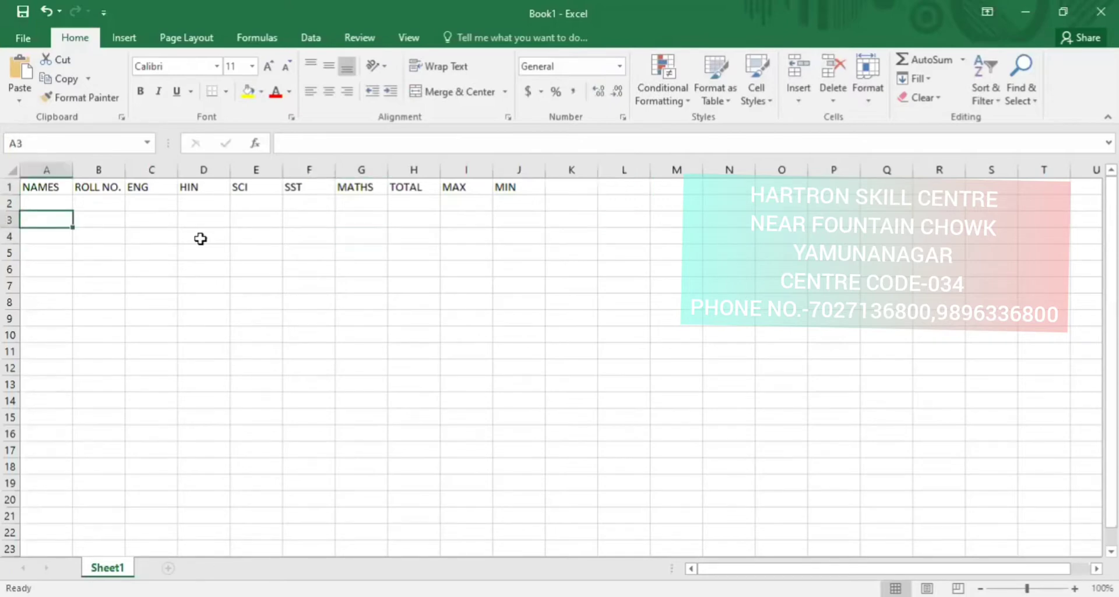
key("Up")
key("Up")
key("Down")
type("AKASH")
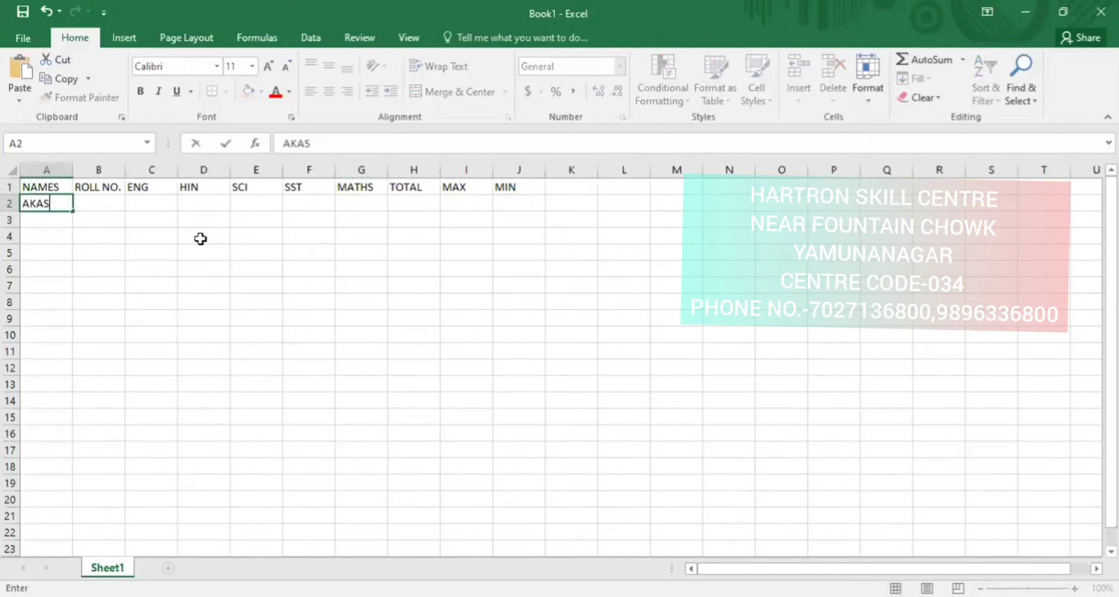
key("Return")
type("AKSHAY")
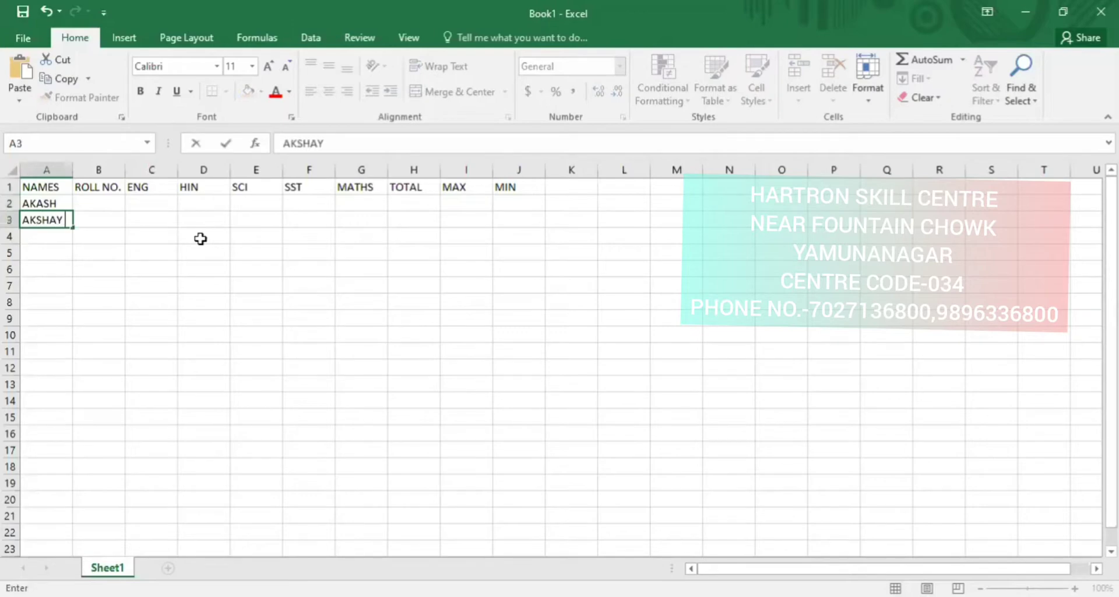
key("Return")
type("HIMAN")
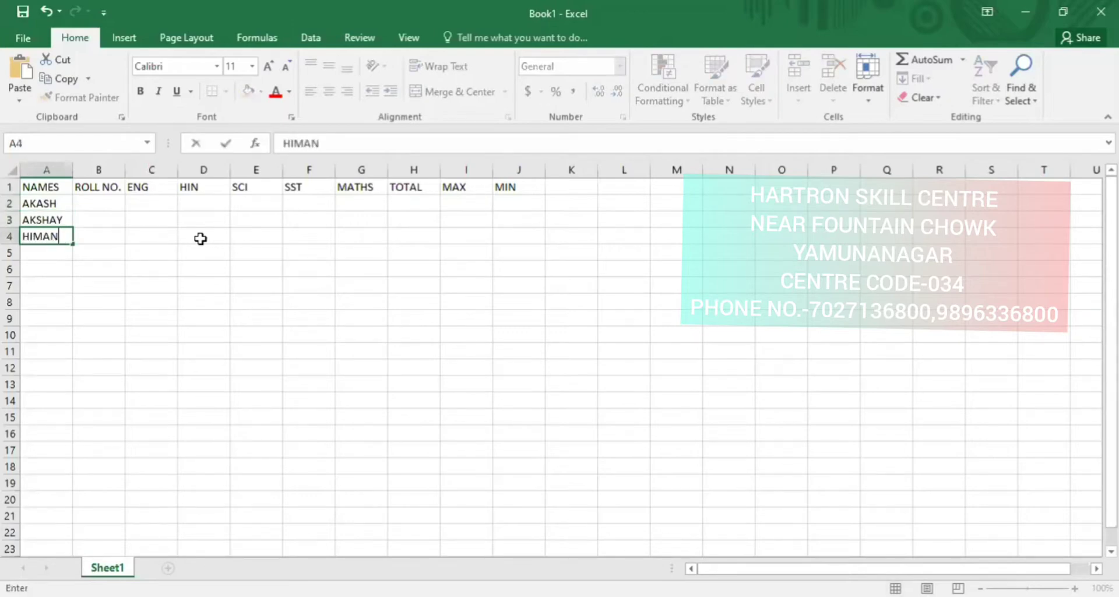
type("SHU")
key("Return")
type("RAKE")
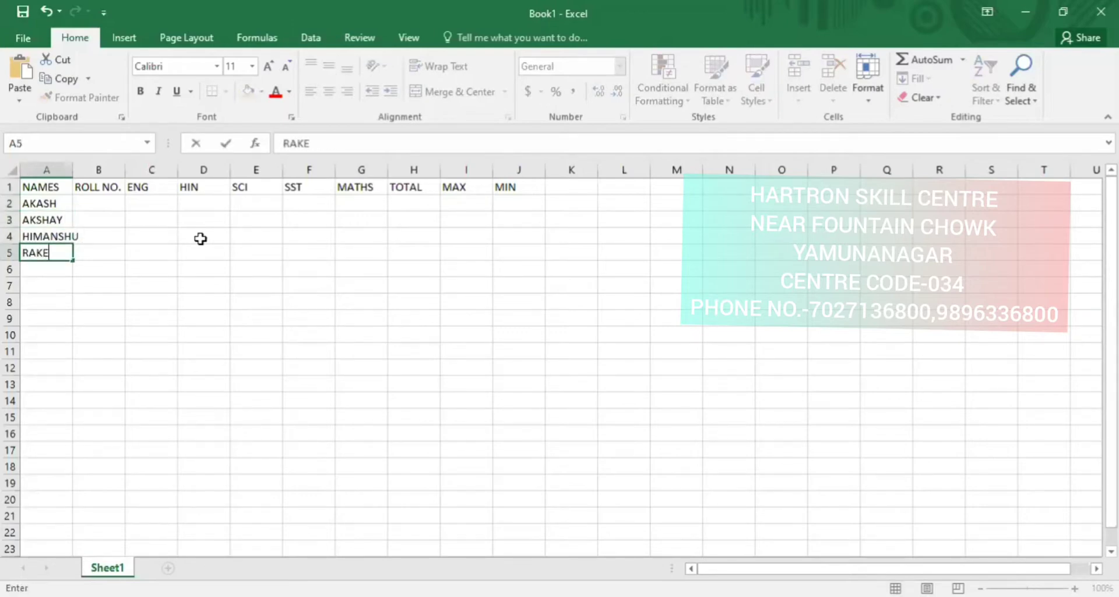
type("SH")
key("Return")
Enter the remaining three student names in A6:A8, correcting typos
type("GOUR")
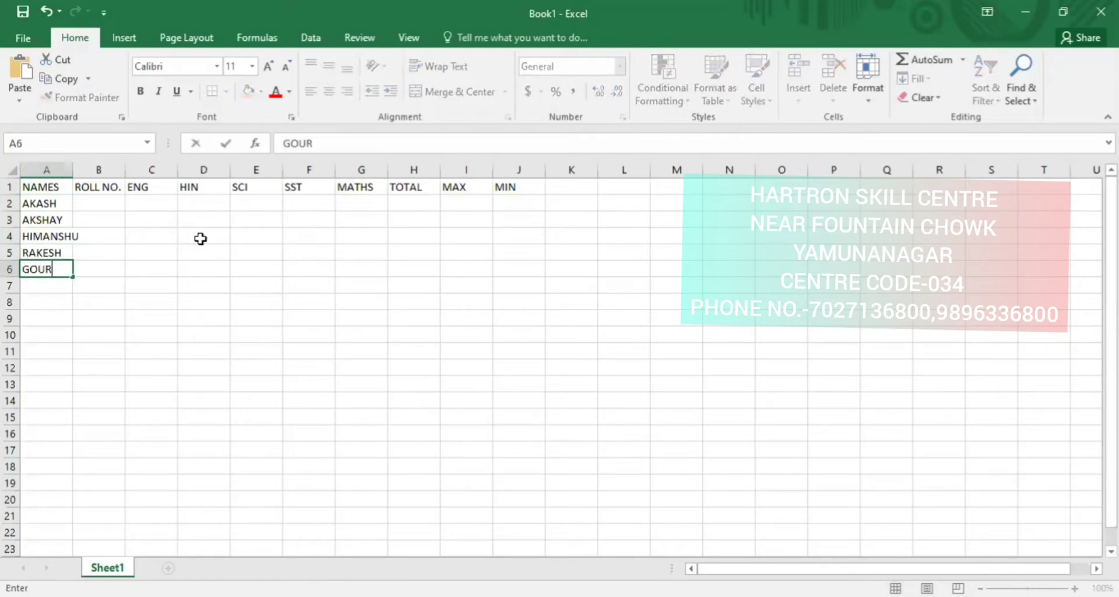
type("AV")
key("Return")
type("VISHALAN")
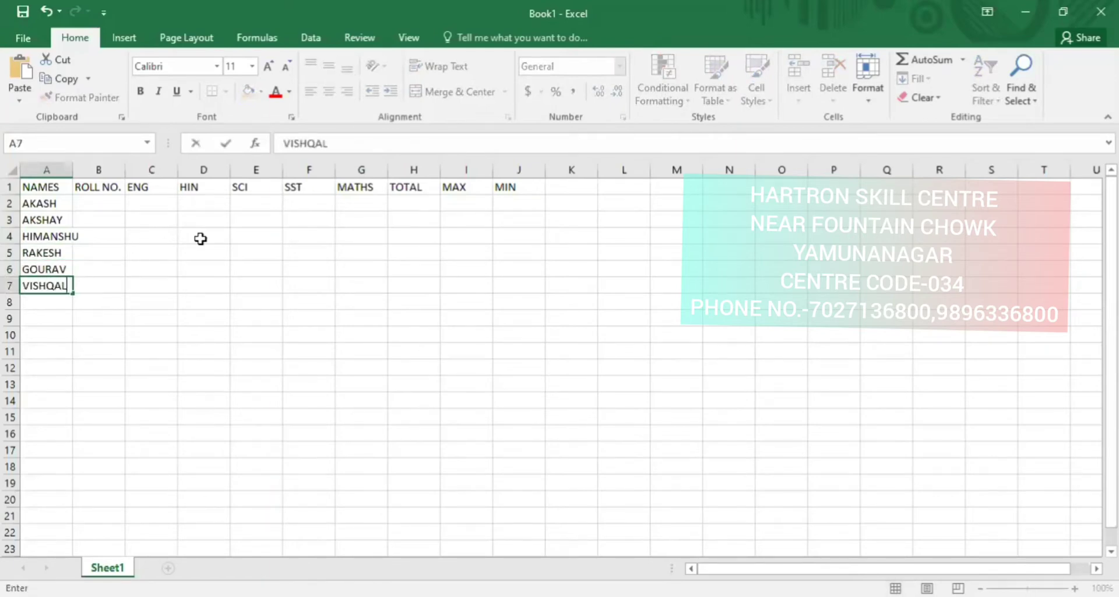
key("BackSpace")
key("BackSpace")
key("BackSpace")
key("BackSpace")
type("P")
key("BackSpace")
type("AL")
key("BackSpace")
type("LS")
key("BackSpace")
key("Return")
type("SO")
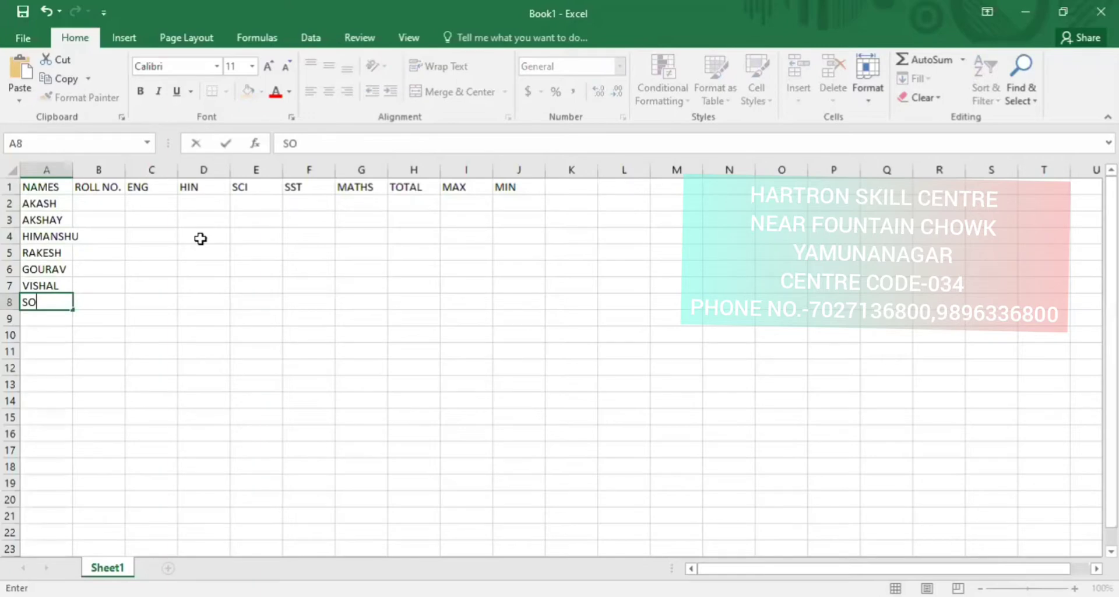
type("URAV A")
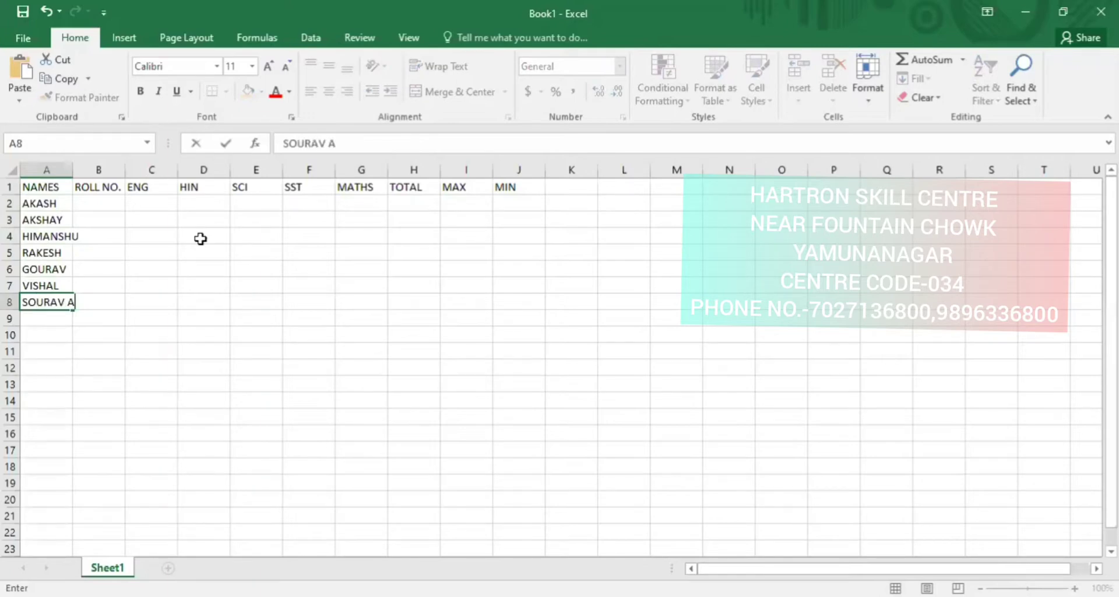
key("BackSpace")
key("BackSpace")
key("Tab")
Enter the first three students' four-digit roll numbers in B2:B4
key("Up")
key("Up")
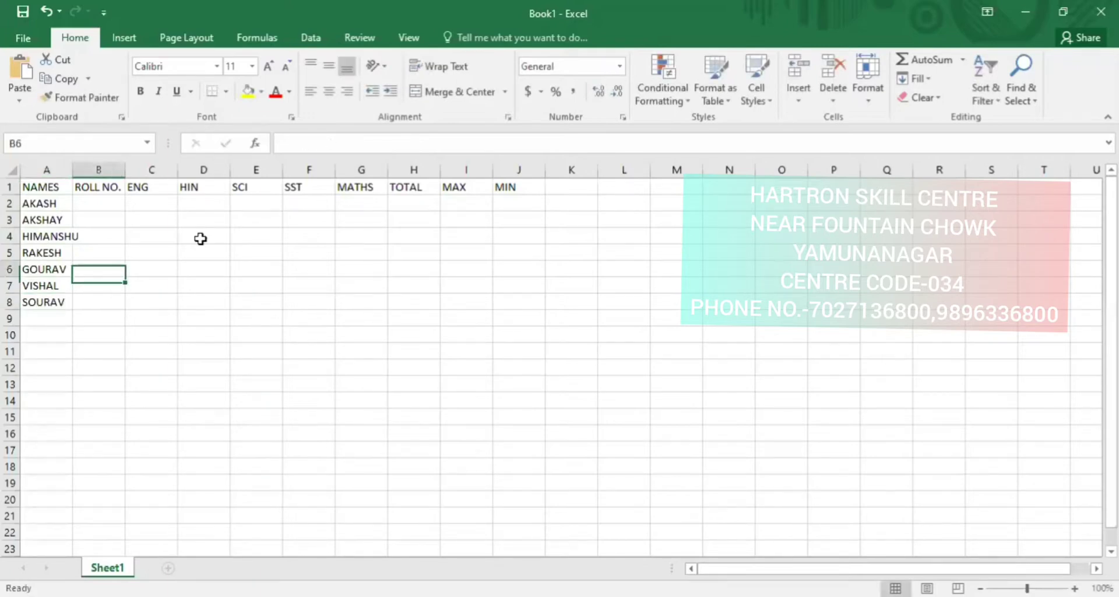
key("Up")
key("Up")
key("Up")
key("Up")
type("799")
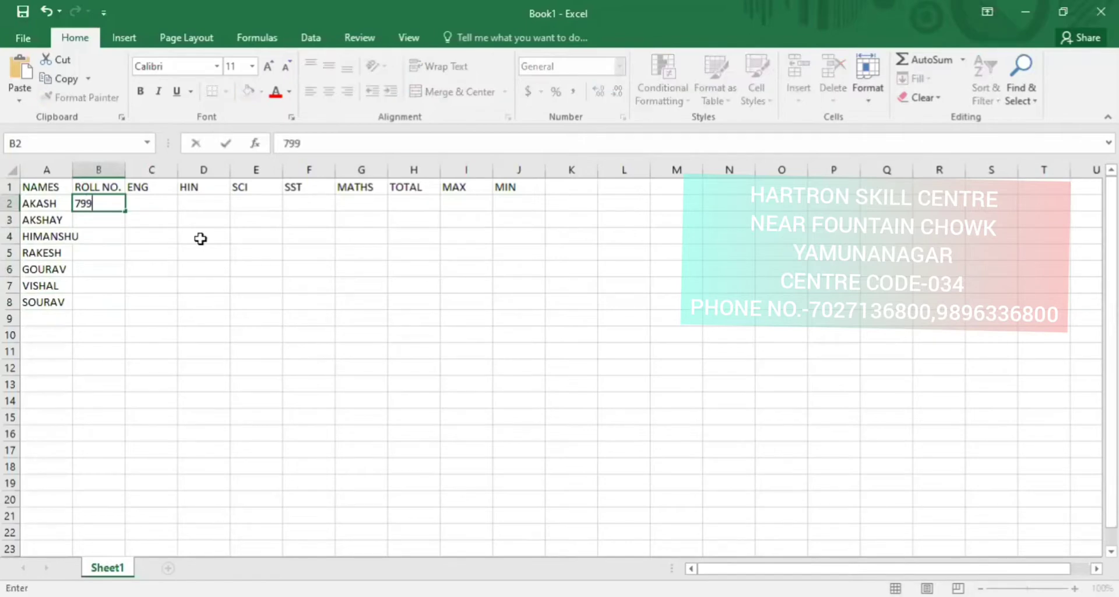
type("4")
key("Return")
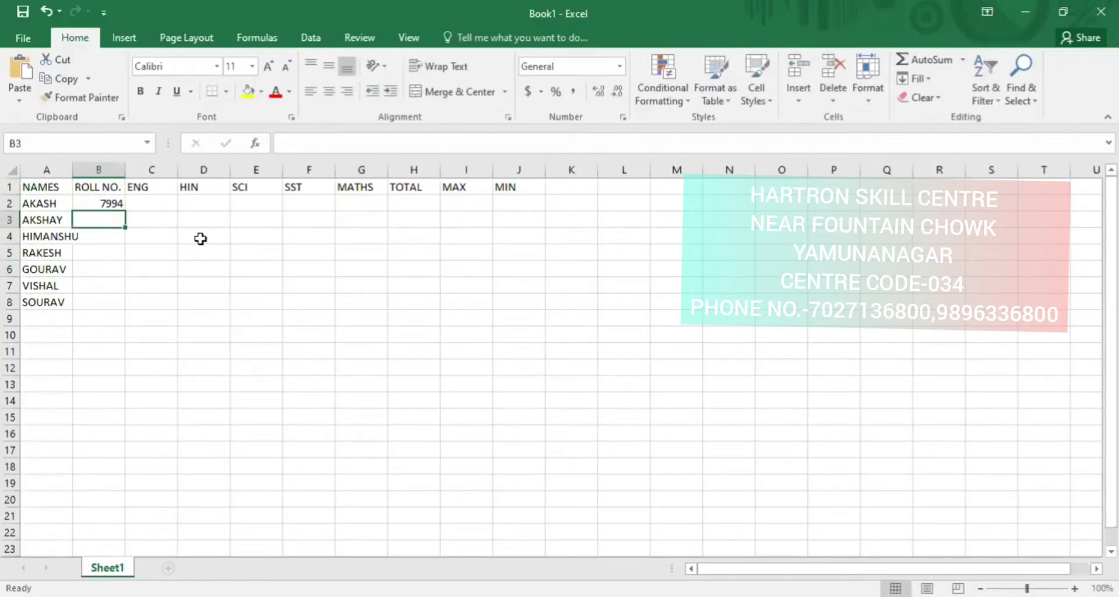
type("8558")
key("Return")
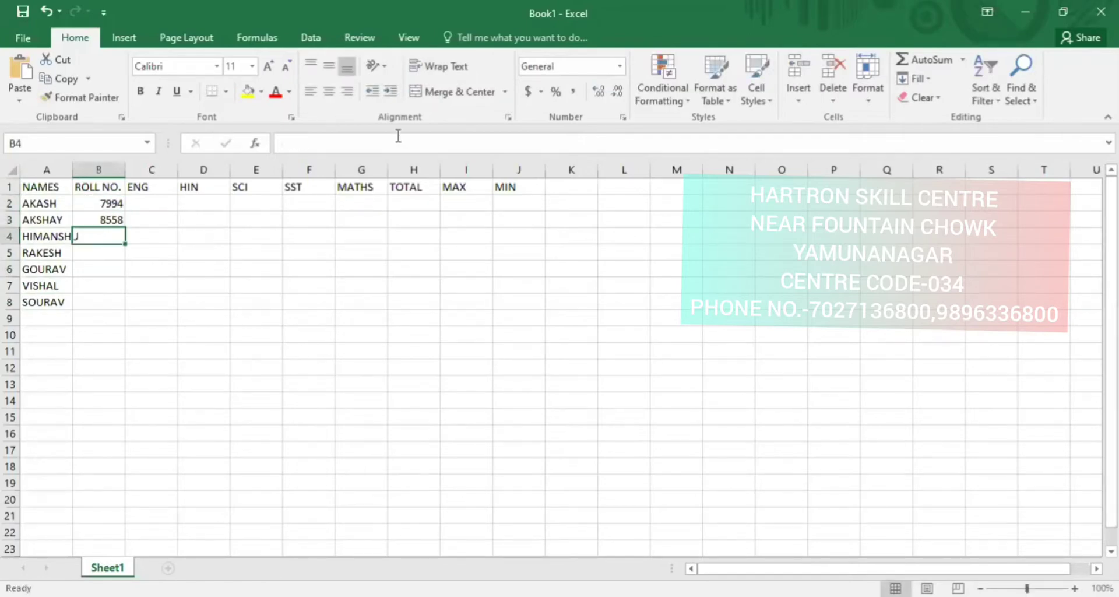
left_click(107, 236)
type("7410")
key("Return")
Enter the remaining four students' roll numbers in B5:B8
type("784")
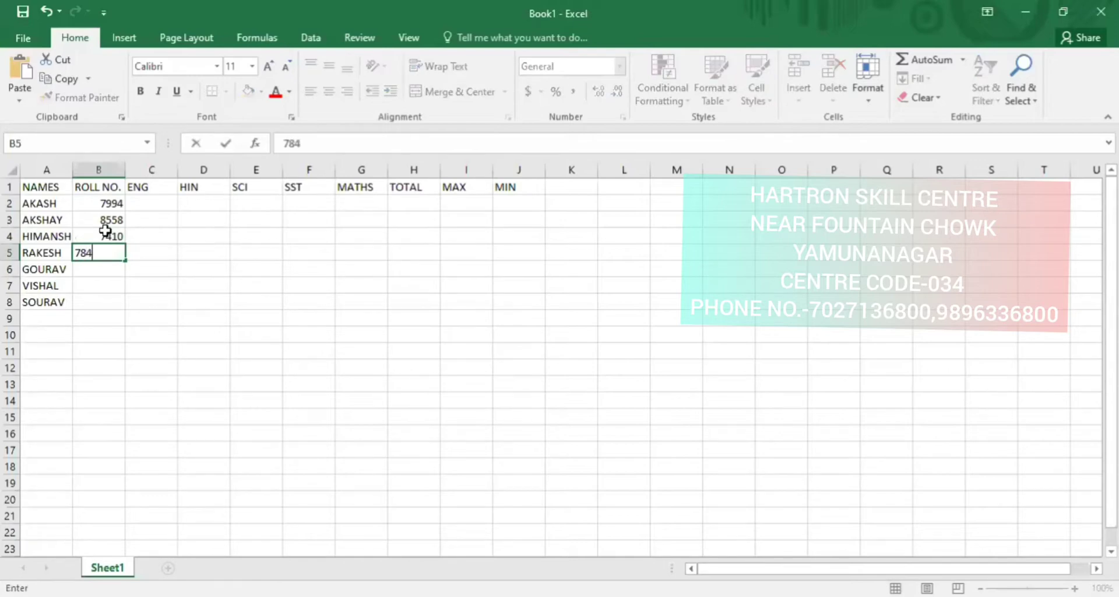
type("3")
key("Return")
type("4125")
key("Return")
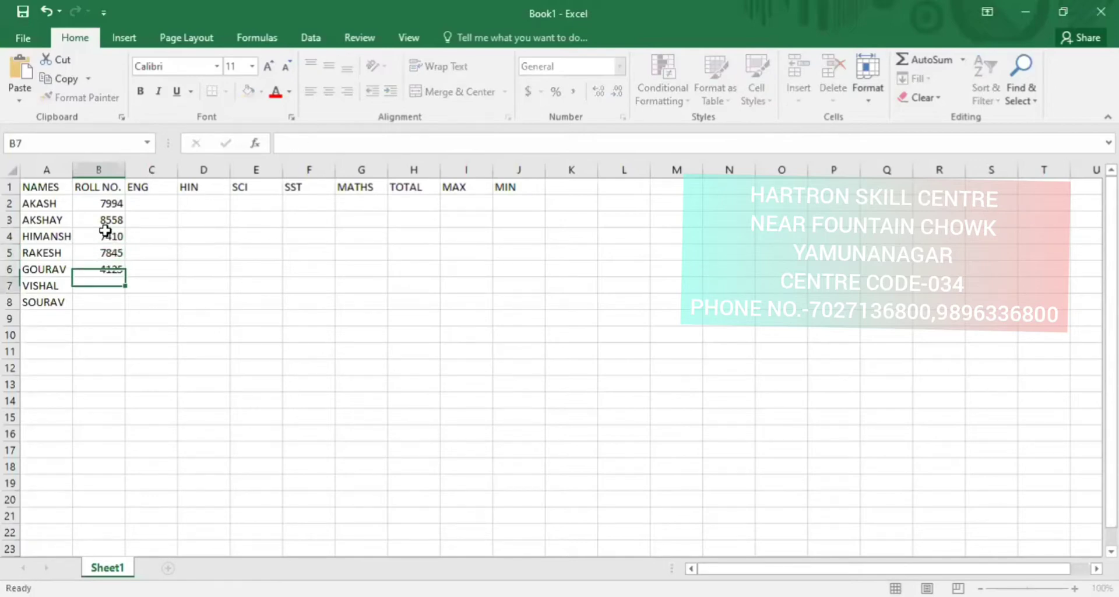
type("4520")
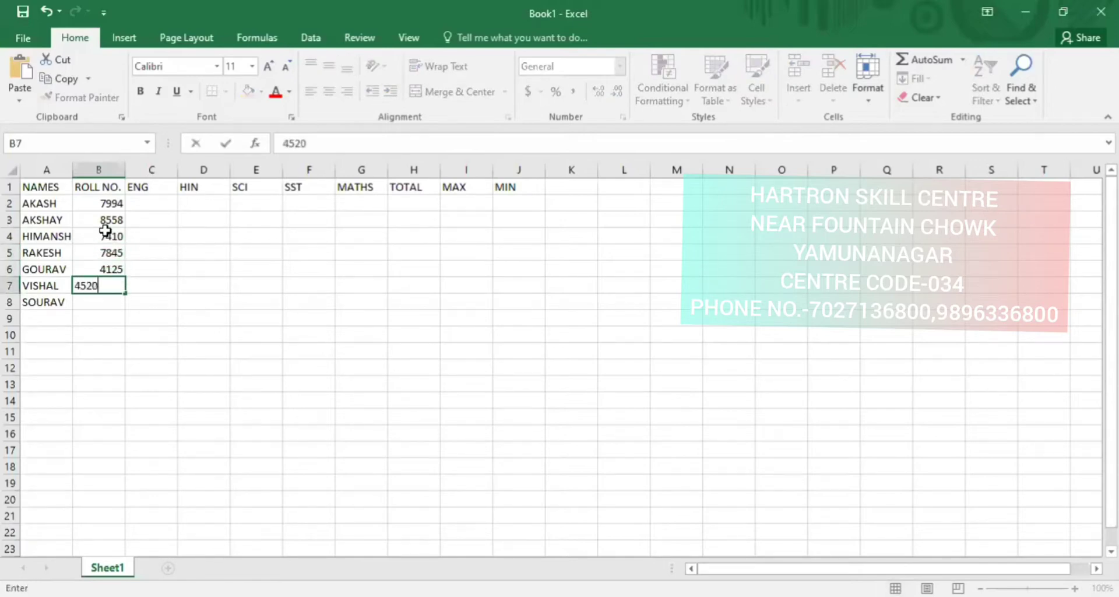
key("Return")
type("9654")
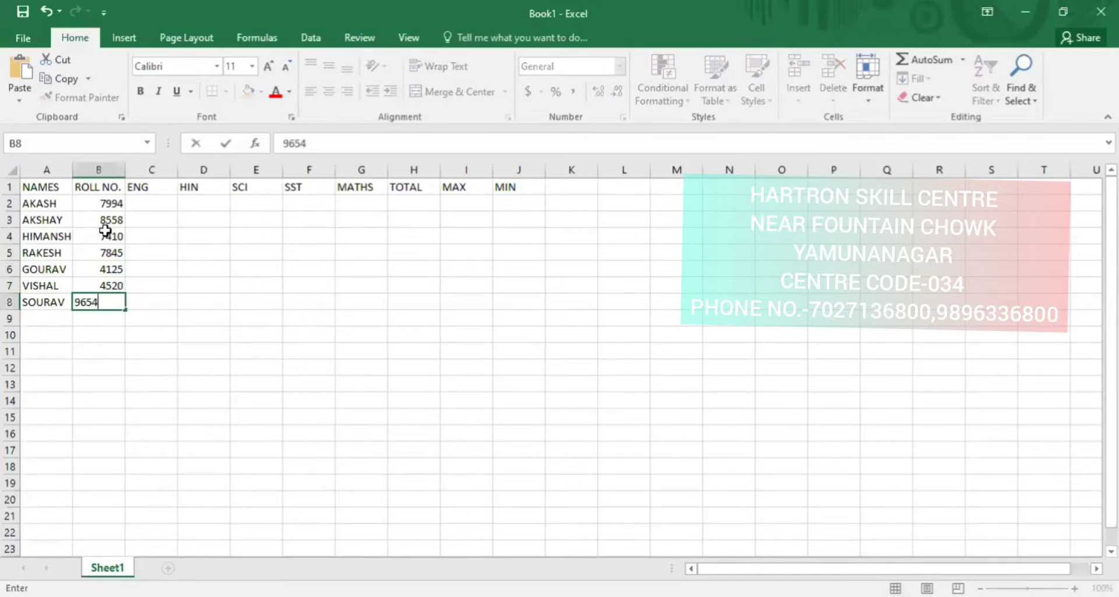
key("Tab")
key("Up")
key("Up")
key("Up")
key("Up")
key("Up")
key("Up")
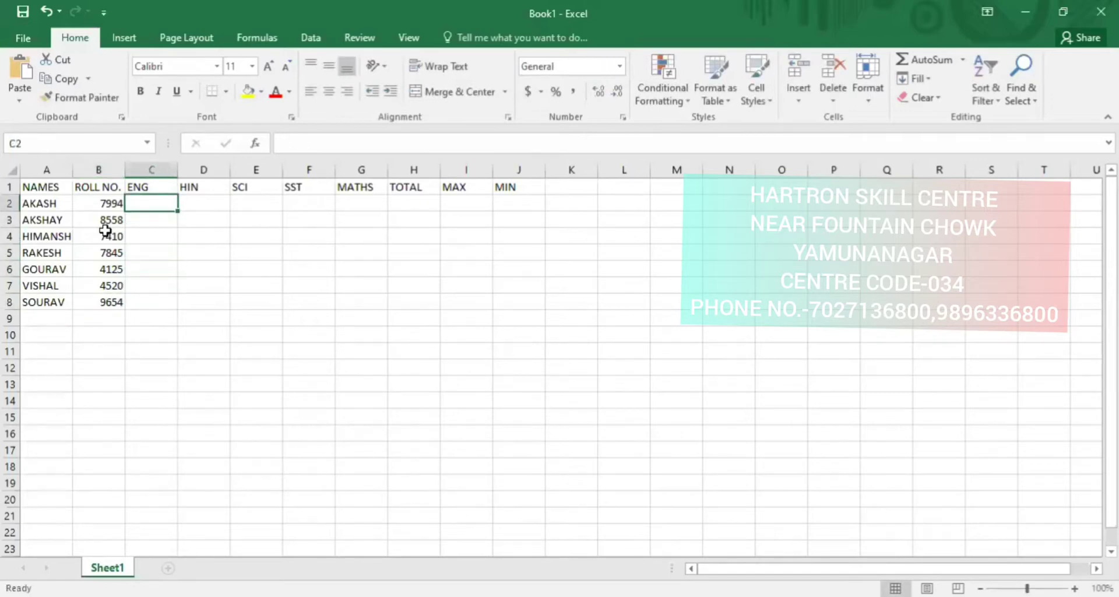
Type the ENG marks for all seven students down column C
type("9")
key("Return")
type("88")
key("Up")
type("78 67")
key("Return")
type("6")
key("Return")
type("5")
key("Up")
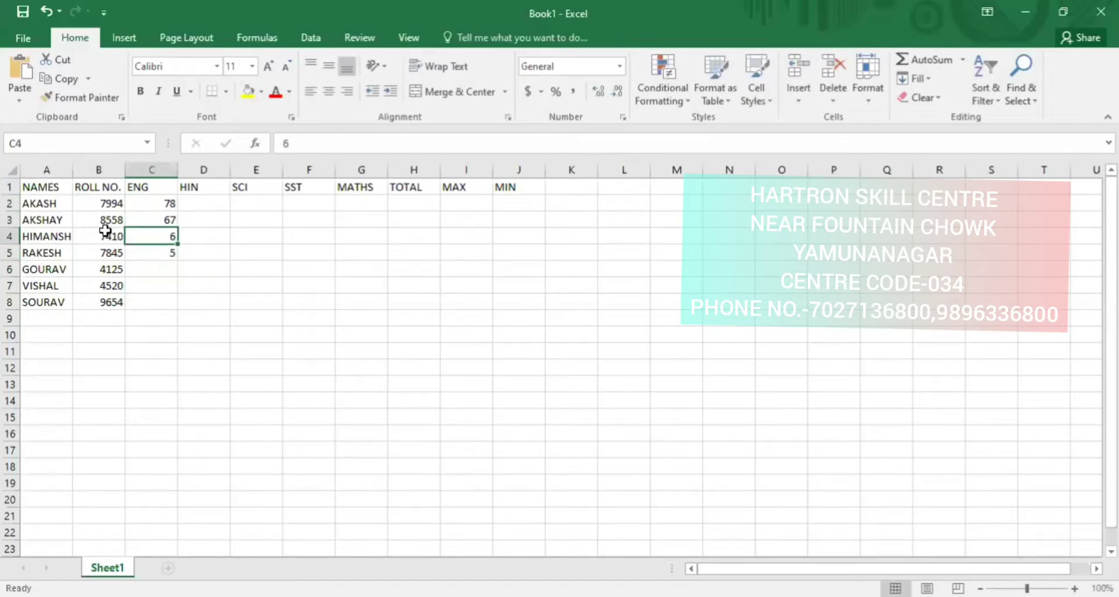
type("65")
key("Return")
type("67")
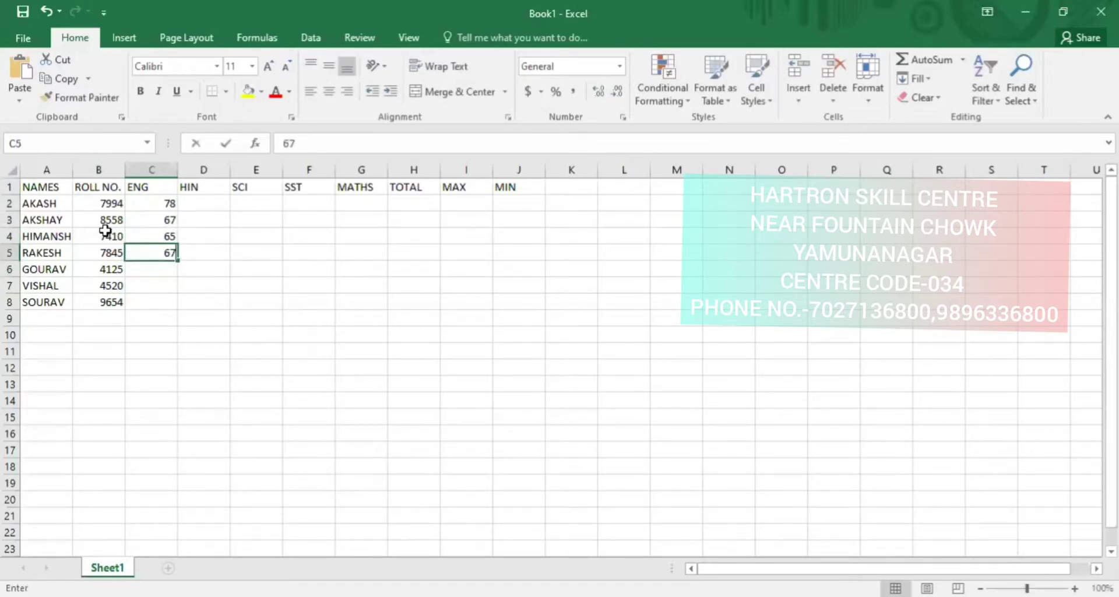
key("Return")
type("5")
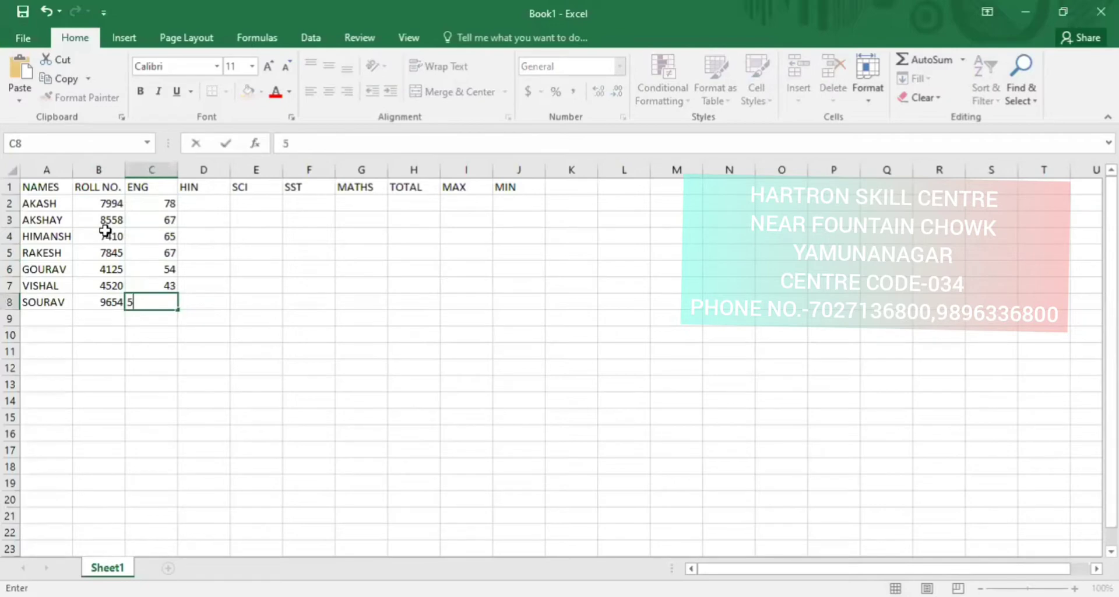
type("4 43 56")
key("Tab")
Enter the first HIN marks 90, 80, 70 and 60 down column D
key("Up")
key("Up")
key("Up")
key("Up")
key("Up")
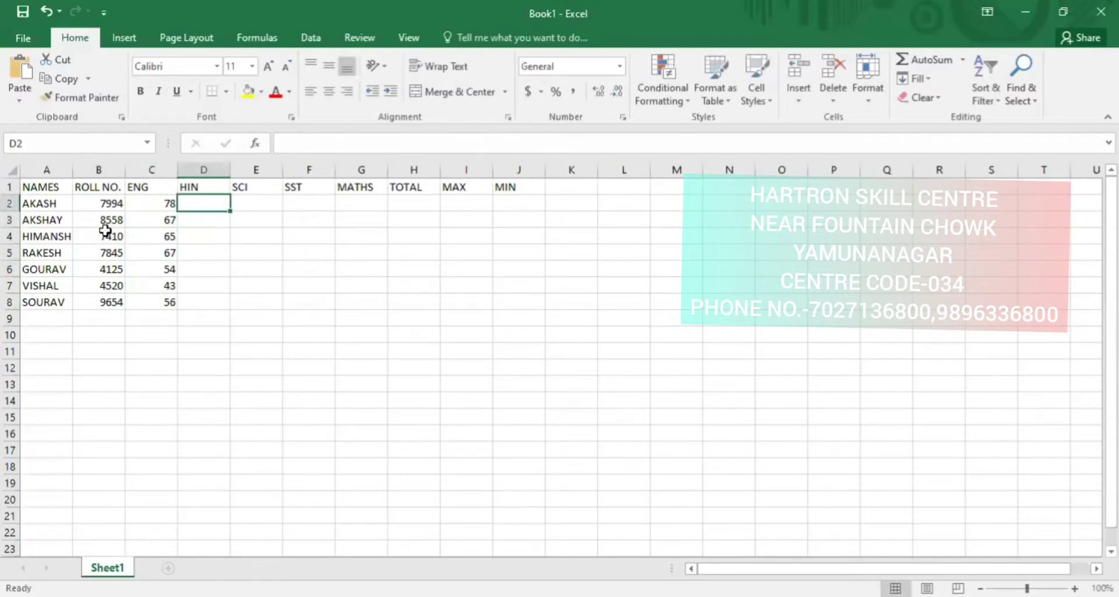
type("90")
key("Return")
type("8")
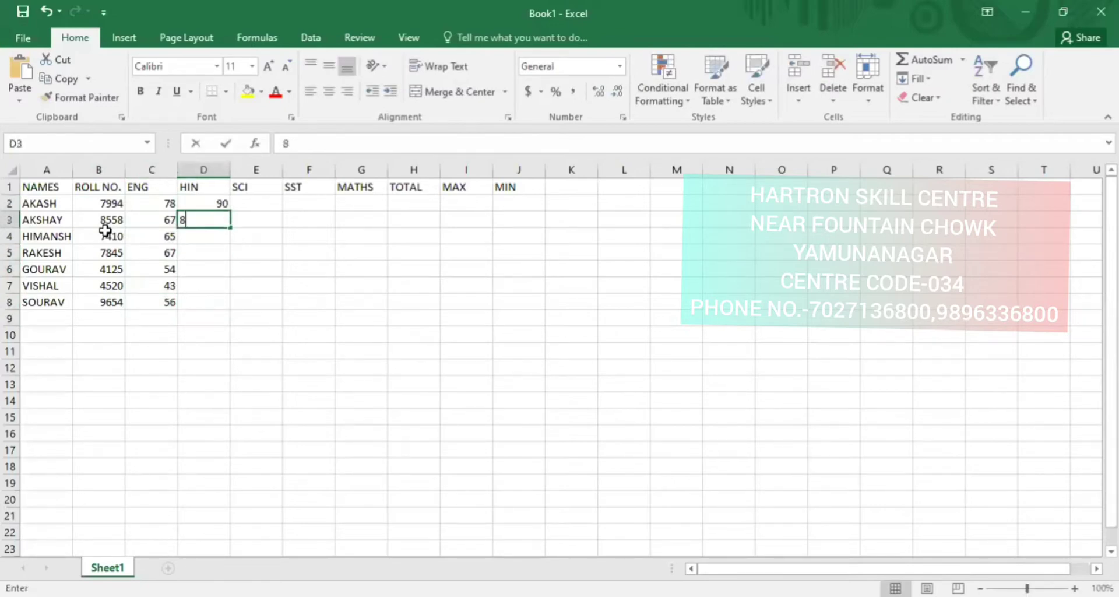
type("0")
key("Return")
type("0")
key("Return")
type("60")
key("Return")
type("5")
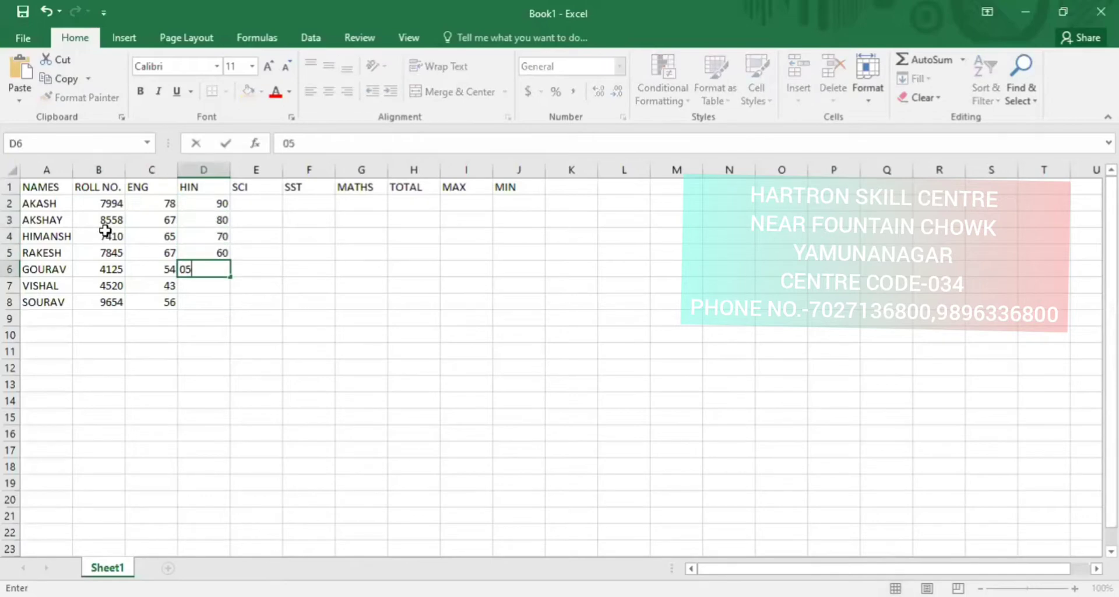
key("Return")
Correct the ENG mark in C5 to 56 and finish HIN with 50, 45 and 56
key("Up")
key("Up")
key("Left")
key("BackSpace")
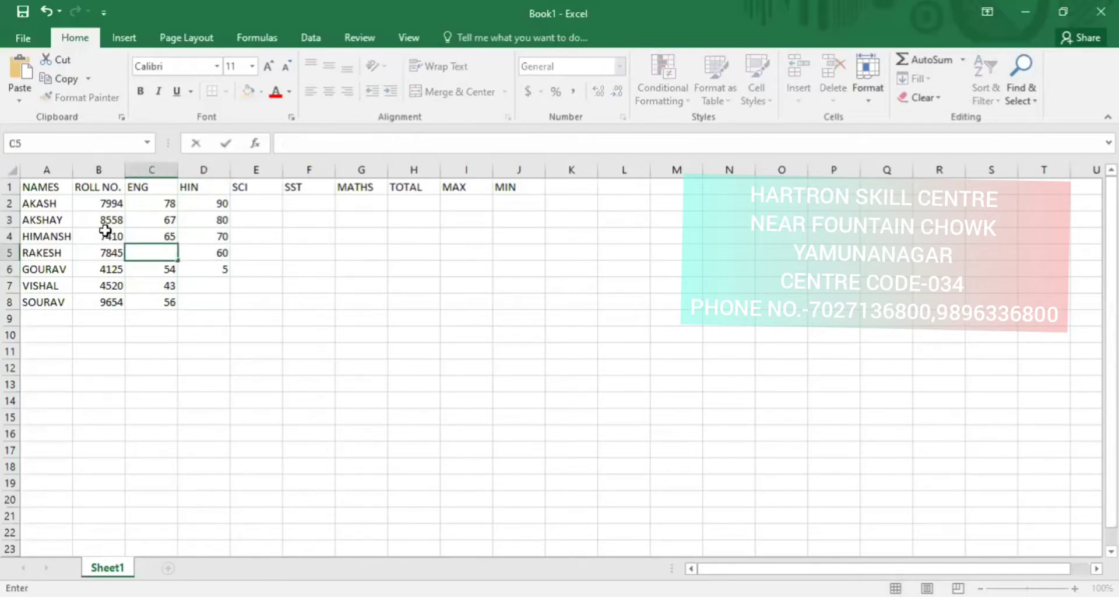
type("56")
key("Right")
key("Down")
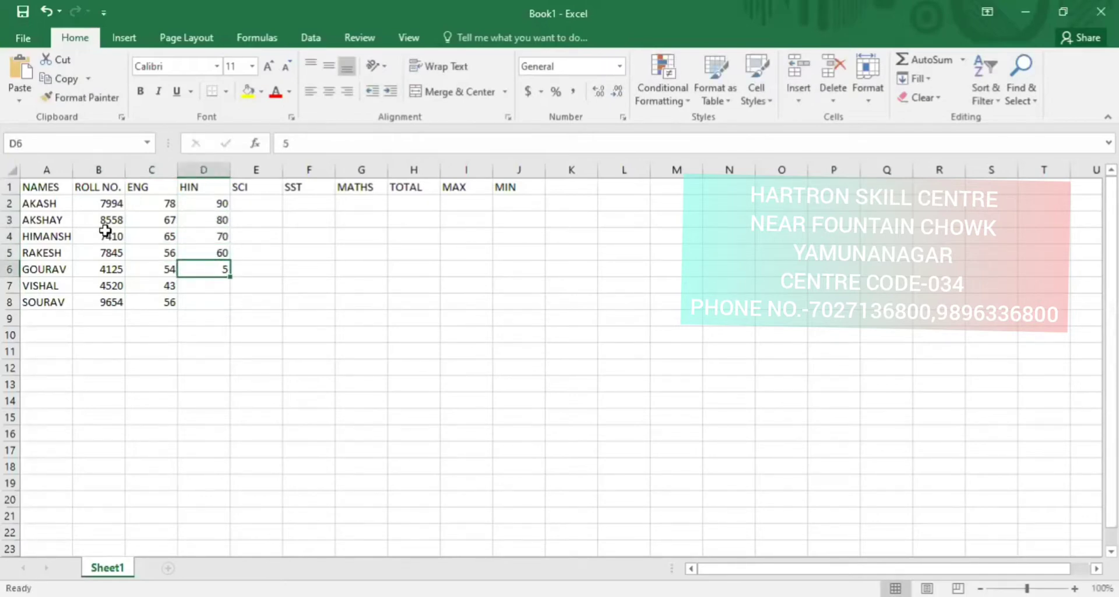
type("50")
key("Return")
type("45")
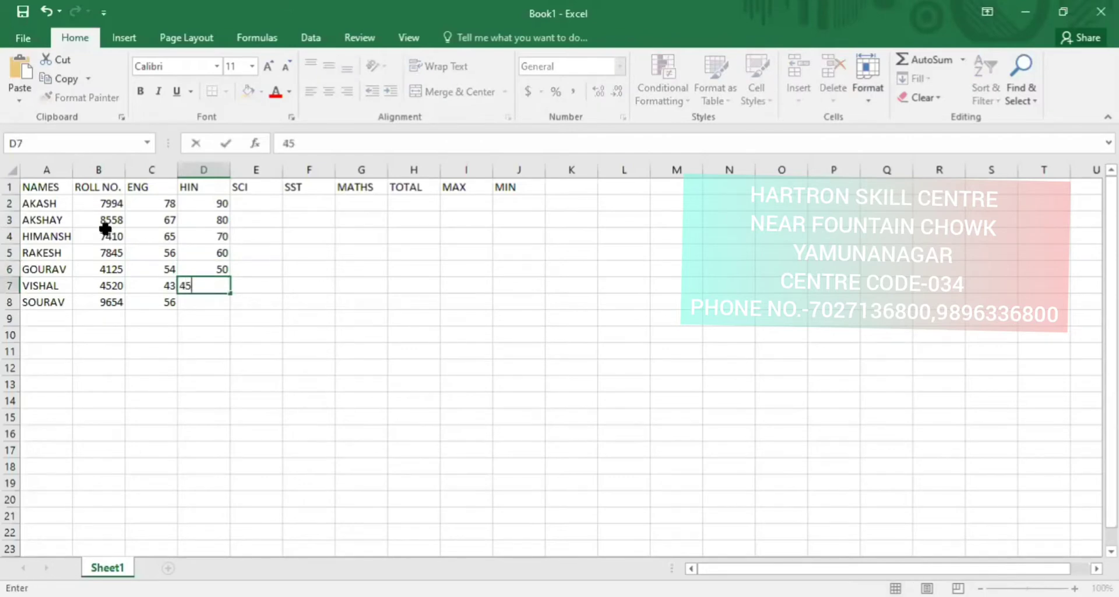
key("Return")
key("Right")
type("56")
key("Left")
Enter the SCI marks 56, 45, 34, 65, 76 and 87 in column E
type("56")
key("Right")
key("Up")
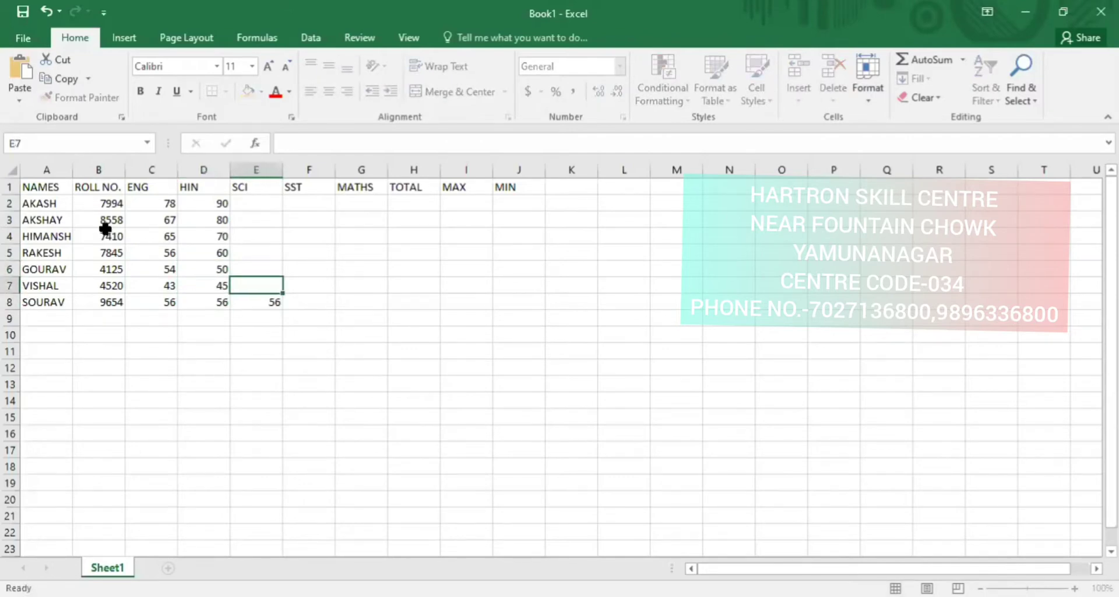
key("Up")
key("Up")
key("Up")
key("Up")
key("Up")
key("Up")
key("Down")
type("56")
key("Return")
type("4")
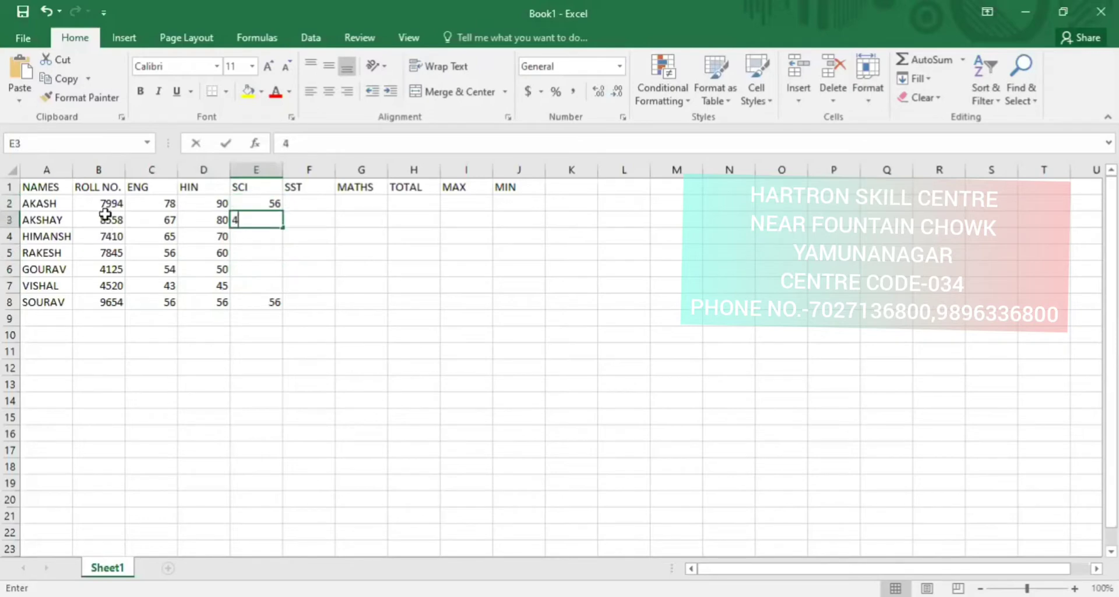
type("5 34 65 76 87")
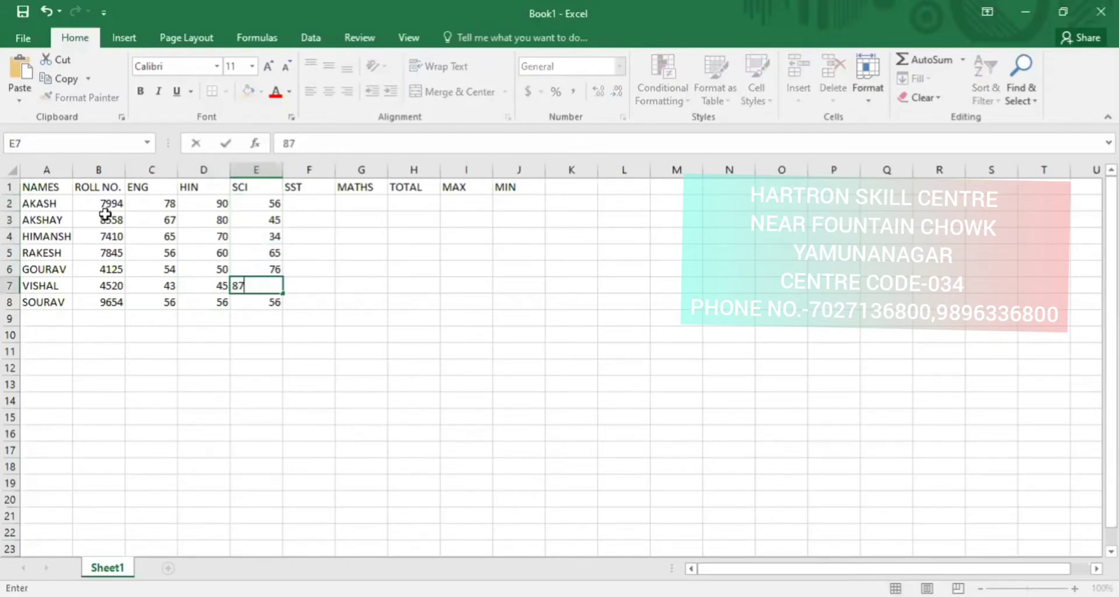
key("Right")
Type the first SST marks into column F, fixing a mistyped entry
key("Up")
key("Up")
key("Up")
key("Up")
key("Up")
type("87 67 ")
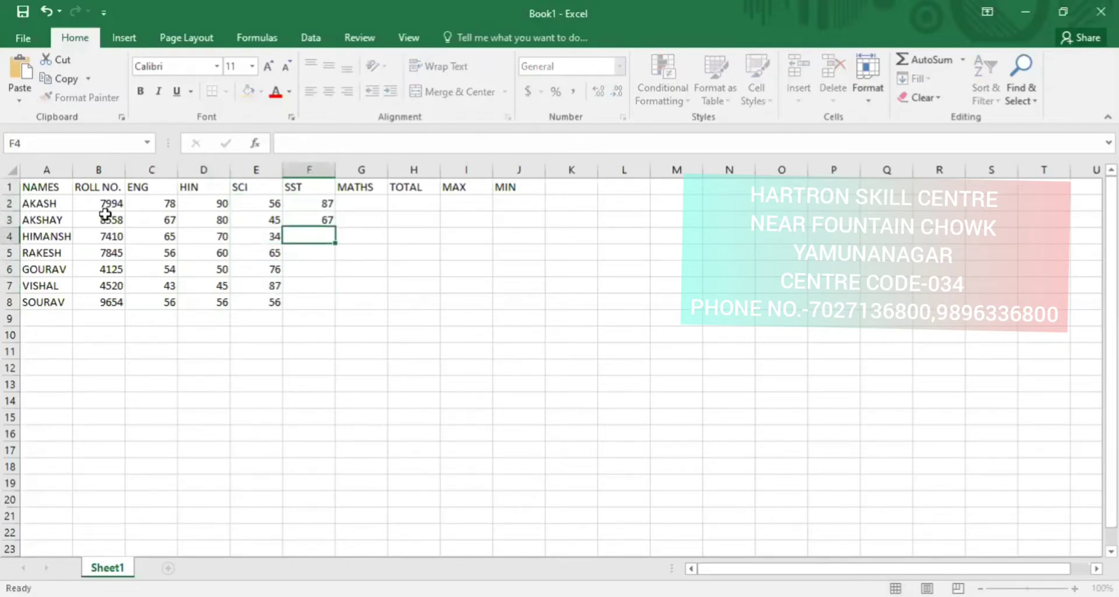
type("56 4 45")
key("Return")
key("Up")
key("Up")
type("4")
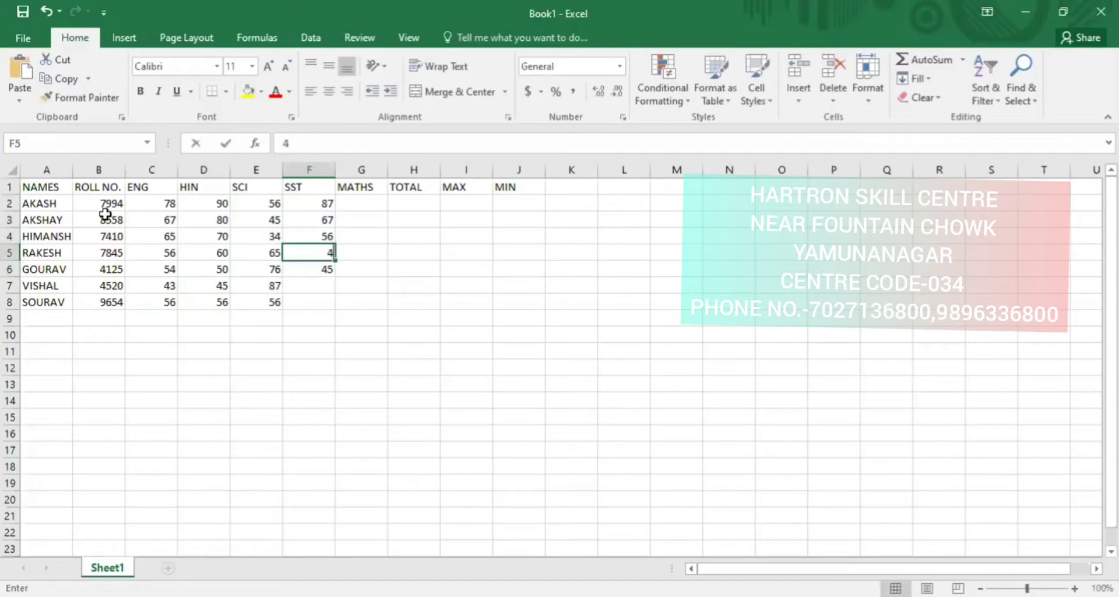
key("Return")
type("5")
key("Up")
key("Up")
Enter the remaining SST marks 45, 65, 67 and 78
type("45 45")
key("Return")
type("65")
key("Return")
type("67")
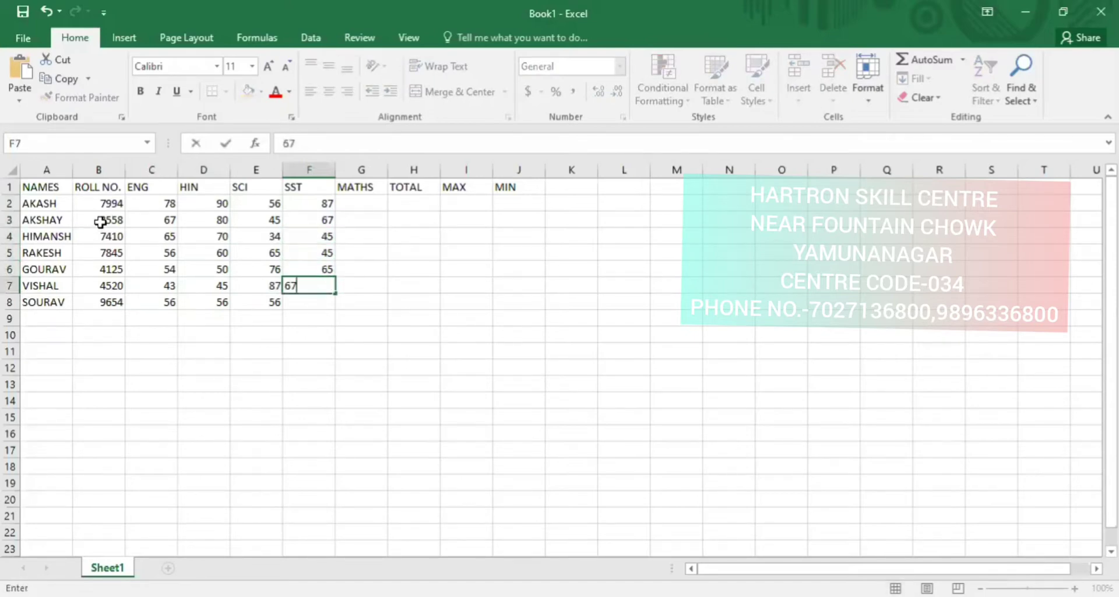
key("Return")
key("Right")
key("Left")
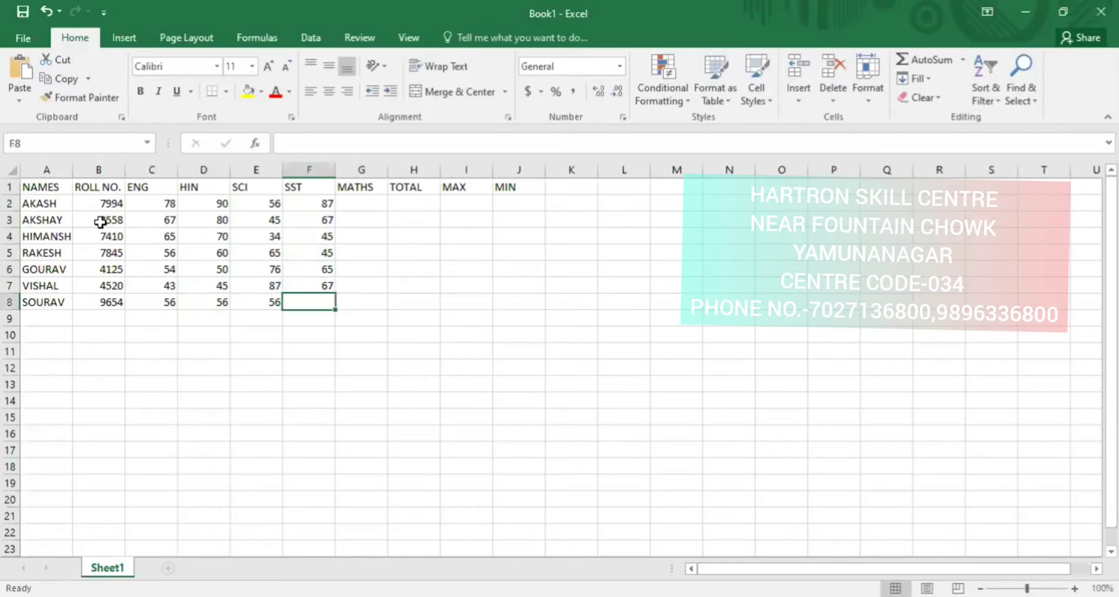
type("78")
key("Right")
Enter the MATHS marks 89, 78, 67, 67, 56 and 78 in column G
type("78")
key("Right")
key("Right")
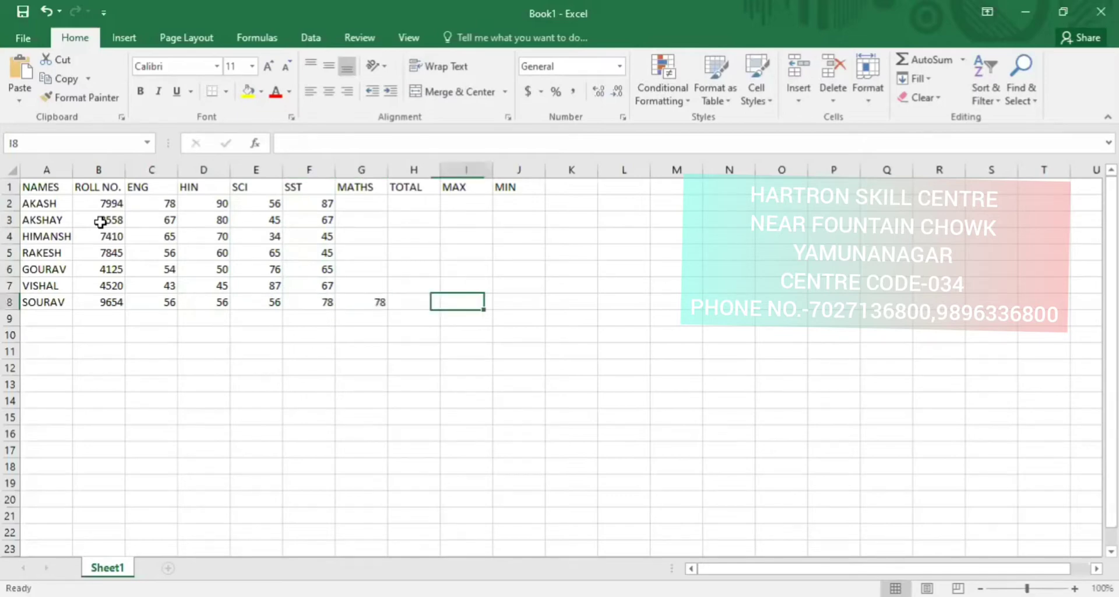
key("Up")
key("Left")
key("Left")
key("Up")
key("Up")
key("Up")
key("Up")
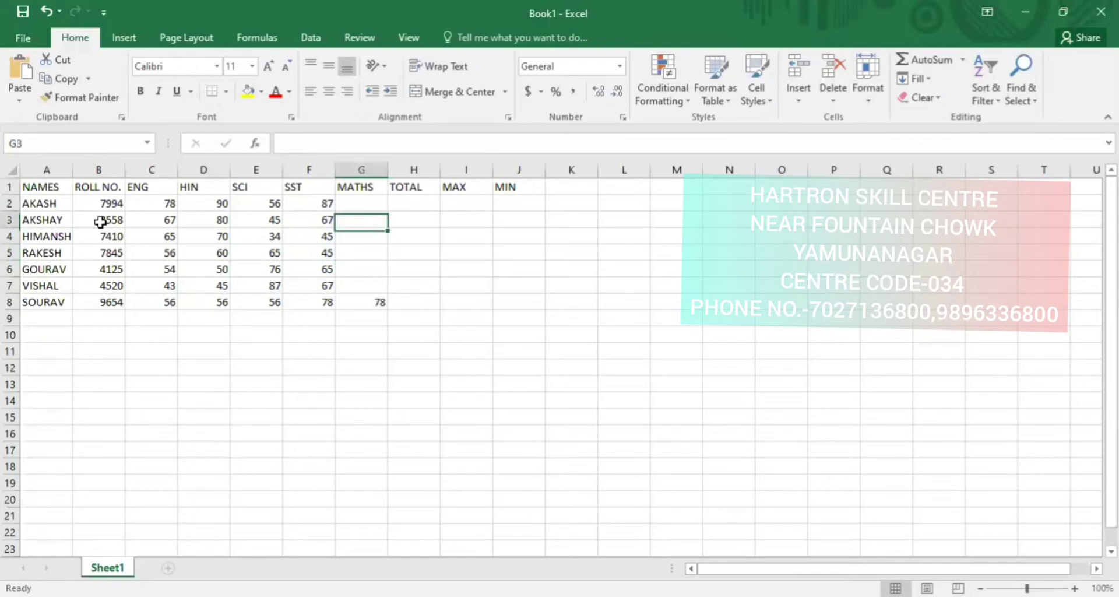
key("Up")
type("09")
key("Return")
type("89 78")
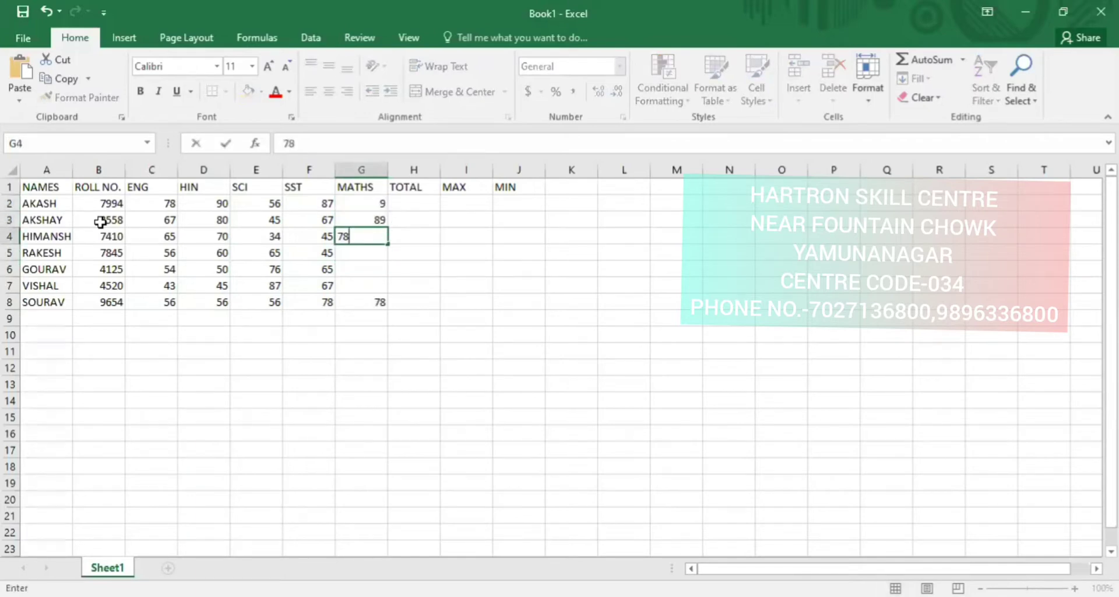
key("Return")
type("67 67 56")
key("Right")
Correct the first MATHS mark in G2 to 67
key("Up")
key("Up")
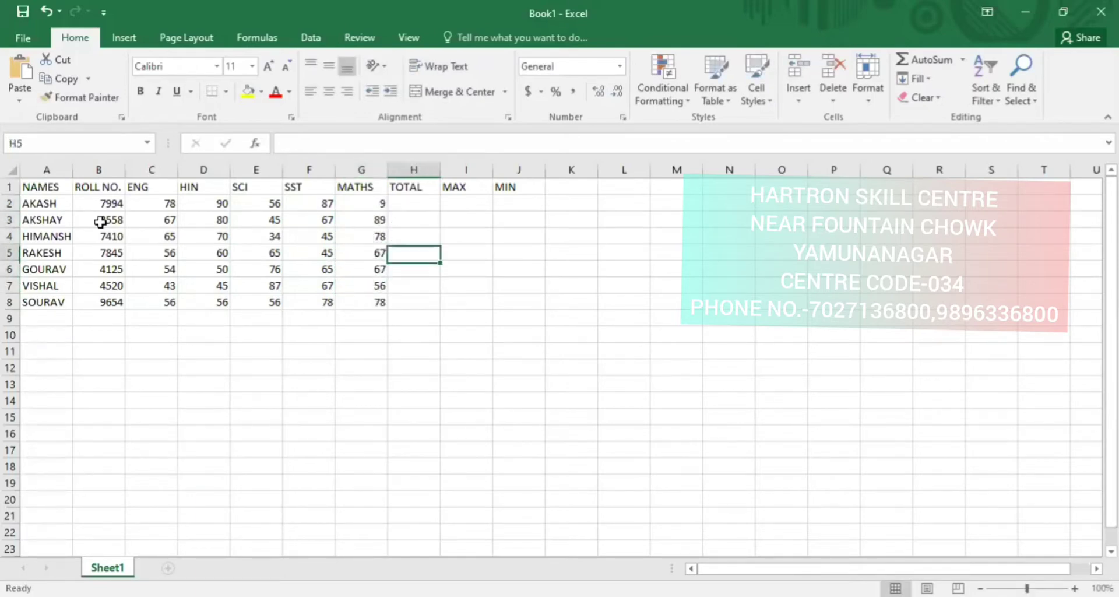
key("Up")
key("Up")
key("Up")
key("Left")
type("67")
key("Right")
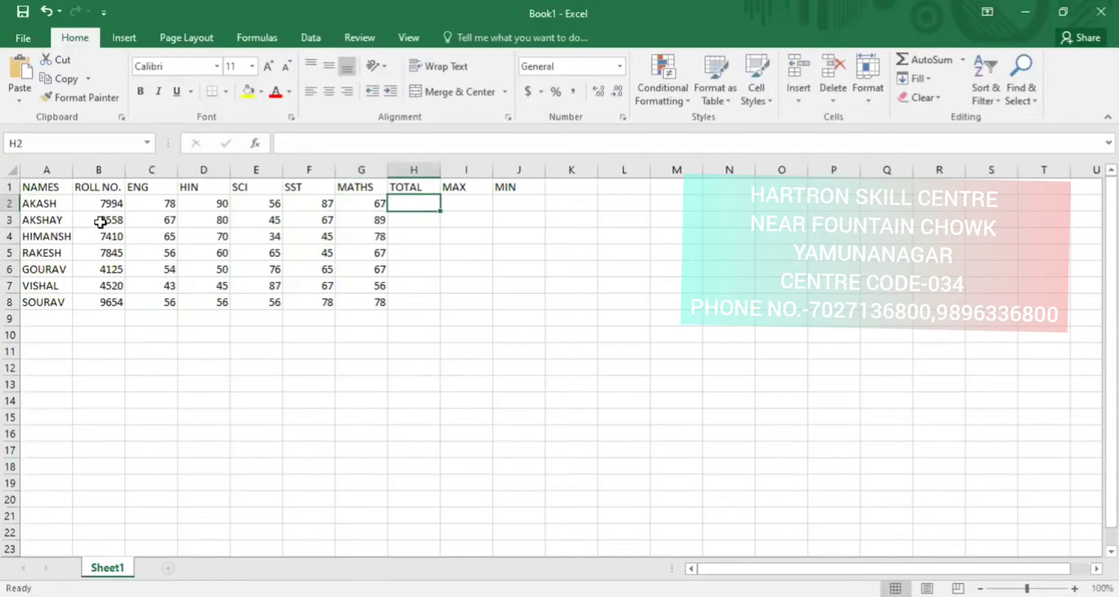
Enter =SUM(C2:G2) in H2 for the first student's total
type("=S")
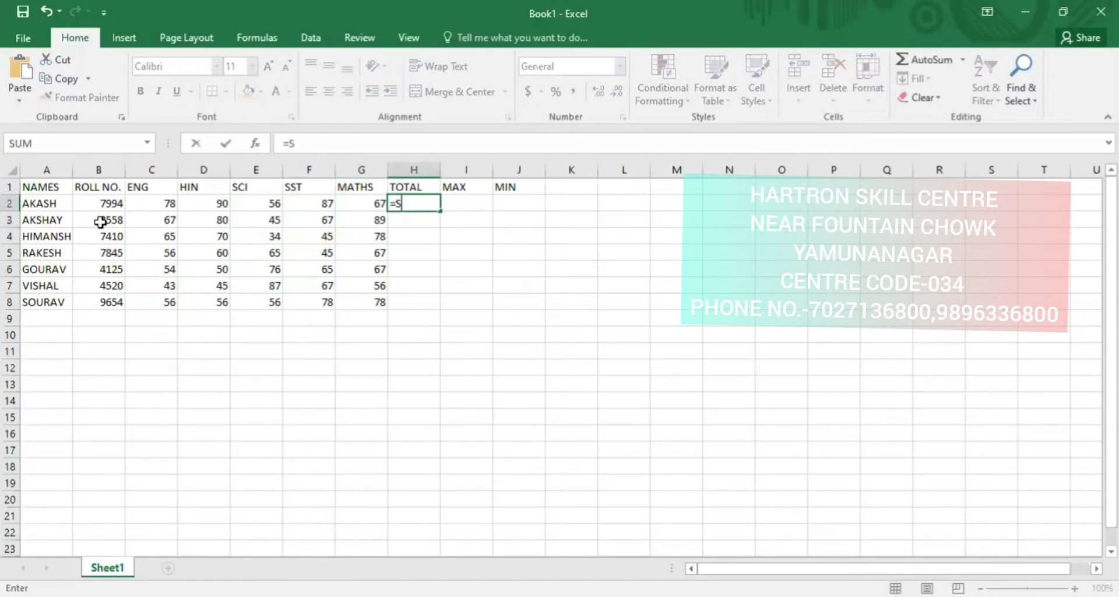
type("UM(")
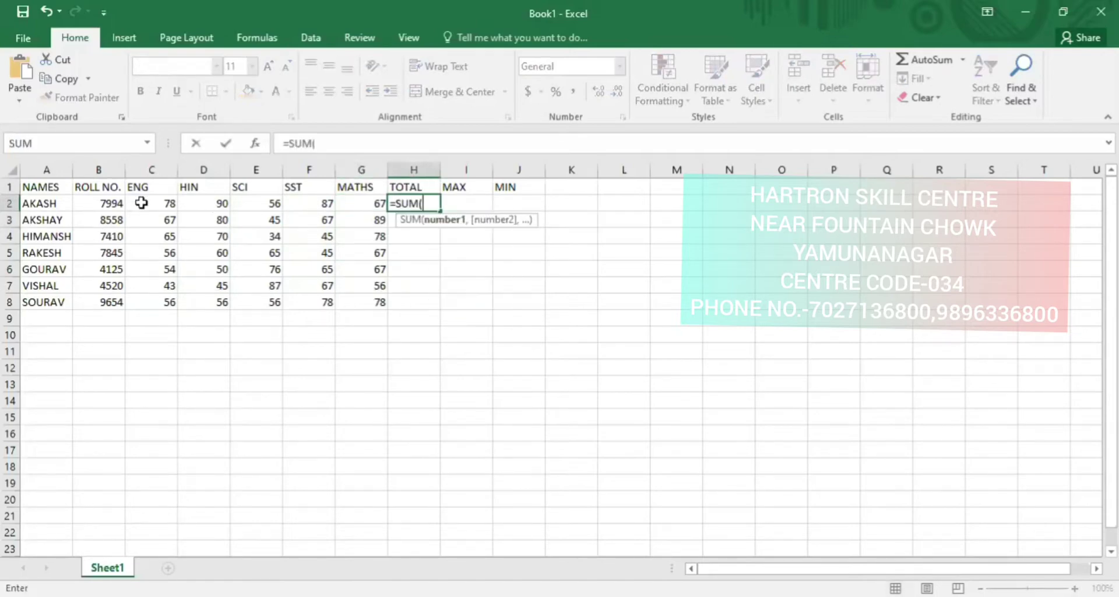
left_click_drag(141, 204, 184, 204)
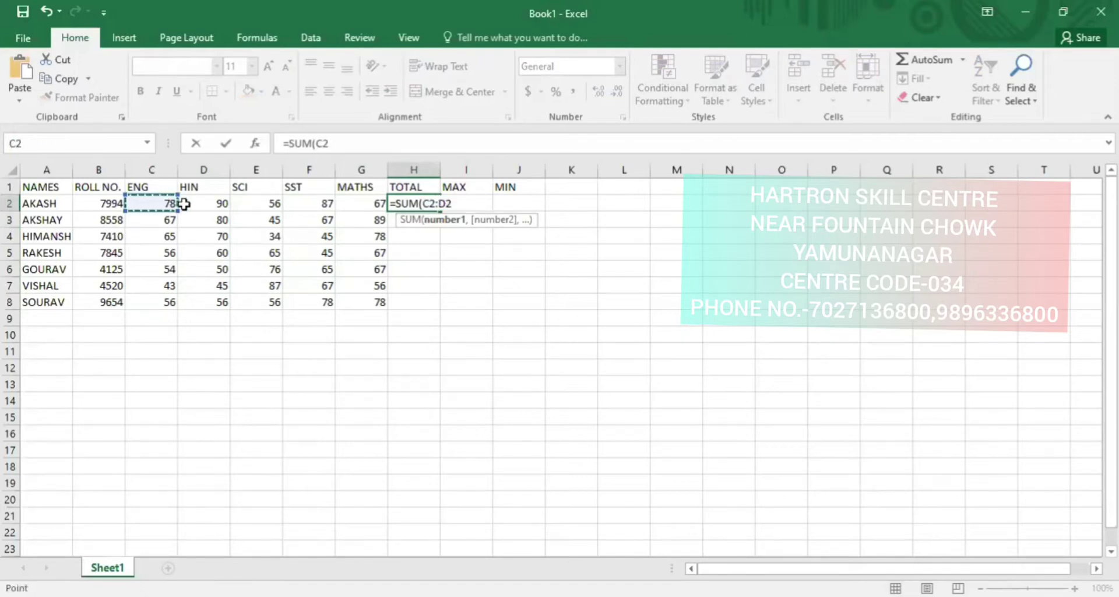
left_click_drag(184, 204, 352, 201)
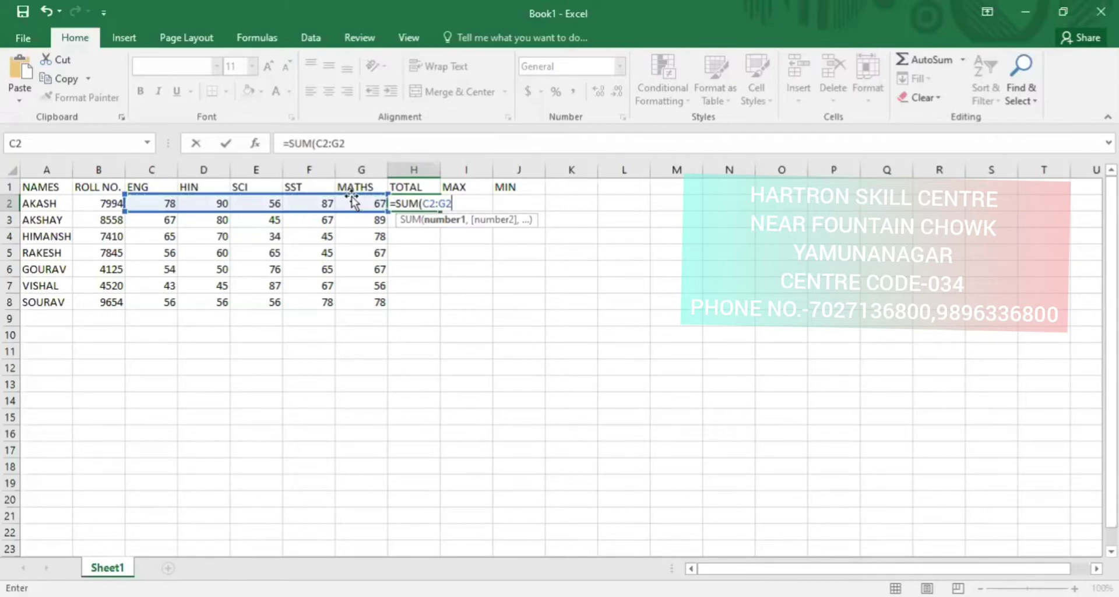
type(")")
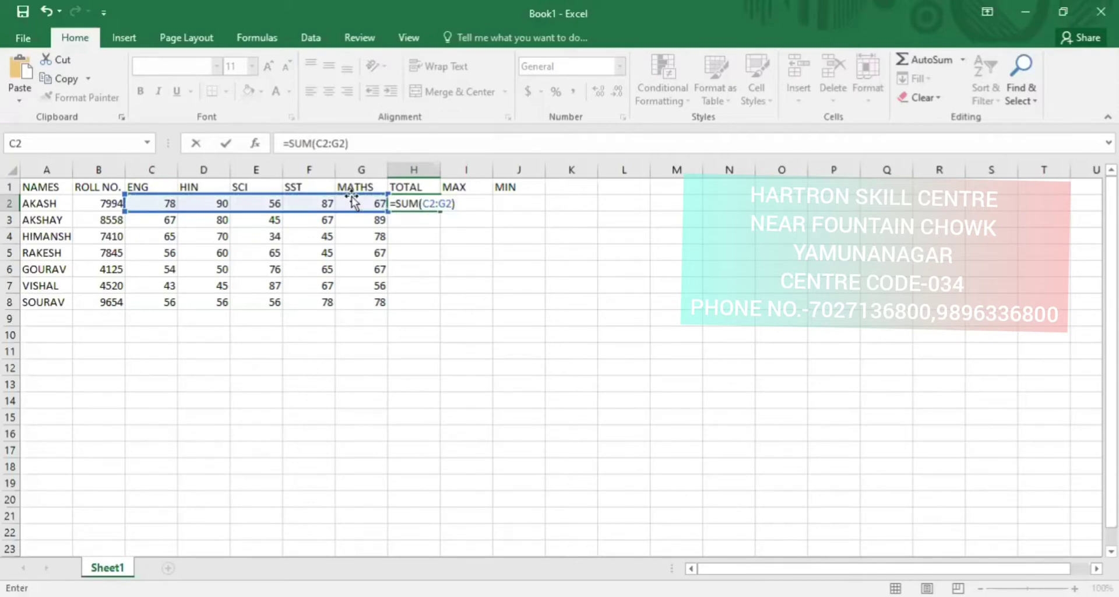
key("Return")
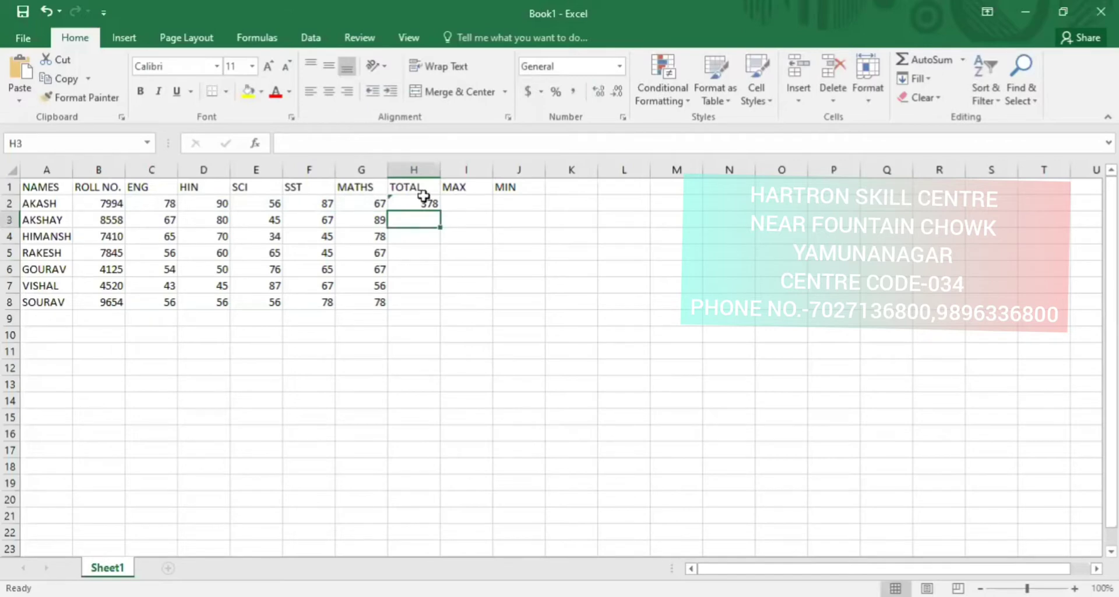
Fill the total formula down to H8 and begin a =MAX( entry in I2
left_click(425, 201)
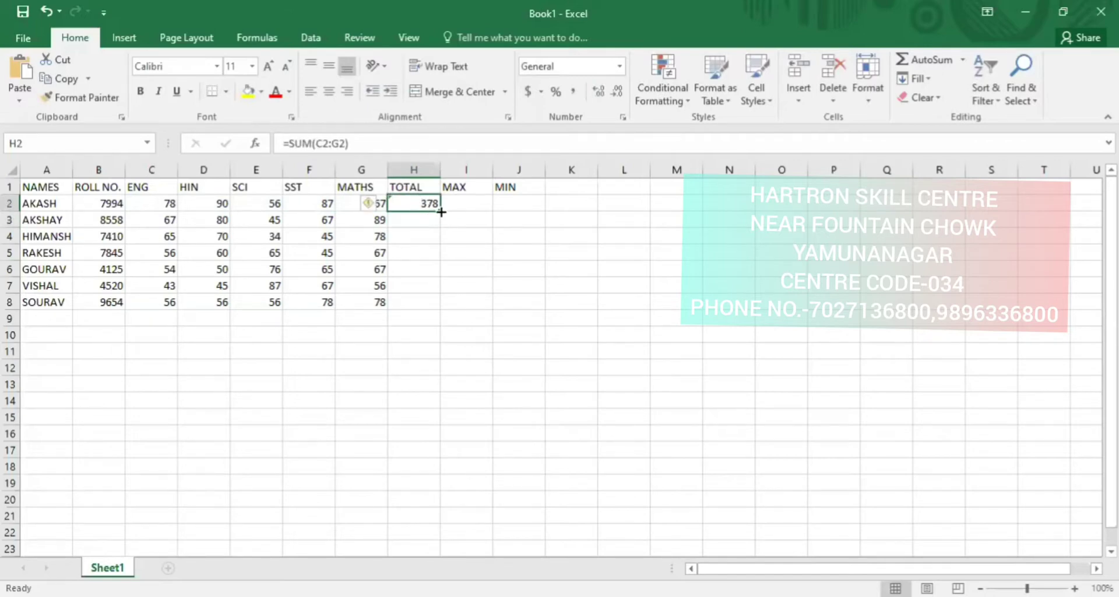
left_click_drag(441, 212, 433, 309)
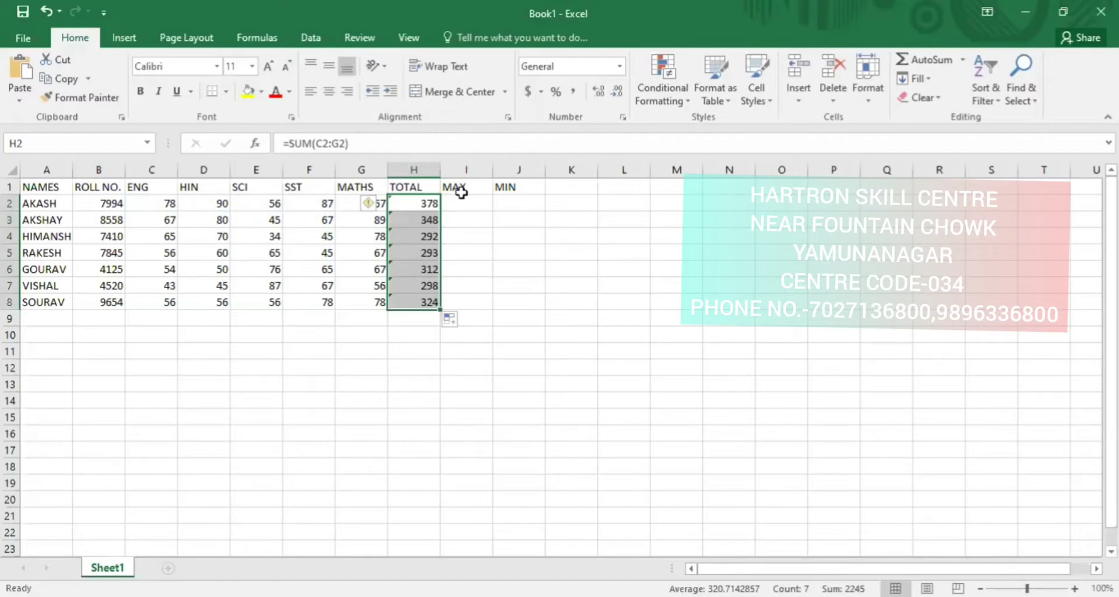
left_click(452, 210)
type("=")
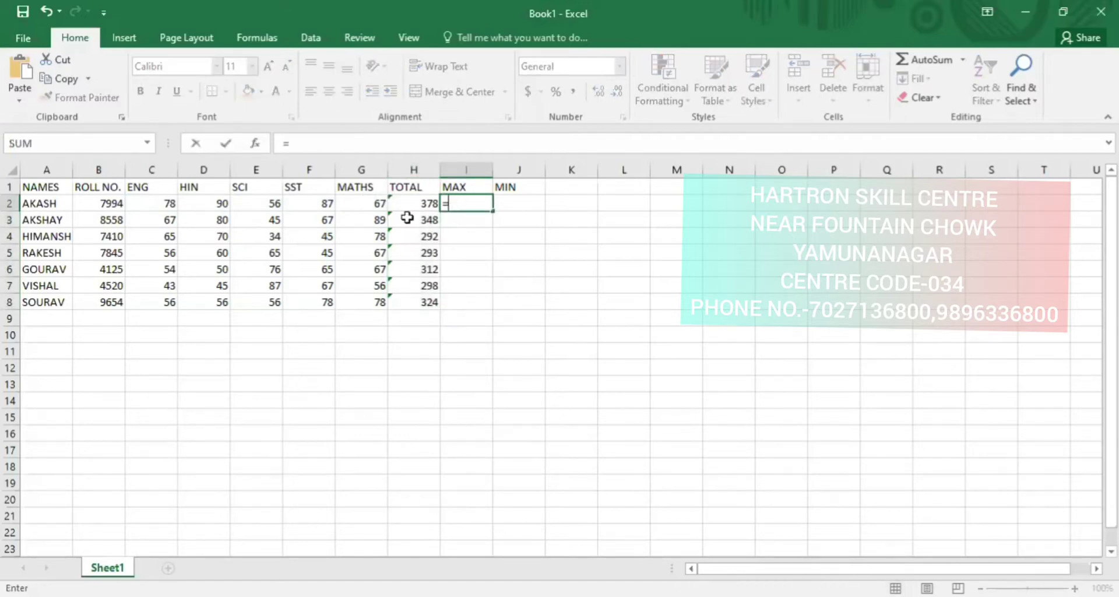
type("MAX(")
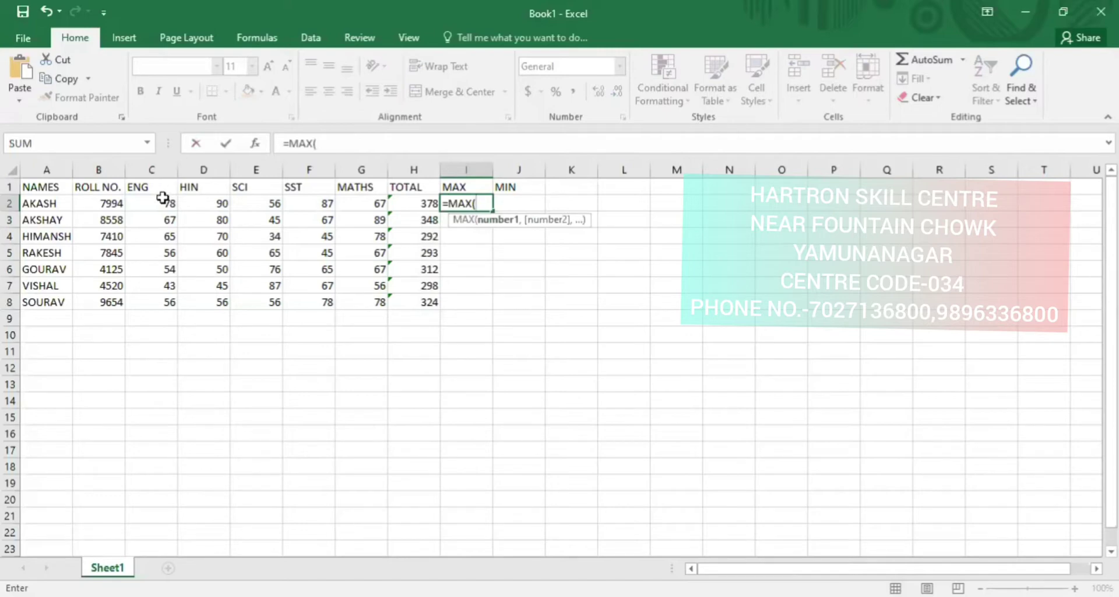
Complete =MAX(C2:G2) in I2 for the first student's highest mark
left_click(163, 200)
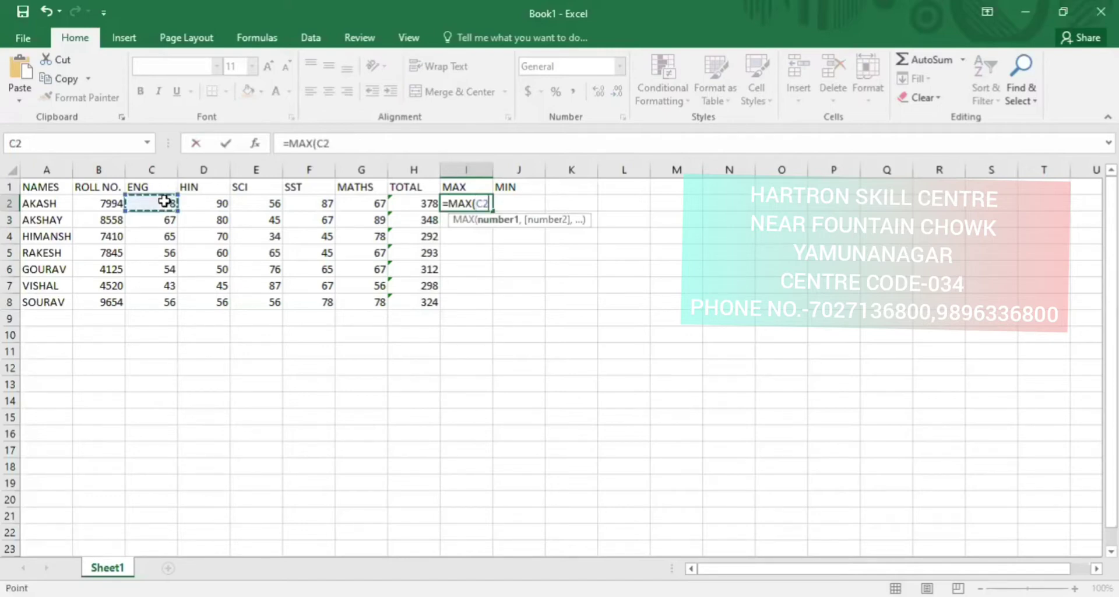
left_click_drag(165, 201, 387, 207)
type(")")
key("Return")
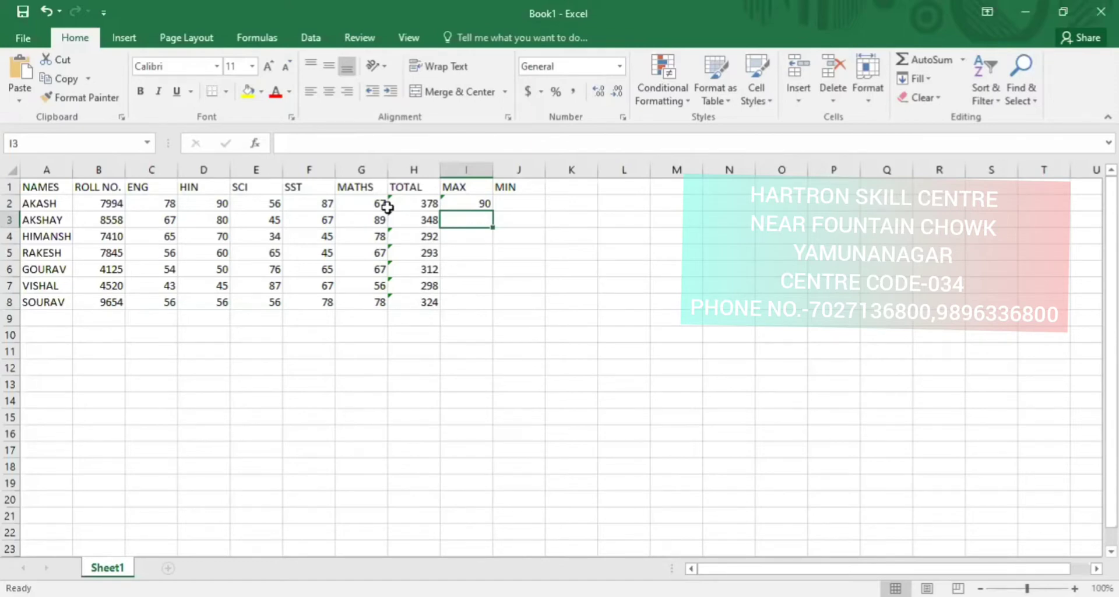
Enter =MIN(C2:G2) in J2 for the first student's lowest mark
key("Right")
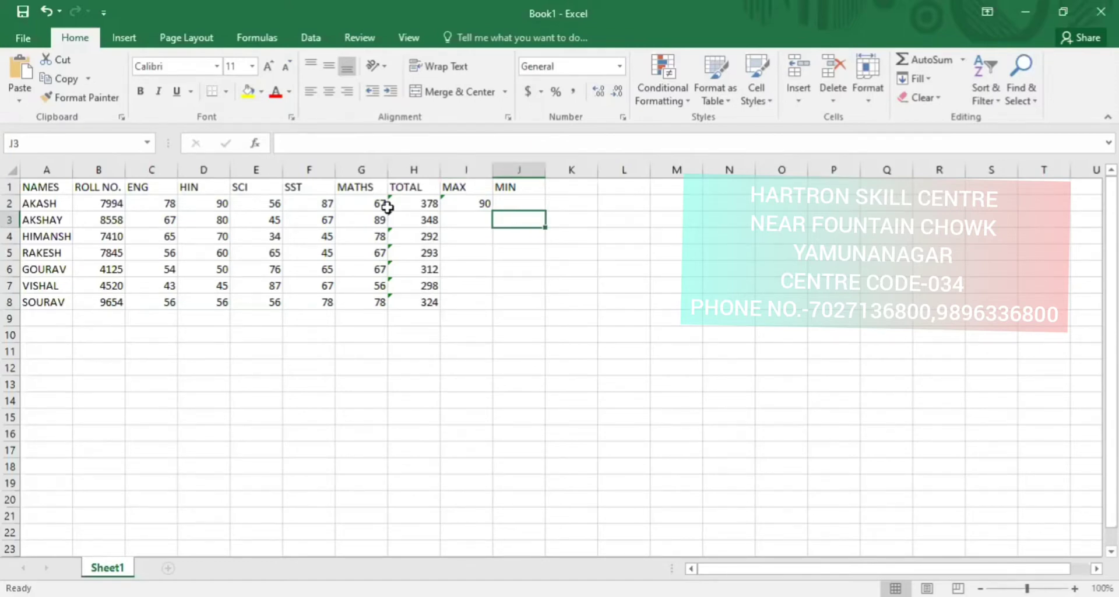
key("Up")
type("=")
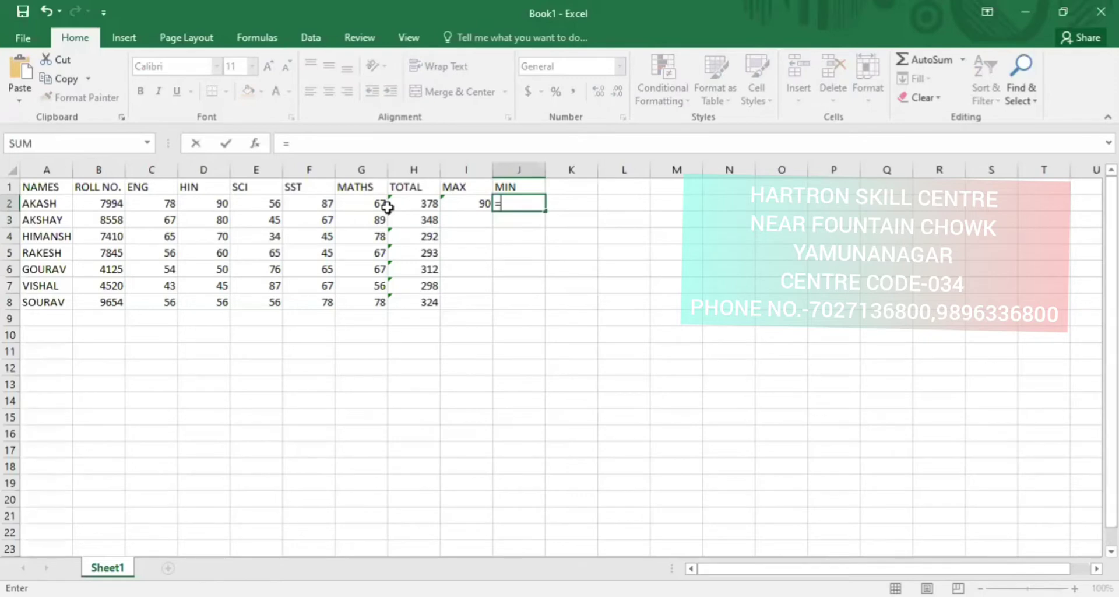
type("MIN(")
key("Left")
key("Left")
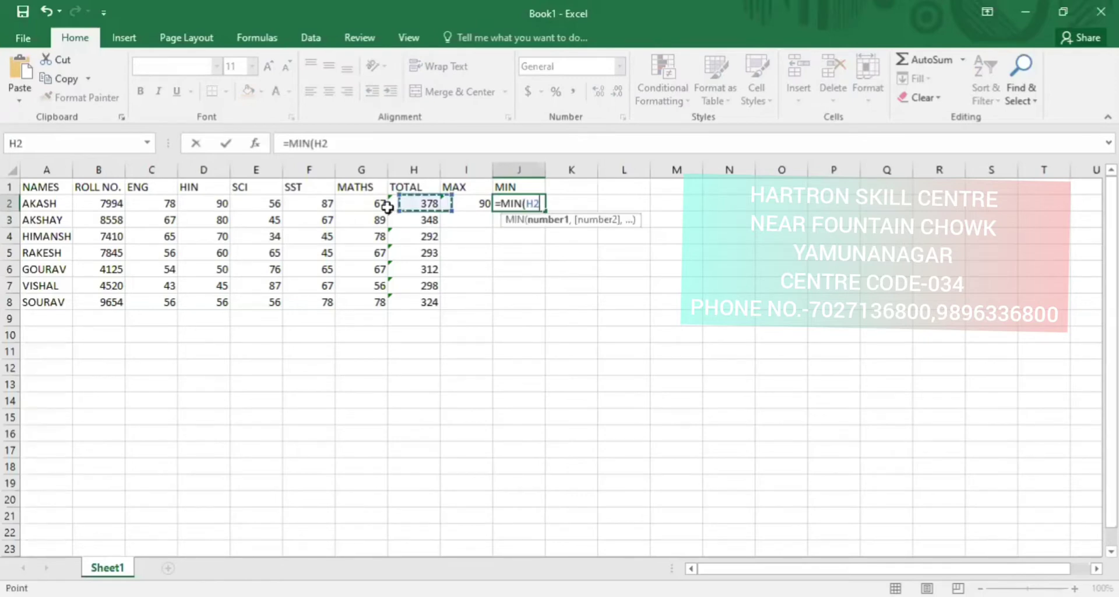
key("Left")
key("Left")
key("Left")
key("Left")
key("Left")
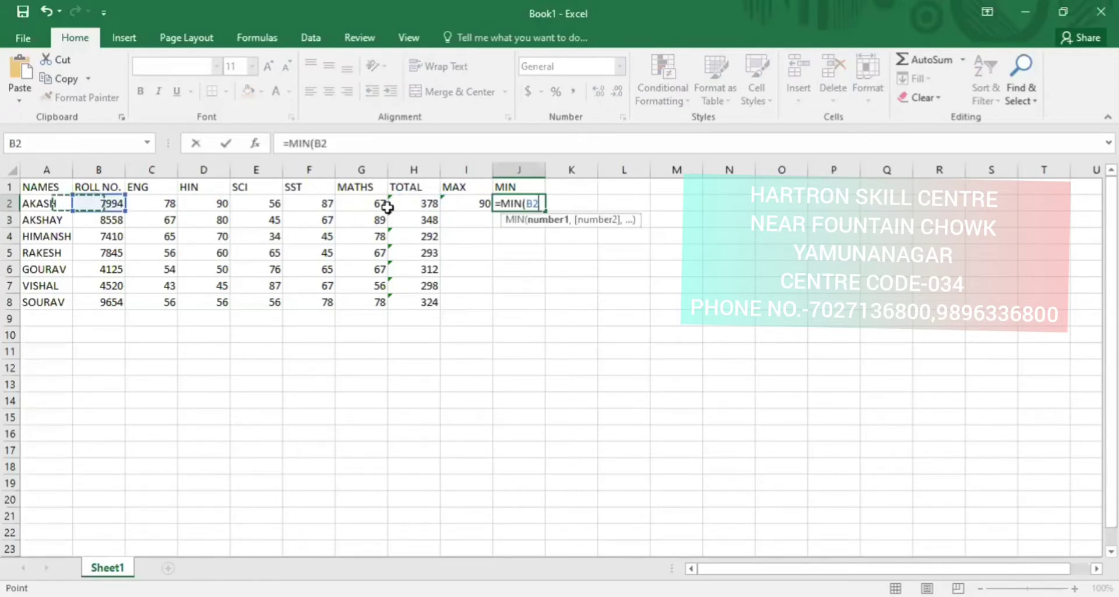
key("Right")
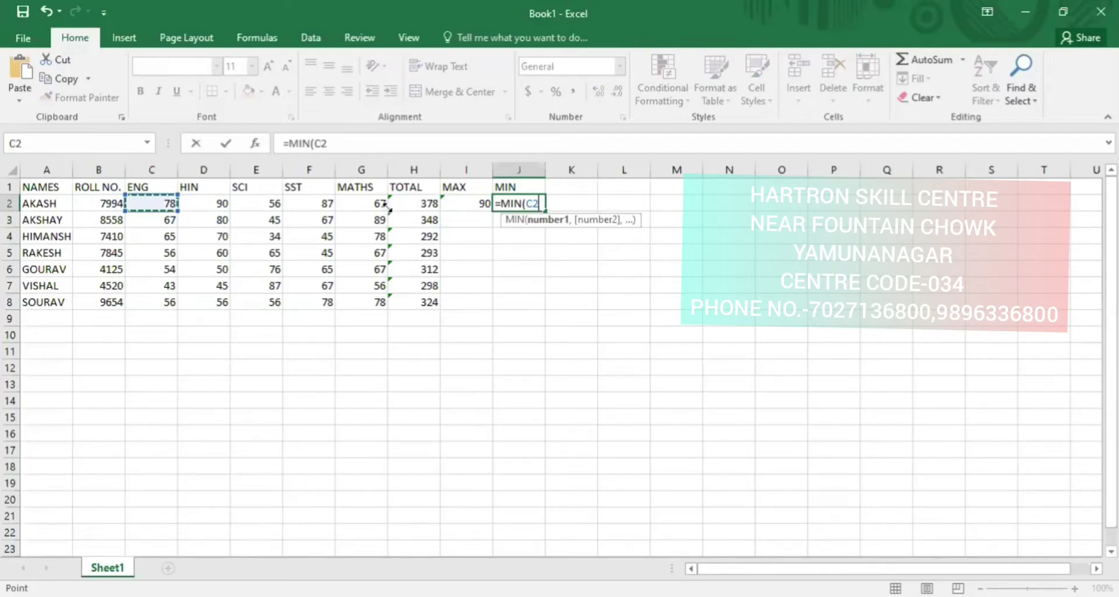
key("shift+Right")
key("shift+Right")
key("shift+Right")
type(")")
key("Return")
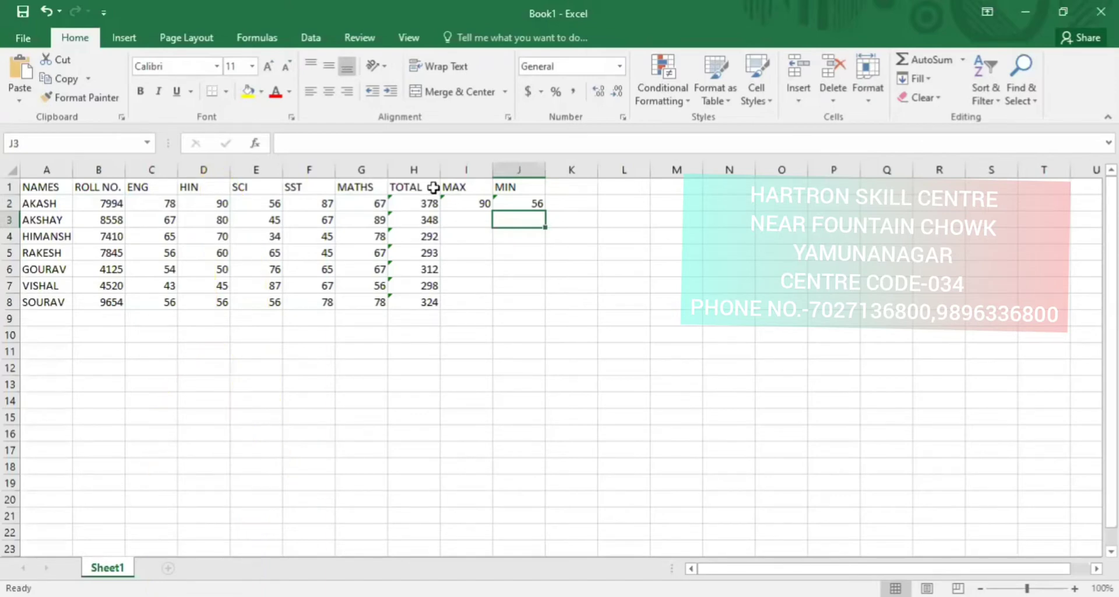
Copy the MAX and MIN formulas from I2 and J2 down to row 8
left_click(482, 201)
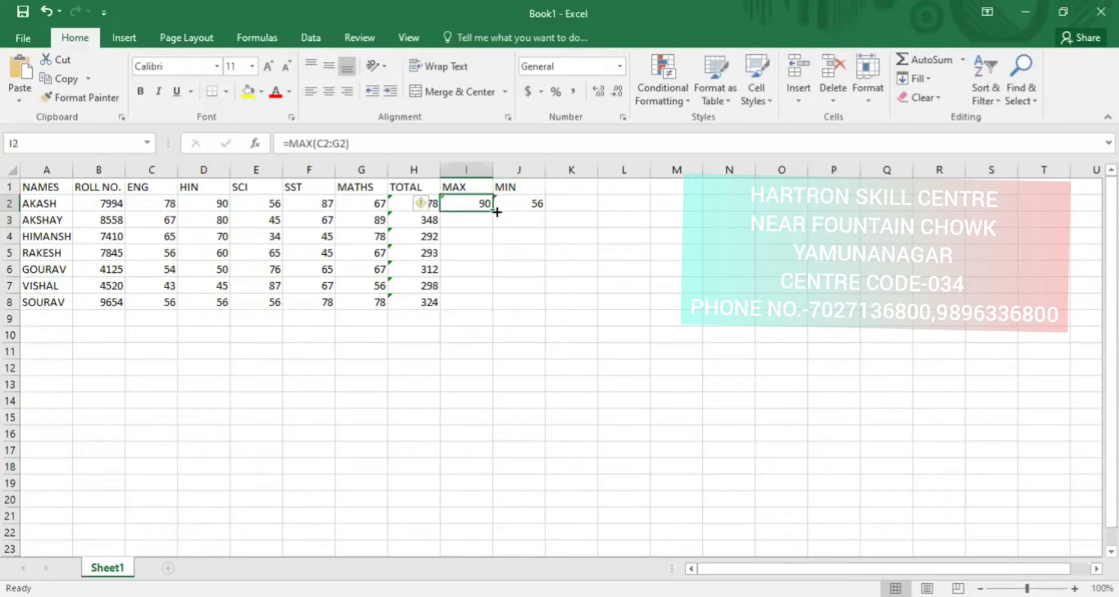
left_click_drag(496, 212, 494, 307)
left_click(522, 205)
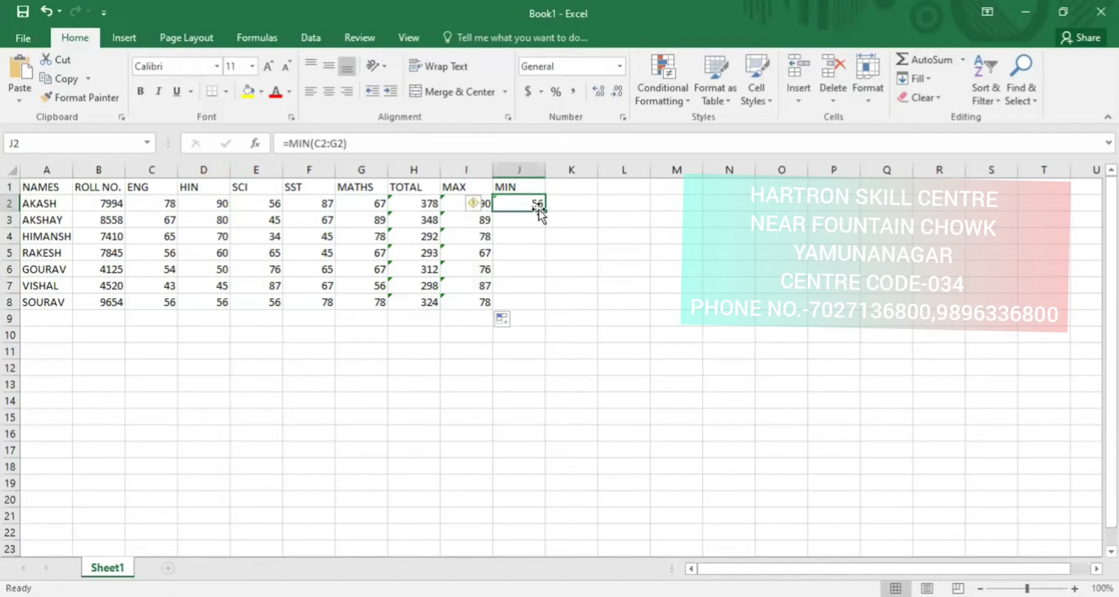
left_click_drag(547, 233, 533, 246)
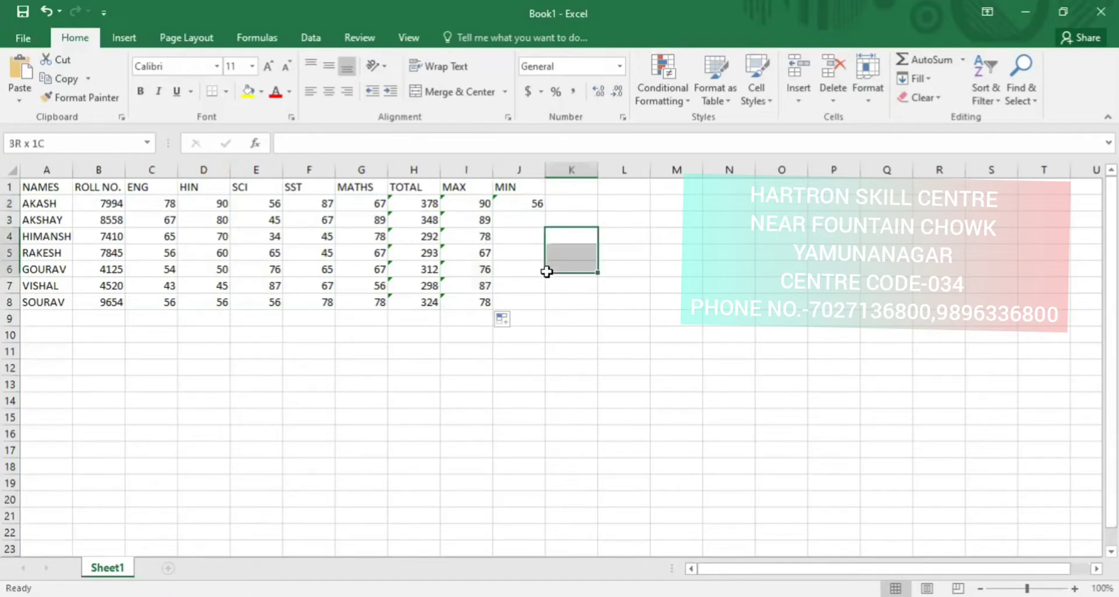
left_click(536, 205)
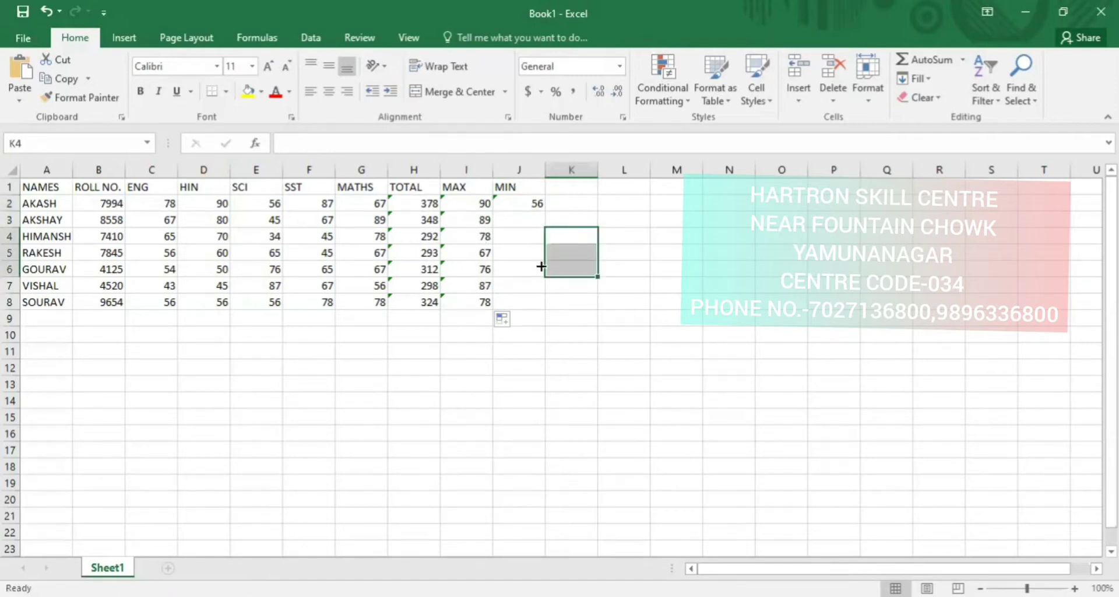
left_click_drag(539, 300, 540, 308)
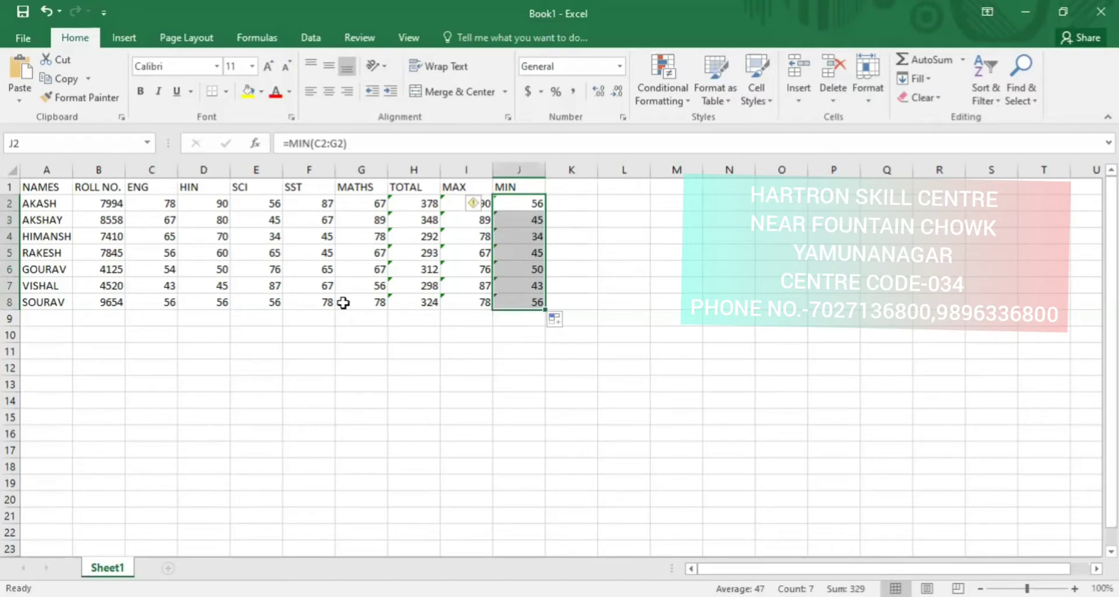
left_click(568, 368)
Head column K with the title PRODUCT
key("Up")
key("Up")
key("Up")
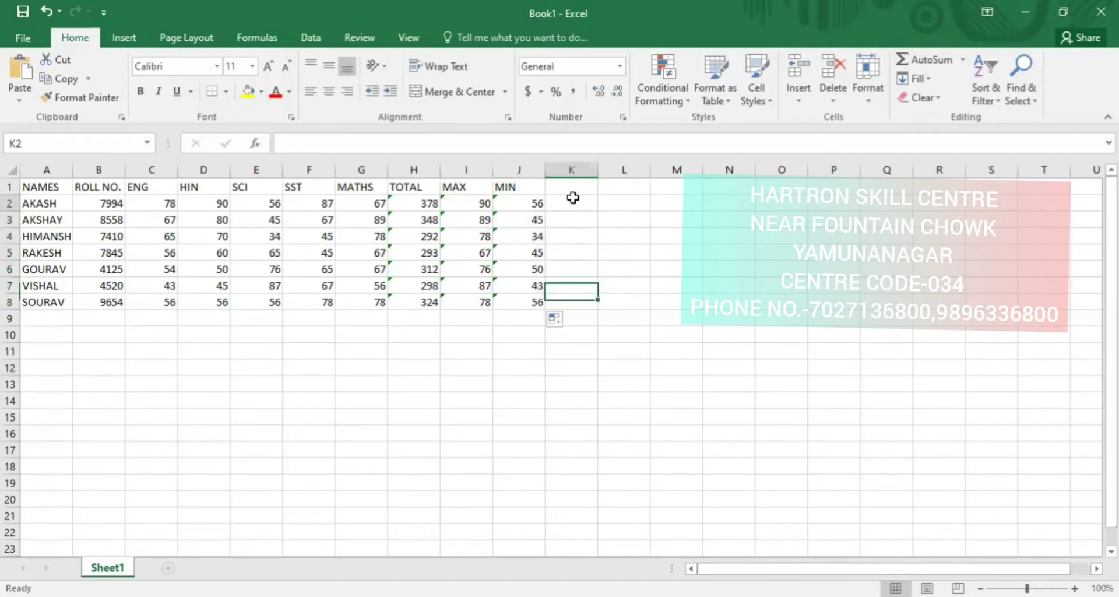
key("Up")
key("Up")
key("Up")
left_click(573, 185)
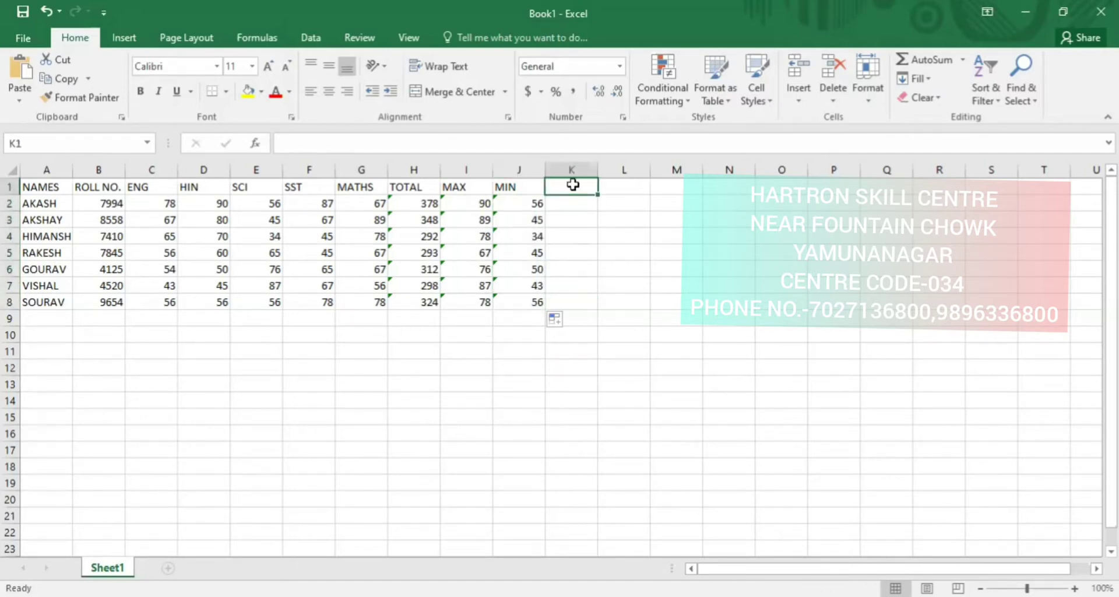
type("PRODUF")
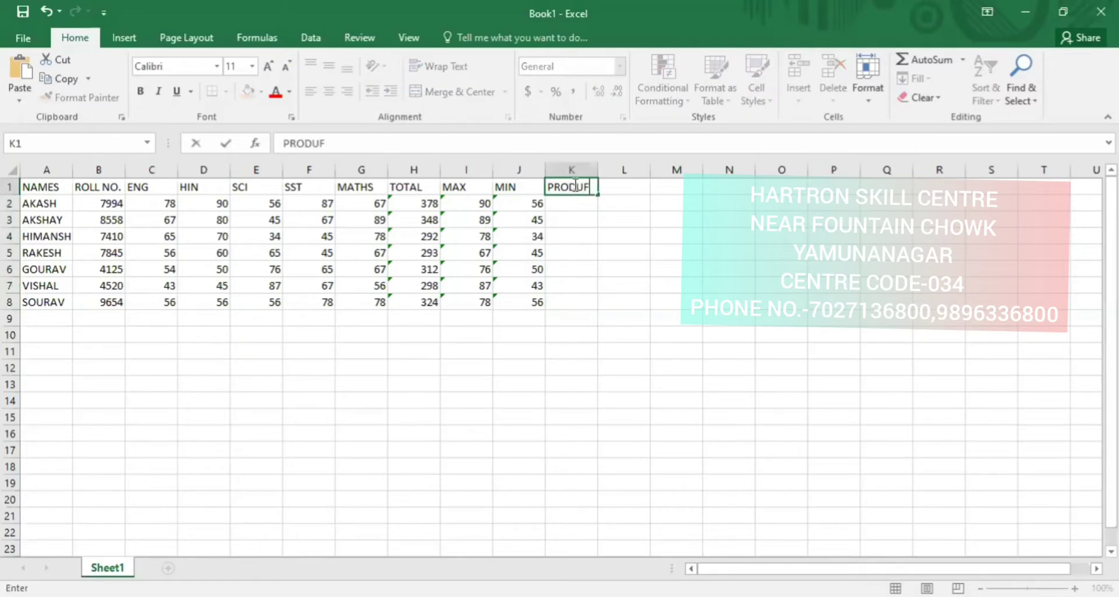
key("BackSpace")
type("CT")
key("Return")
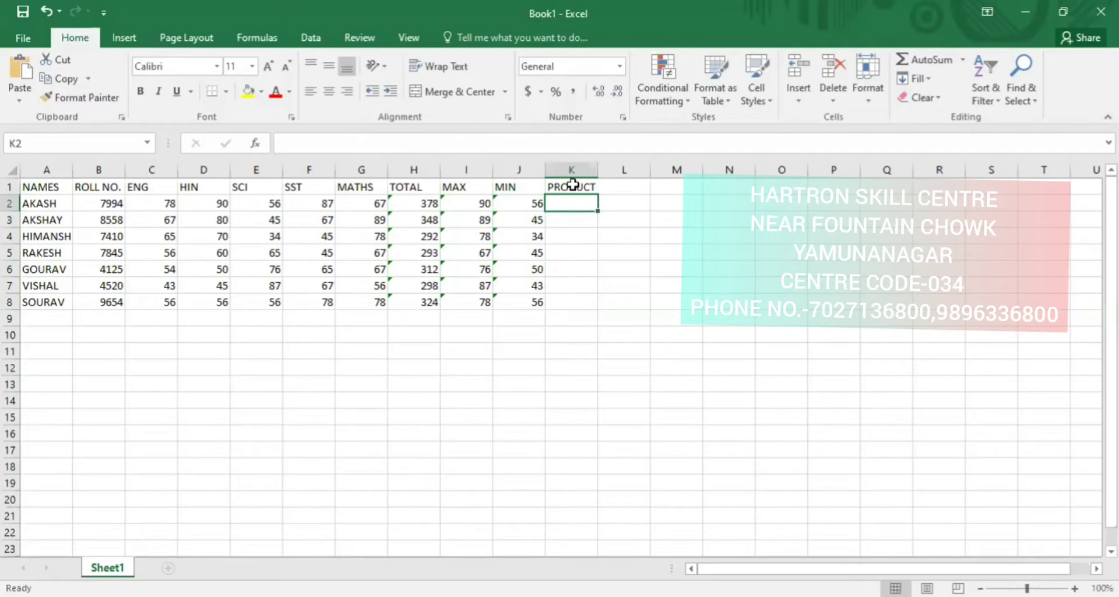
Enter =PRODUCT(E3,G4) in K2 to get 3510
type("=PRODUCT")
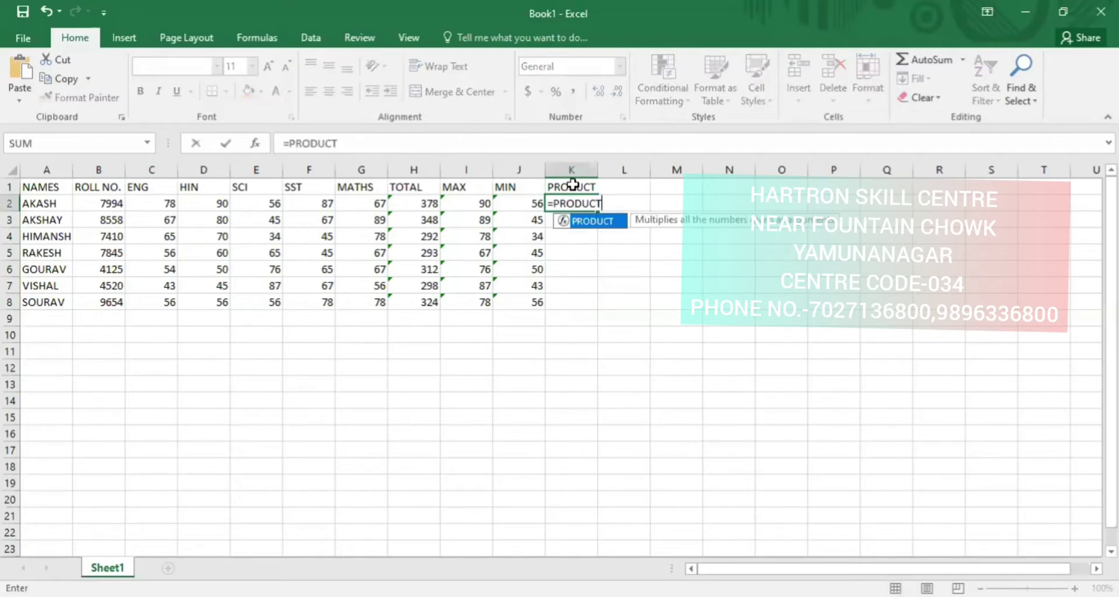
type("(")
key("Left")
key("Left")
key("Left")
key("Left")
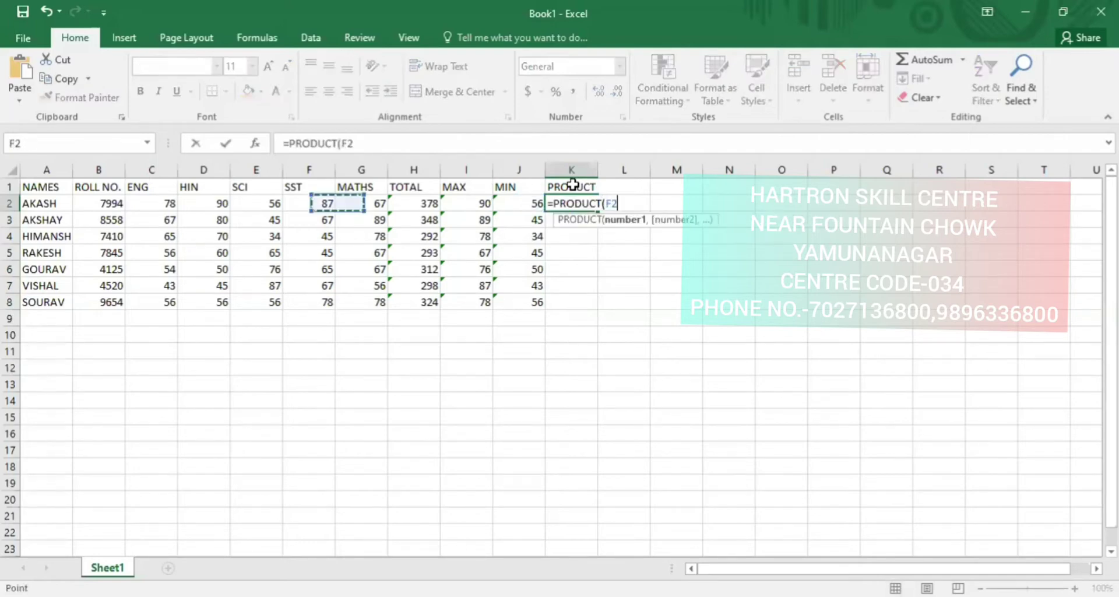
key("Left")
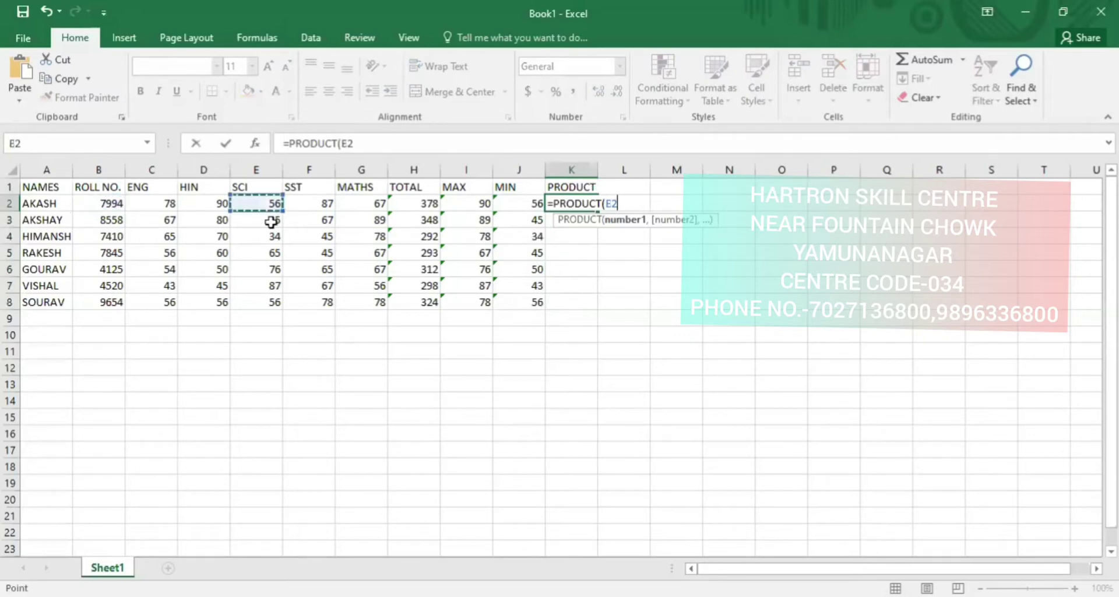
key("Down")
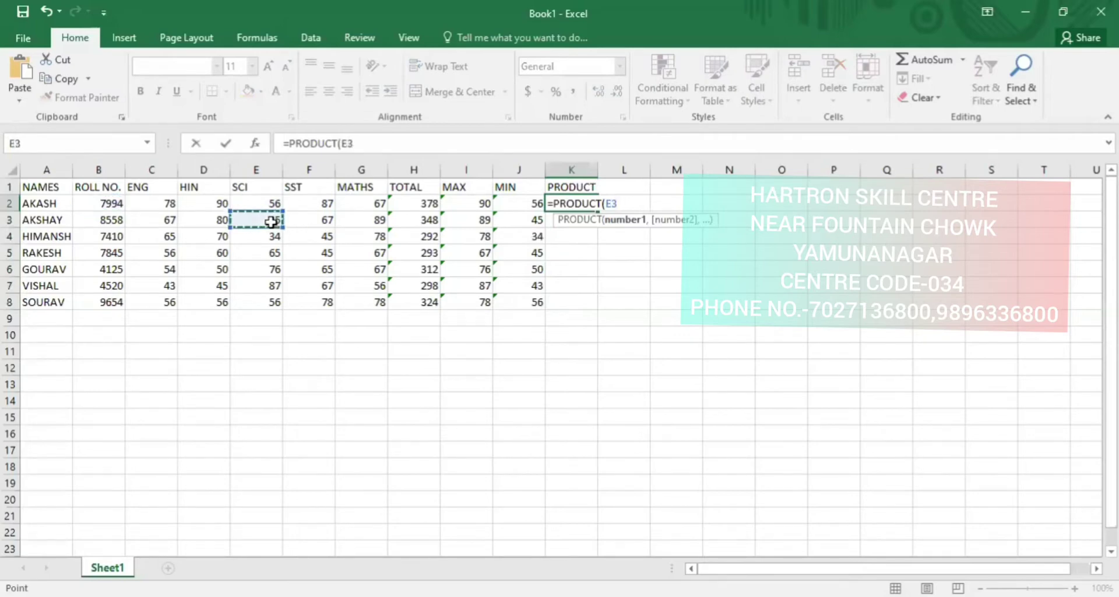
type(",")
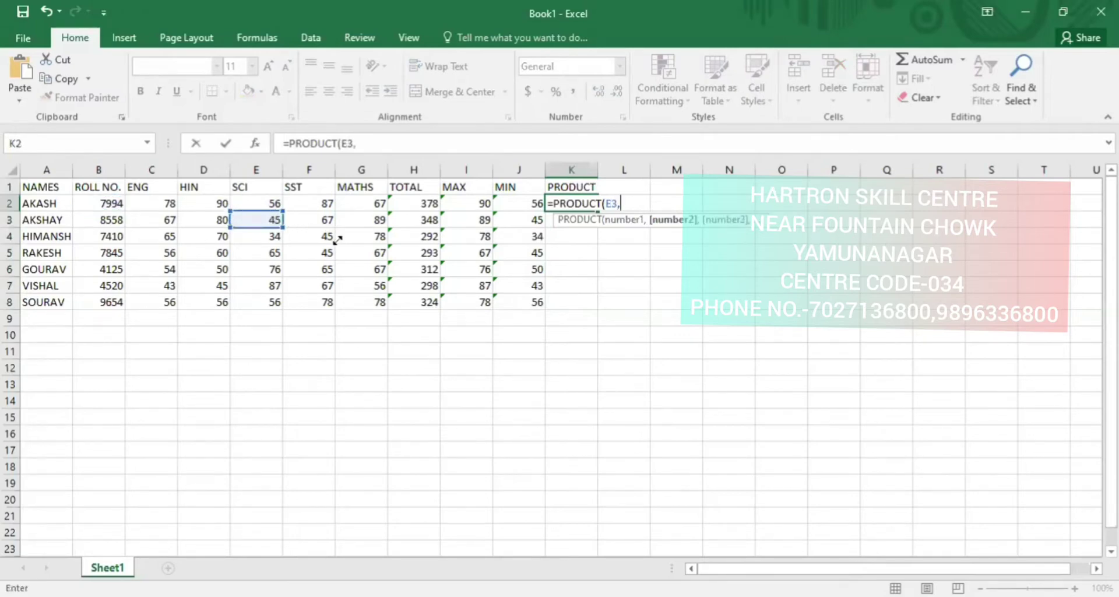
left_click(338, 237)
type(")")
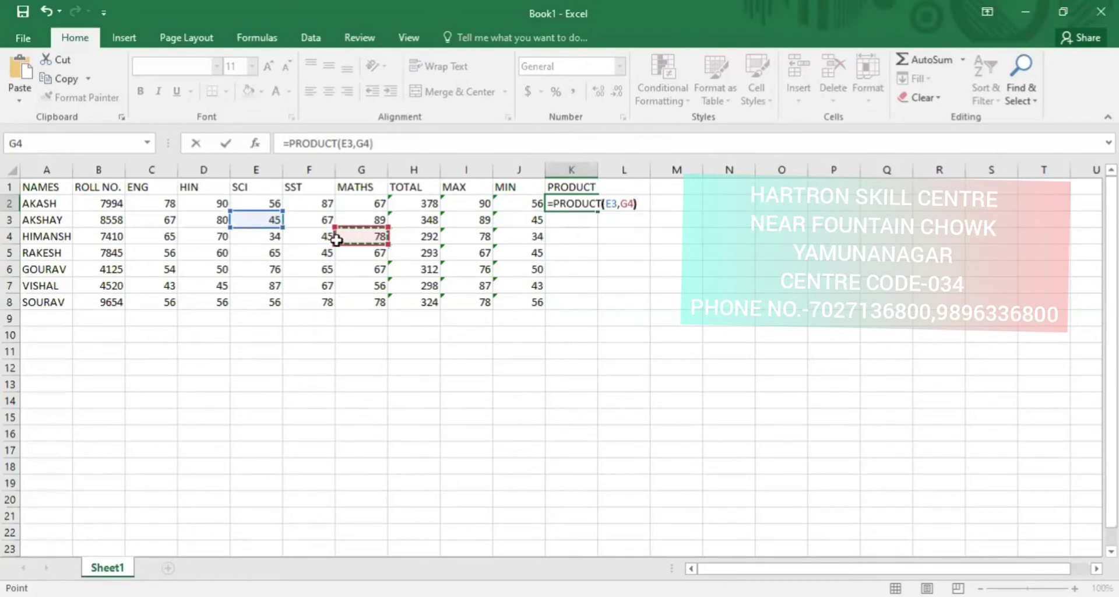
key("Return")
type("=")
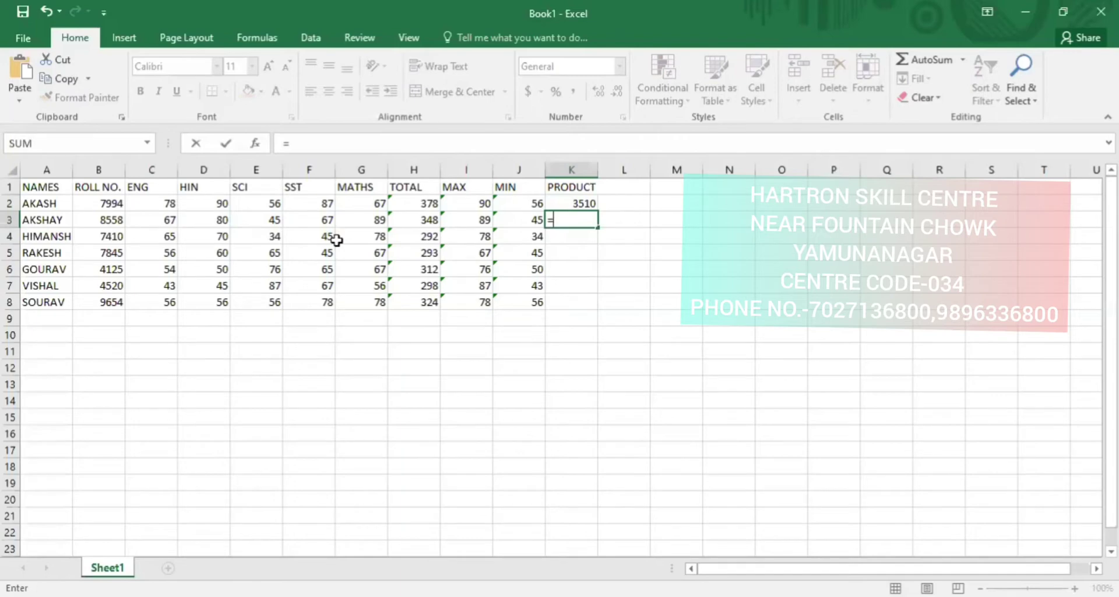
type("PRODUCT")
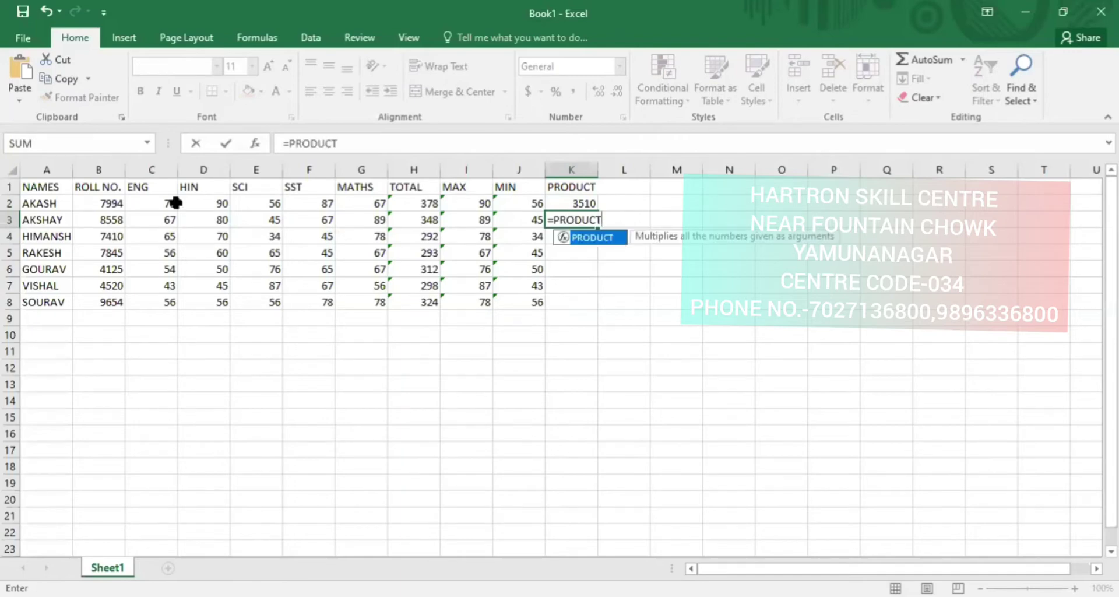
type("(")
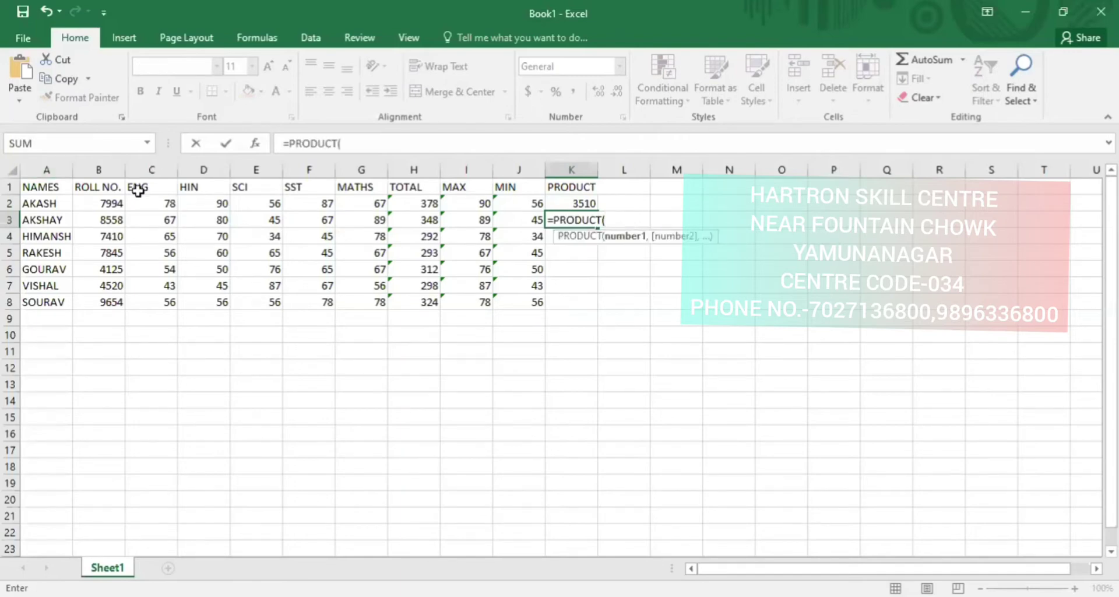
left_click(167, 216)
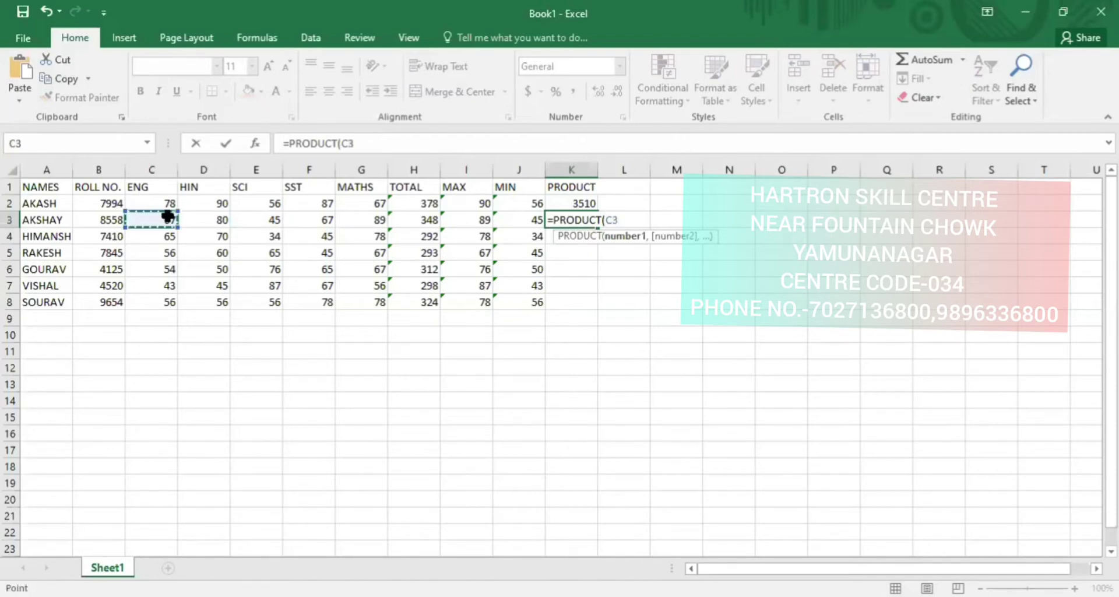
left_click_drag(168, 216, 369, 224)
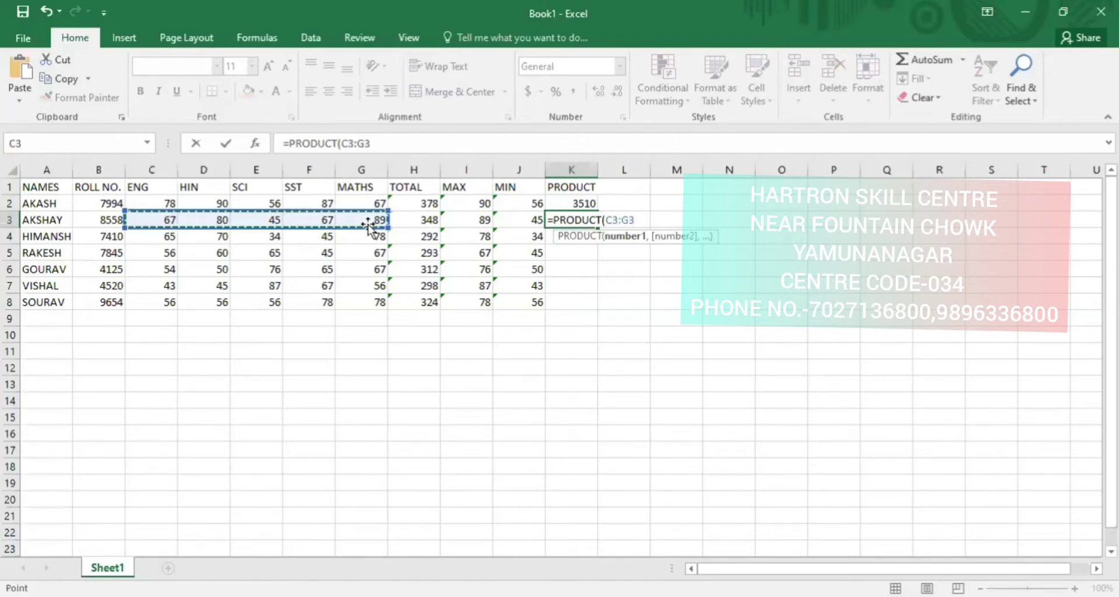
key("Return")
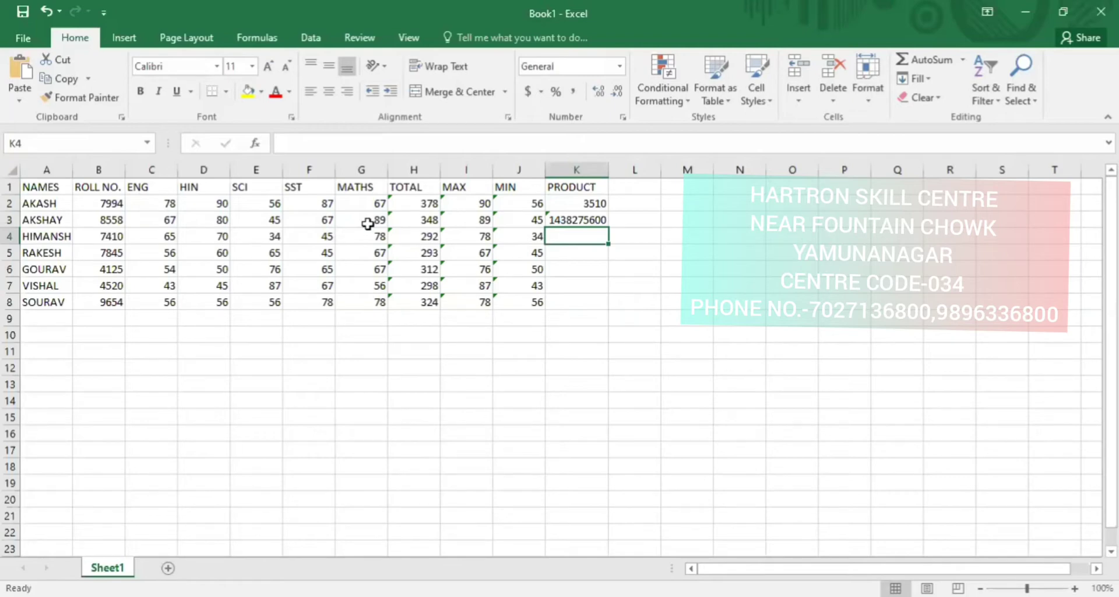
Enter =PRODUCT(C2,D4,E6) in K4, giving 414960
type("=")
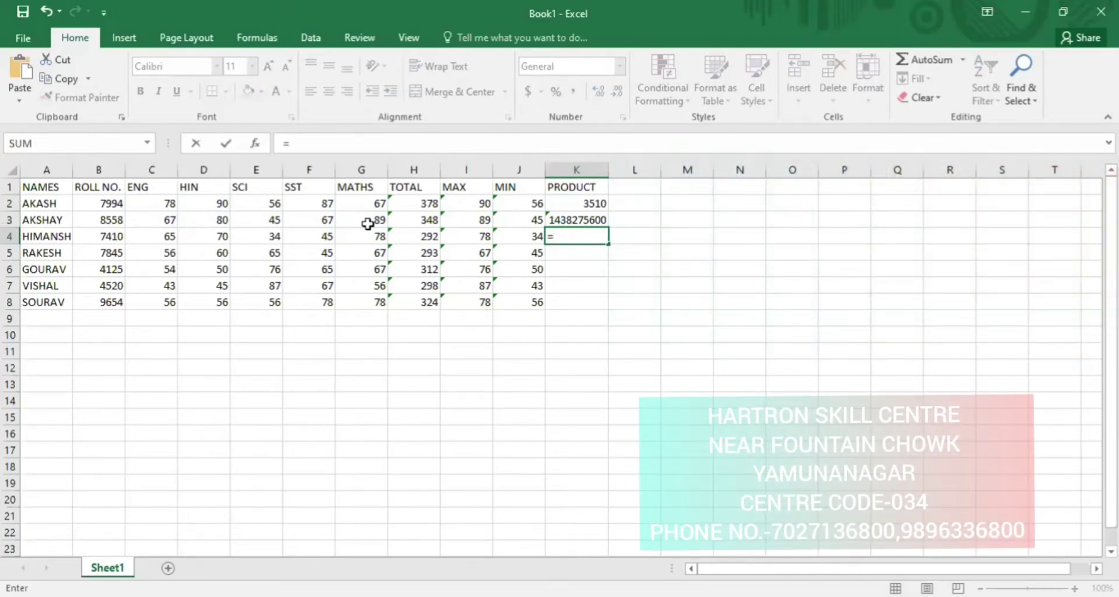
type("PRODUCT(")
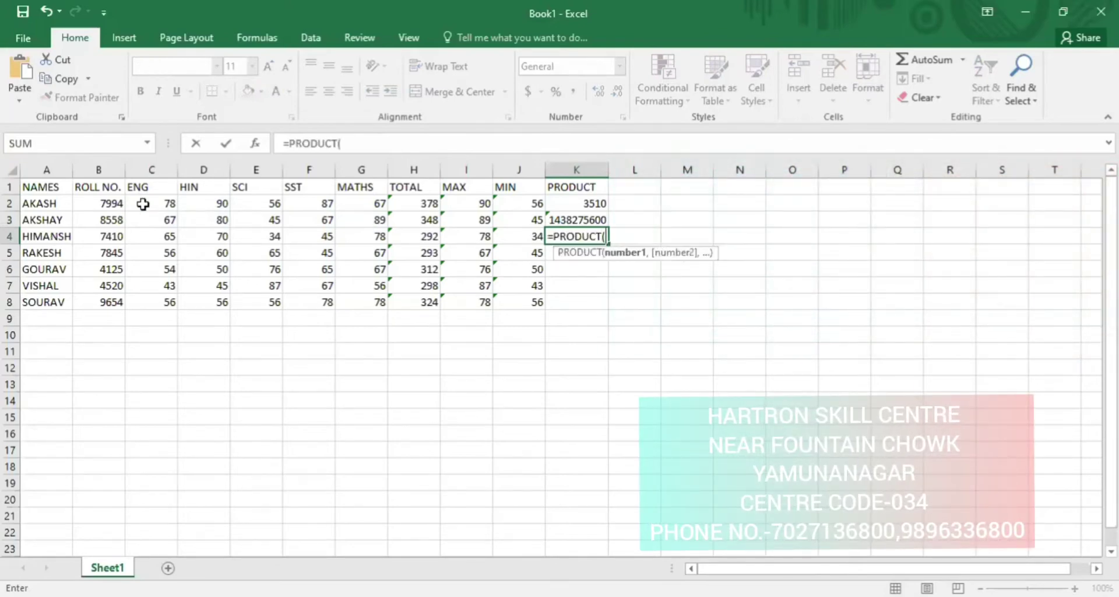
left_click(142, 203)
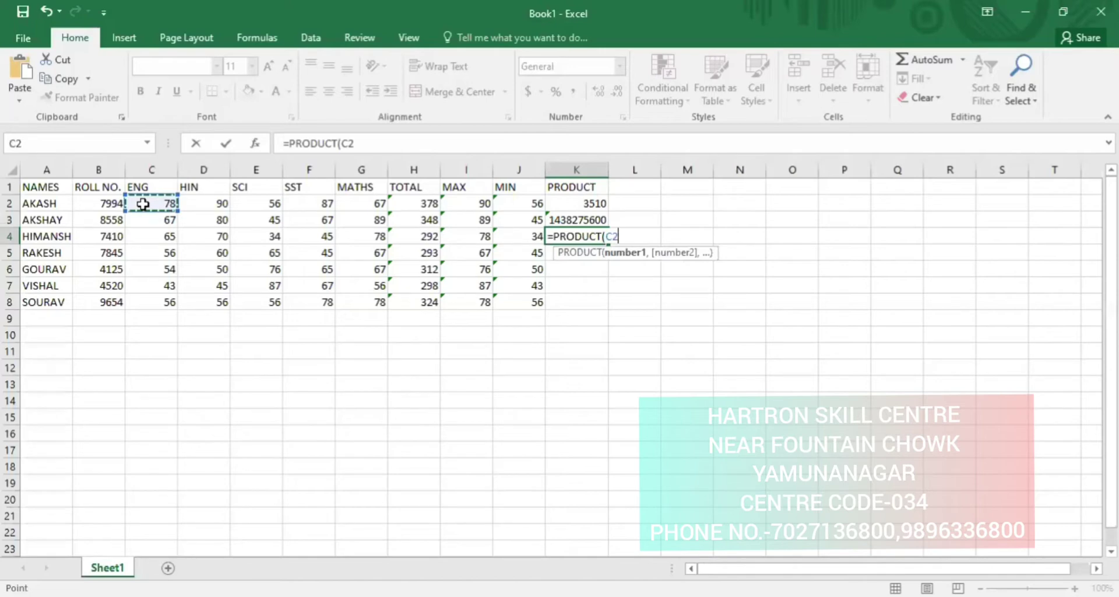
type(",")
left_click(204, 237)
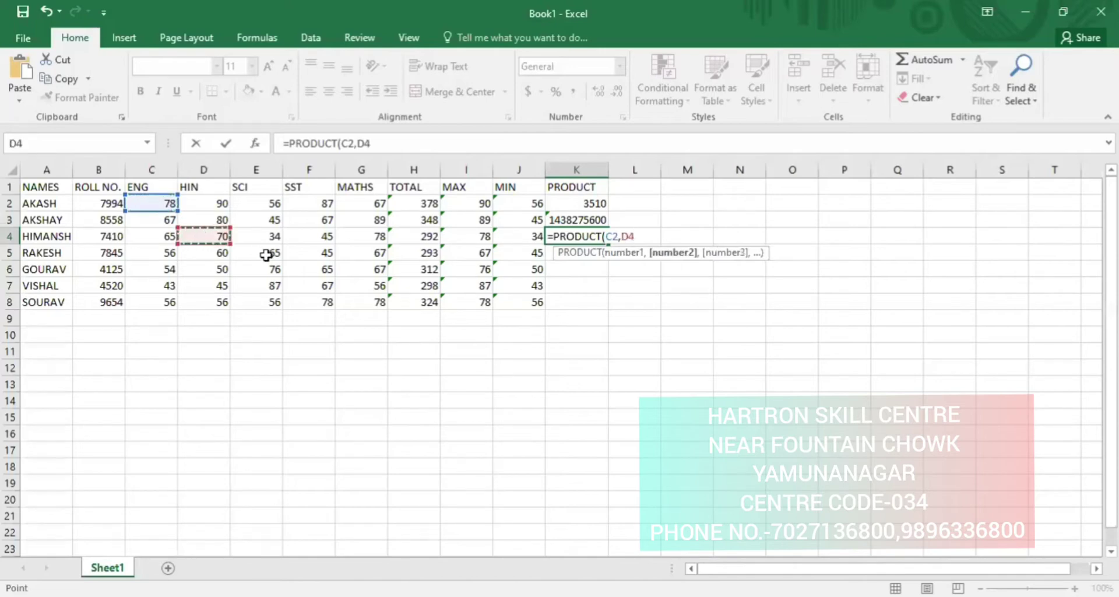
type(",")
left_click(269, 267)
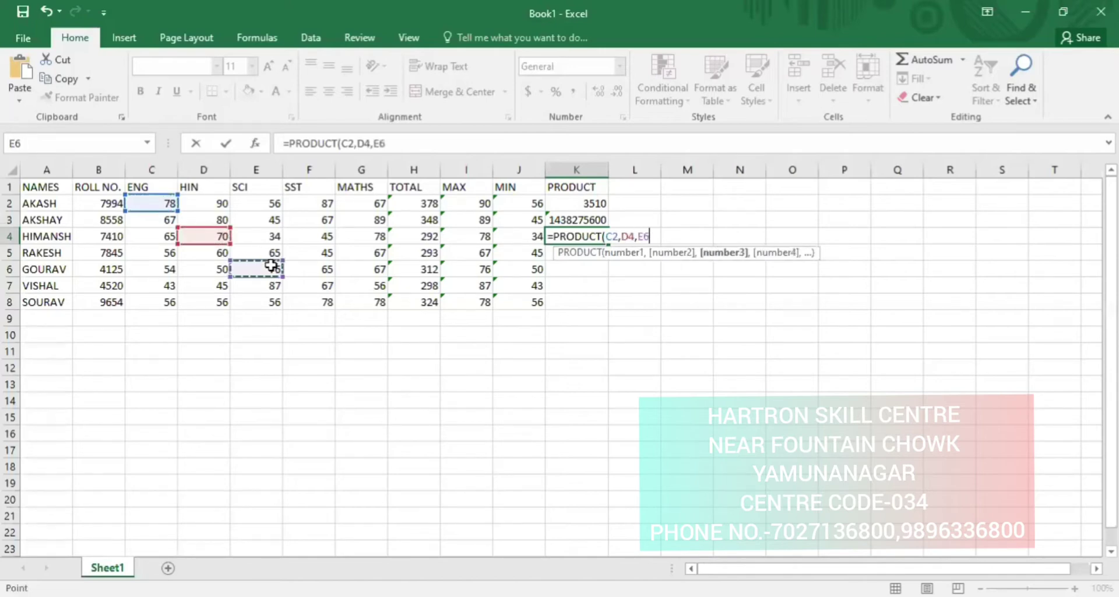
type(")")
key("Return")
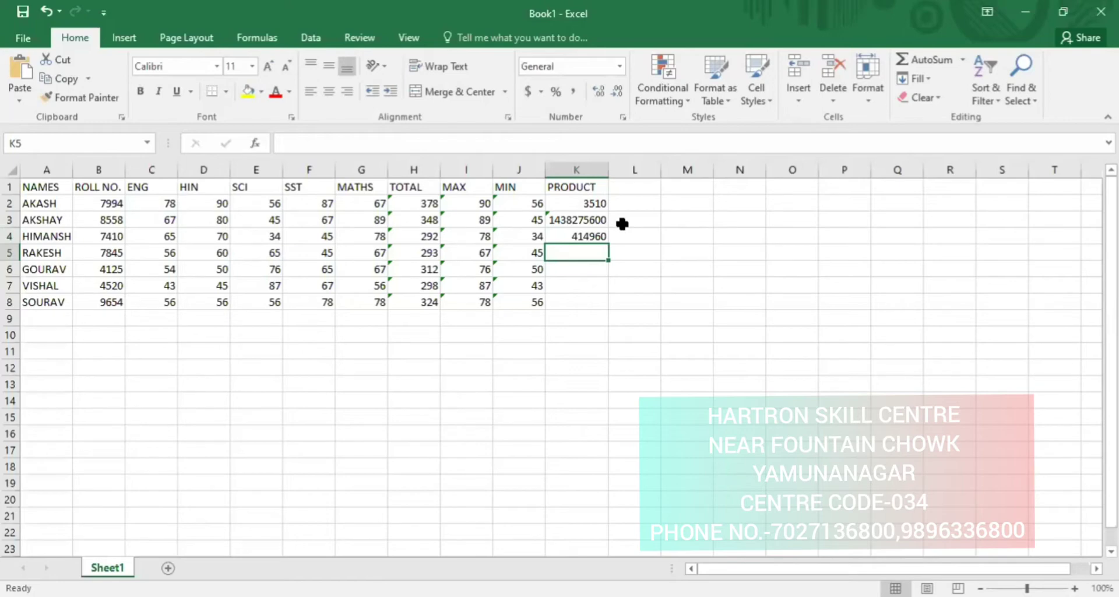
Enter the heading AVERAGE in cell L1
left_click(624, 190)
type("AVERAGE")
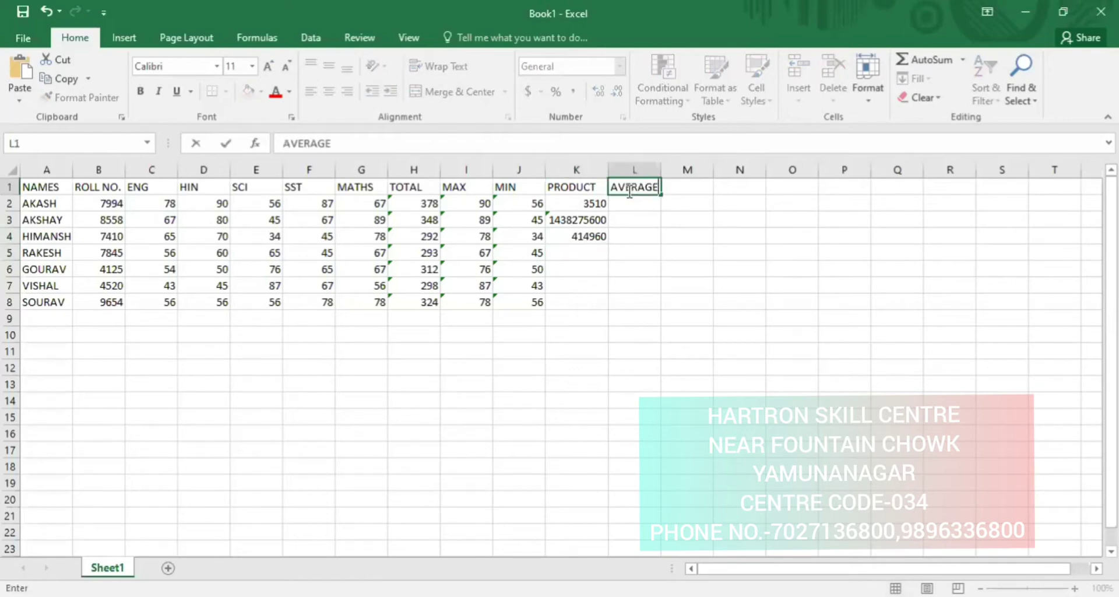
key("Return")
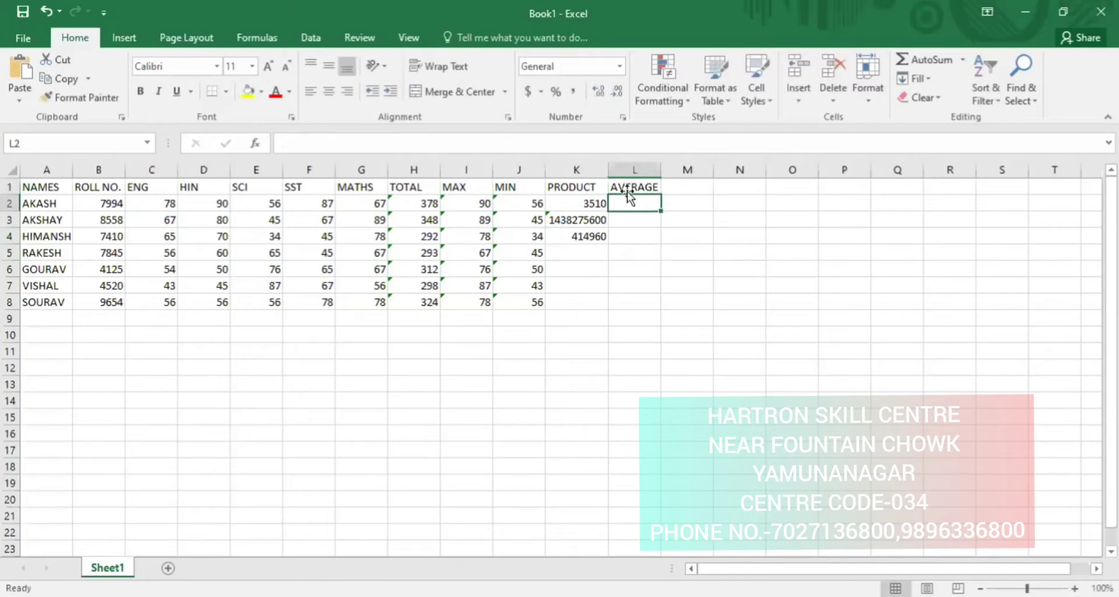
Enter =AVERAGE(C2:G2) in L2, fixing the mistyped function name
type("=")
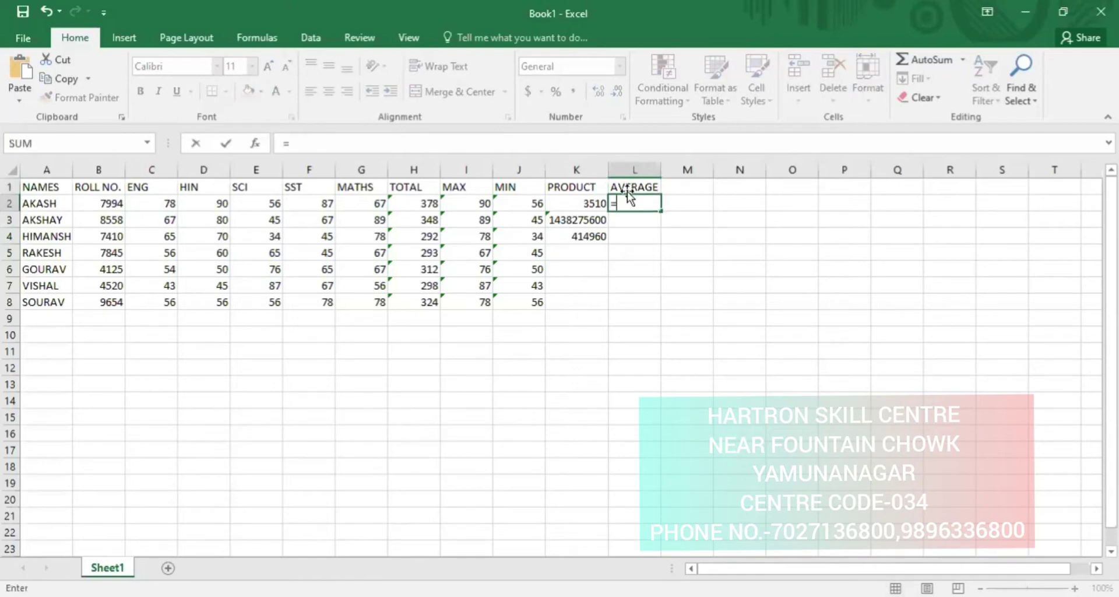
type("AVERAGR\\E")
key("BackSpace")
key("BackSpace")
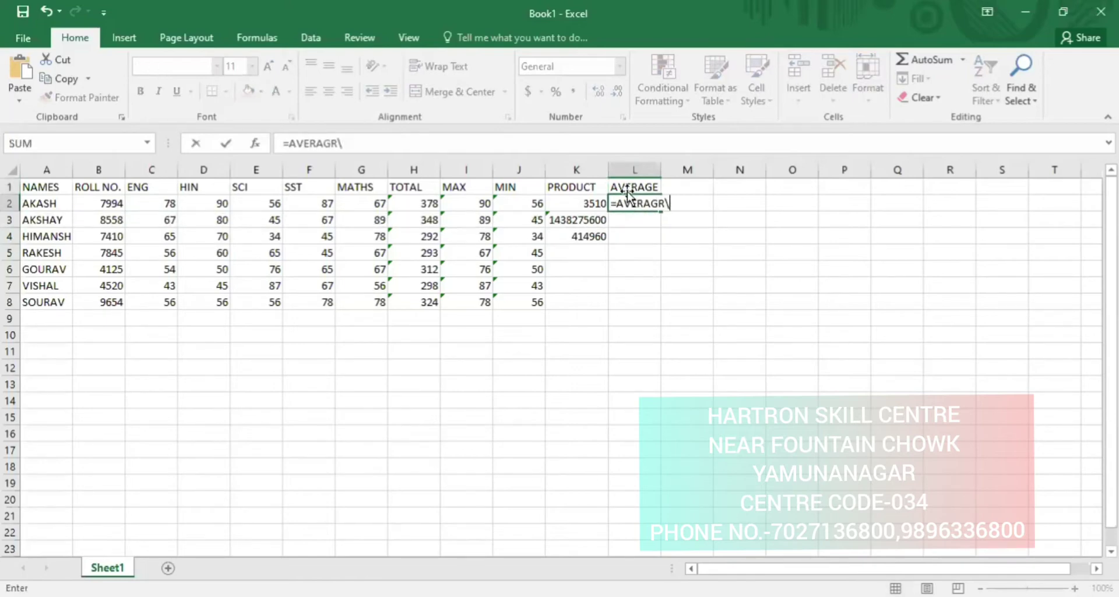
key("BackSpace")
key("BackSpace")
type("GE")
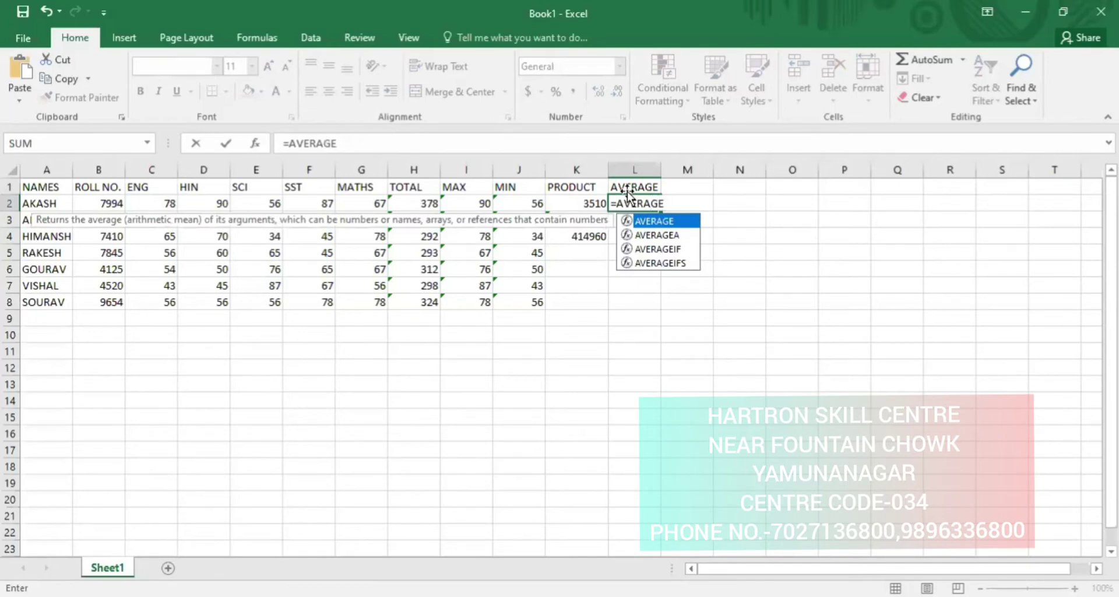
type("(")
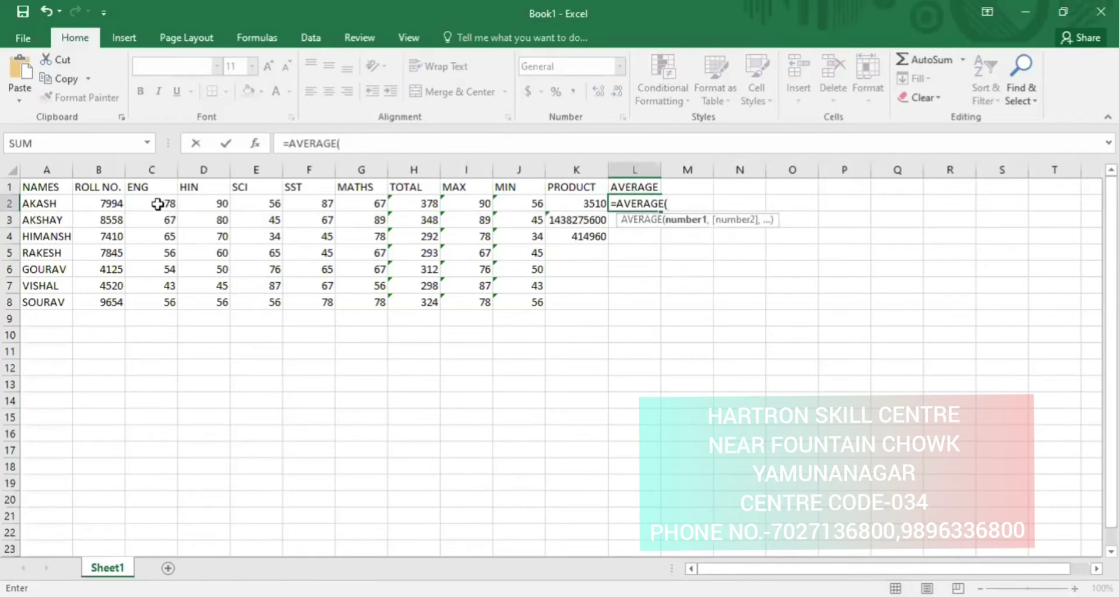
left_click(175, 204)
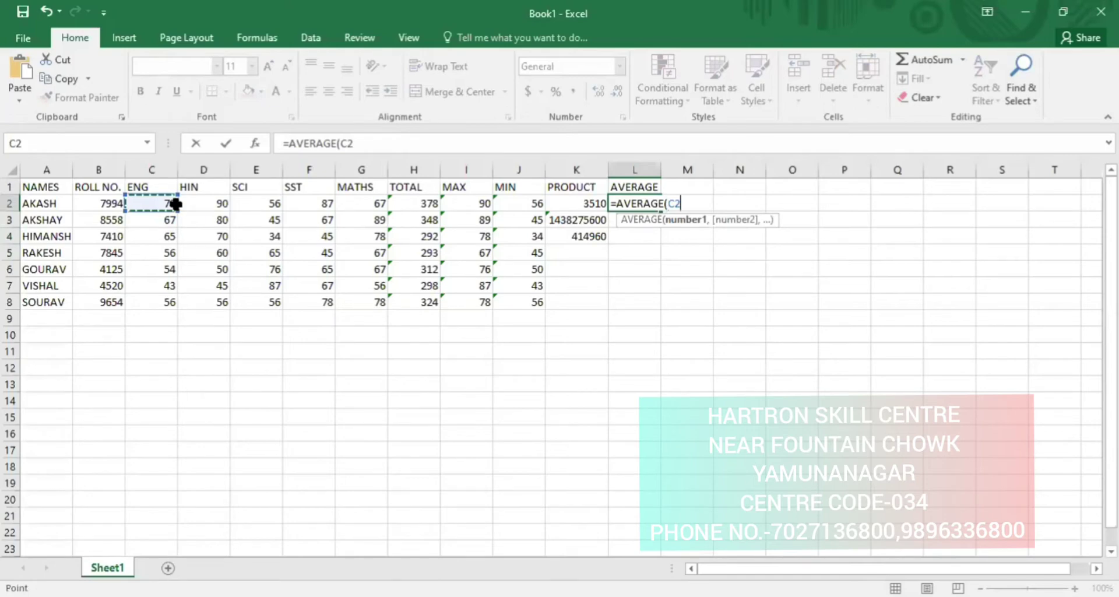
left_click_drag(175, 203, 361, 205)
type(")")
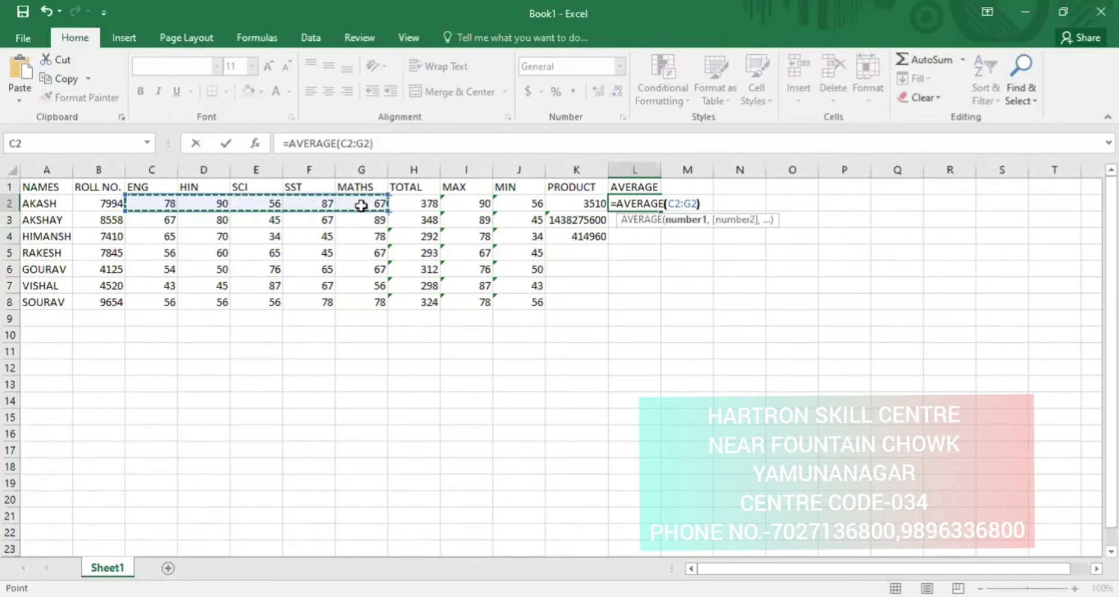
key("Return")
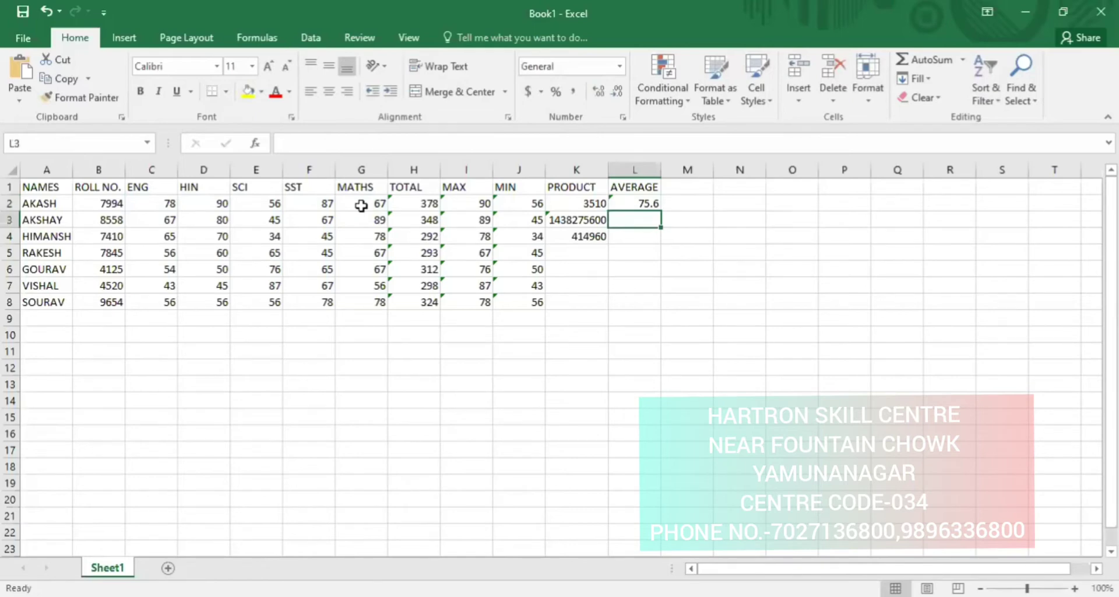
left_click(649, 202)
Fill the L2 average formula down through L8
mouse_move(665, 218)
left_mouse_down()
mouse_move(645, 203)
mouse_move(663, 293)
left_mouse_up()
left_click(645, 204)
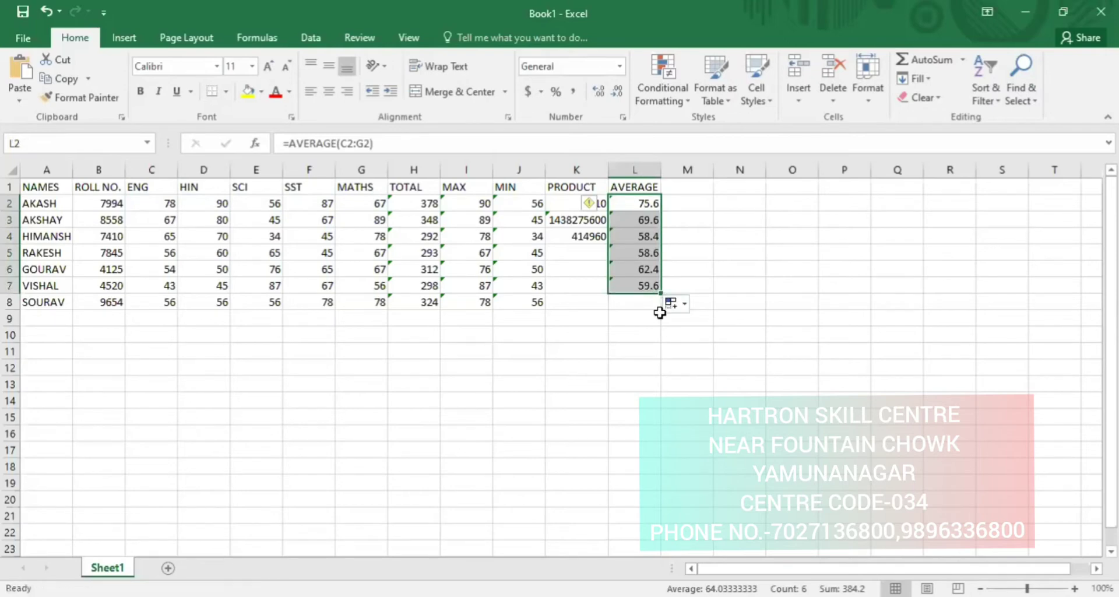
left_click_drag(657, 305, 659, 317)
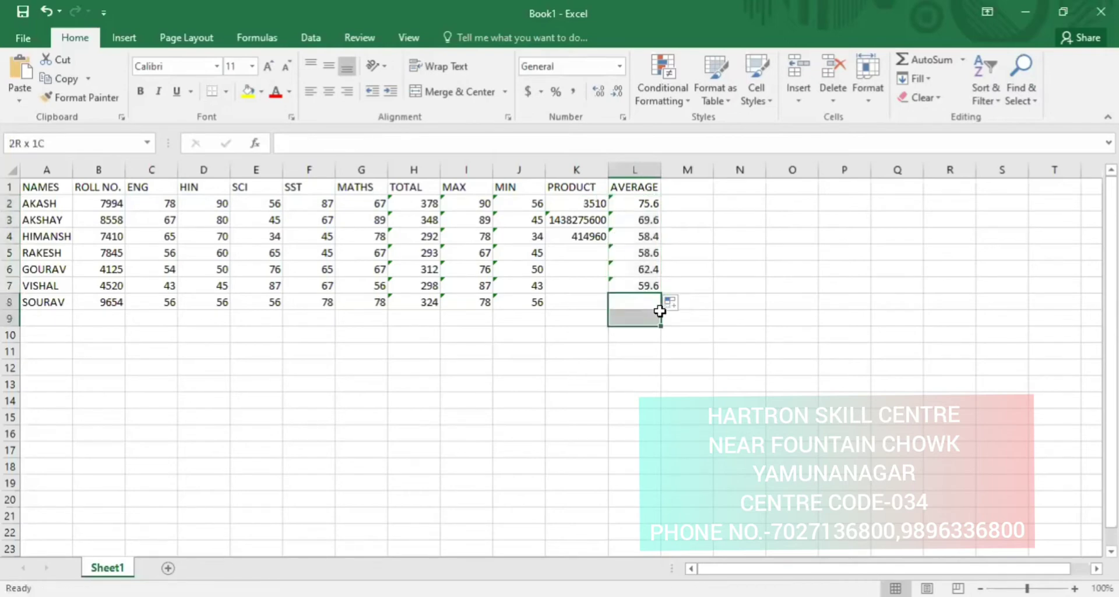
left_click(647, 283)
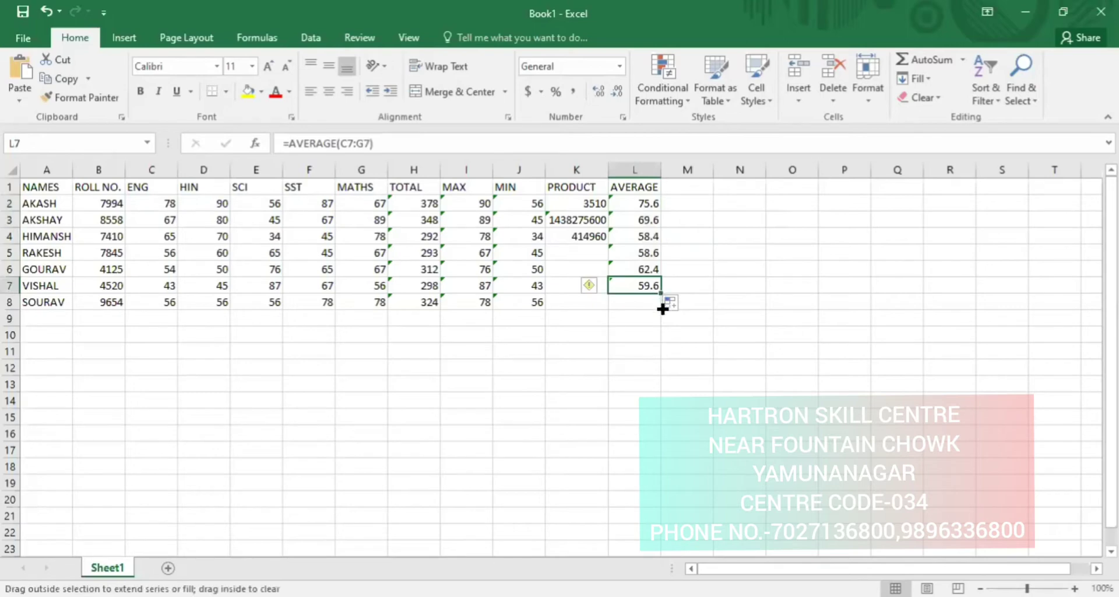
left_click_drag(662, 309, 662, 306)
left_click(629, 349)
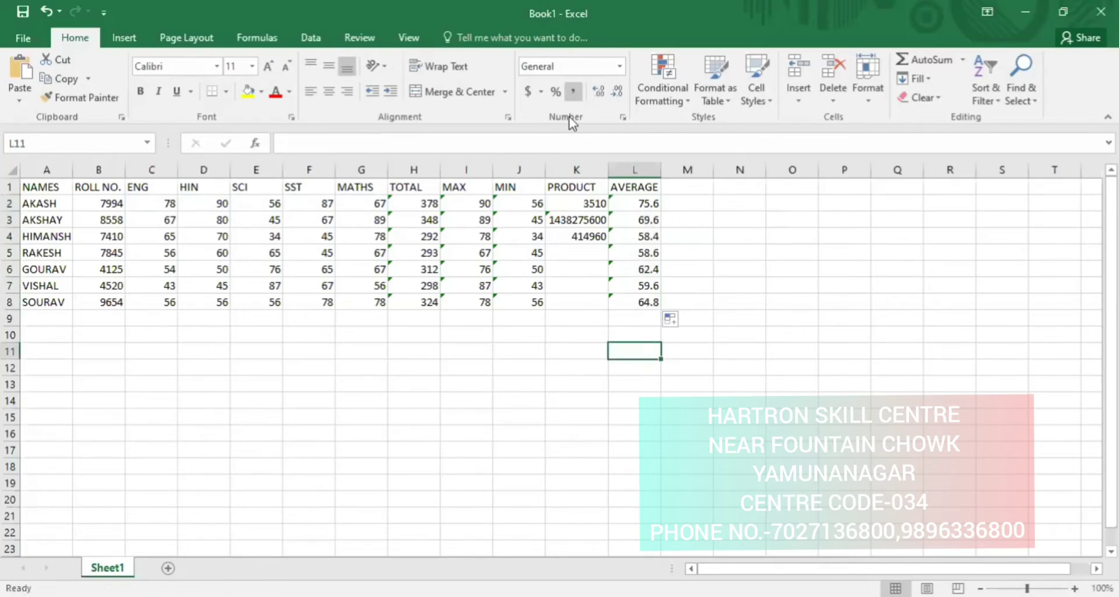
Step through the AVERAGE and PRODUCT formulas to check them, then select E8
left_click(626, 284)
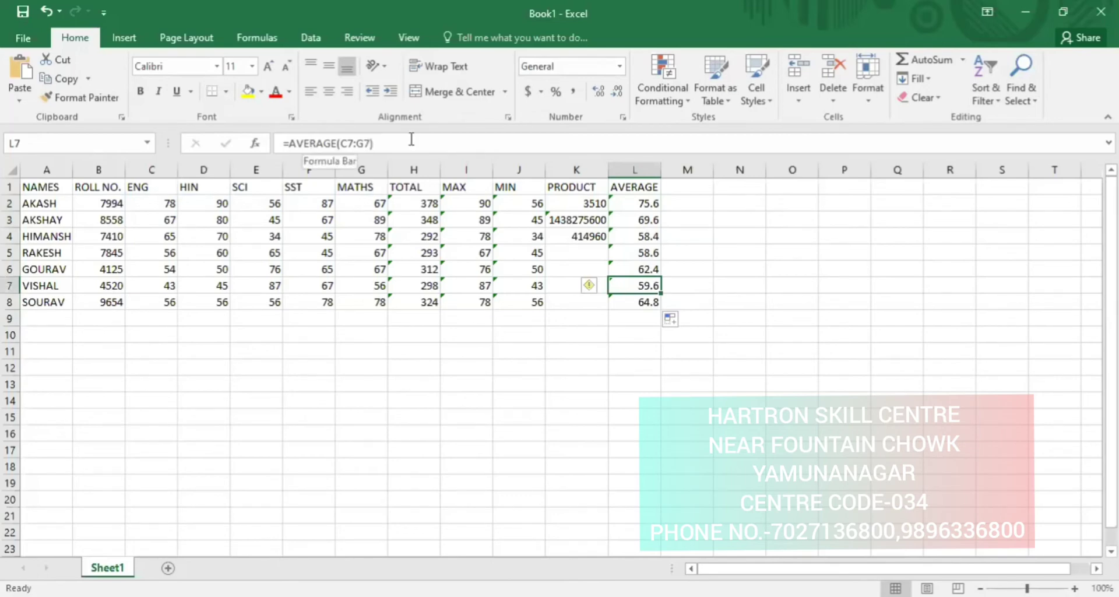
key("Up")
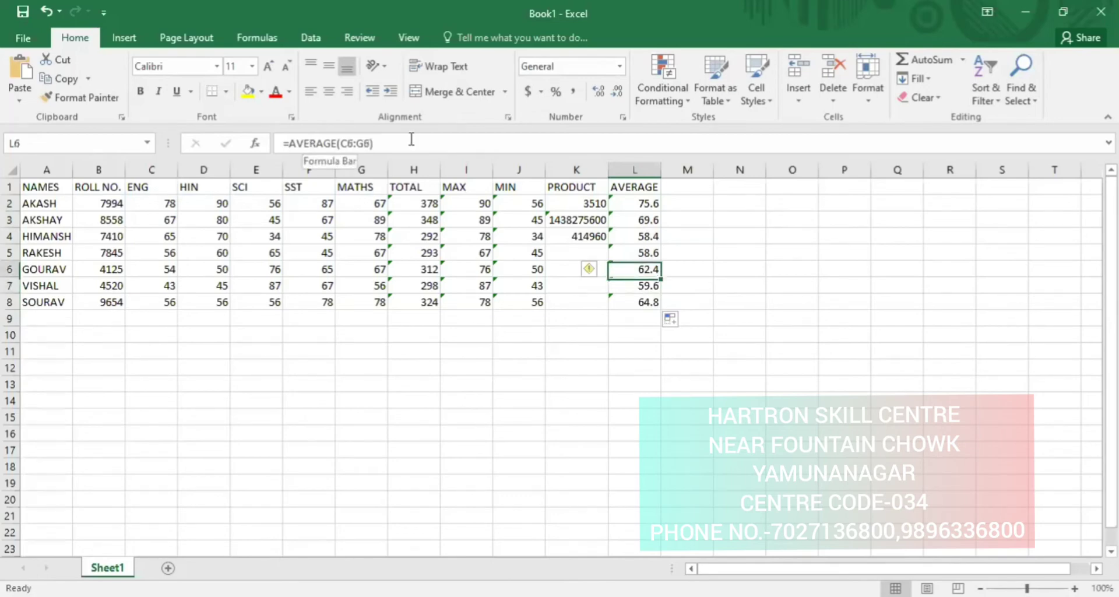
key("Up")
key("Up")
key("Up")
key("Up")
key("Down")
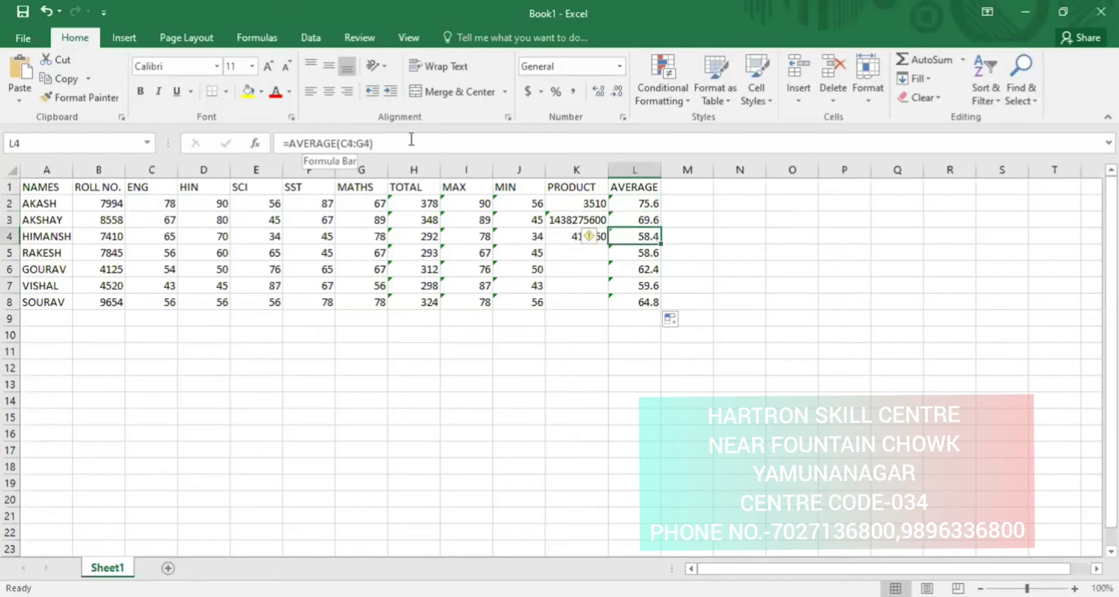
key("Down")
key("Down")
key("Down")
key("Down")
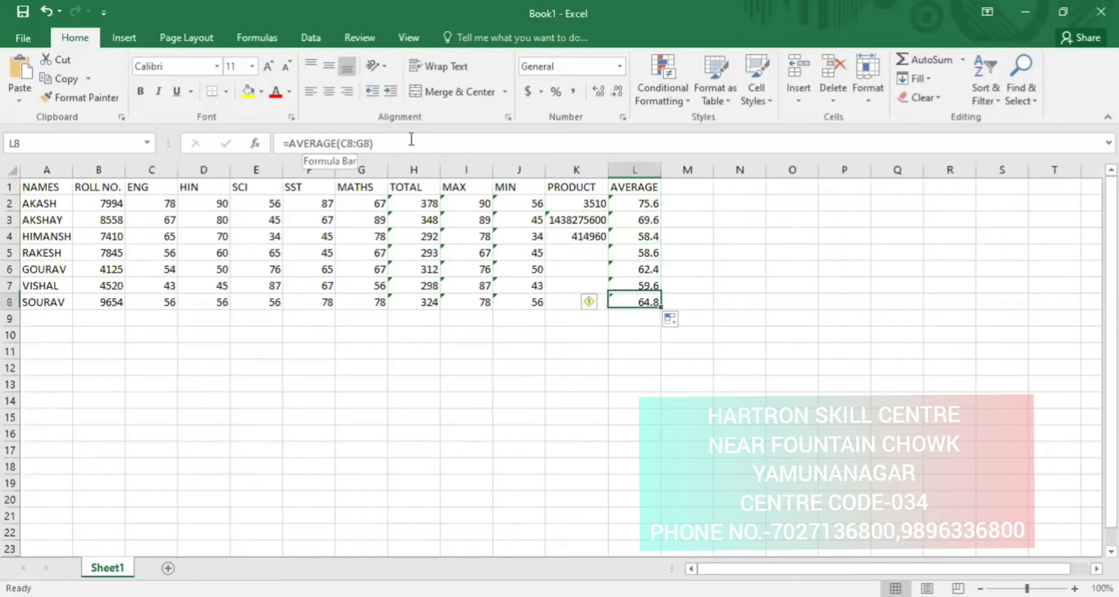
key("Down")
key("Left")
key("Up")
key("Up")
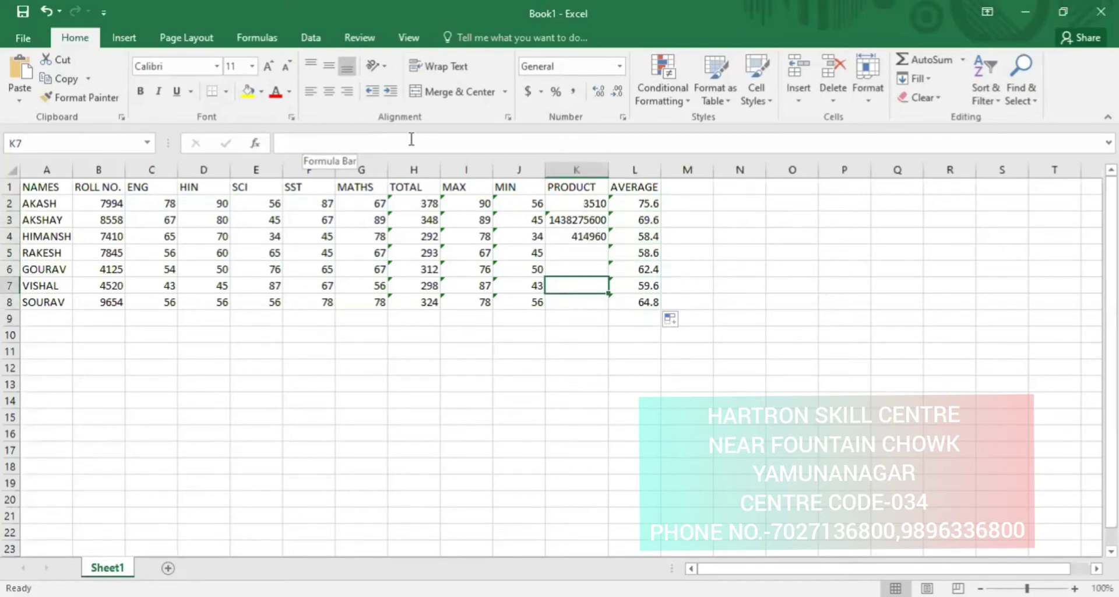
key("Up")
key("Up")
key("Up")
key("Up")
key("Down")
key("Down")
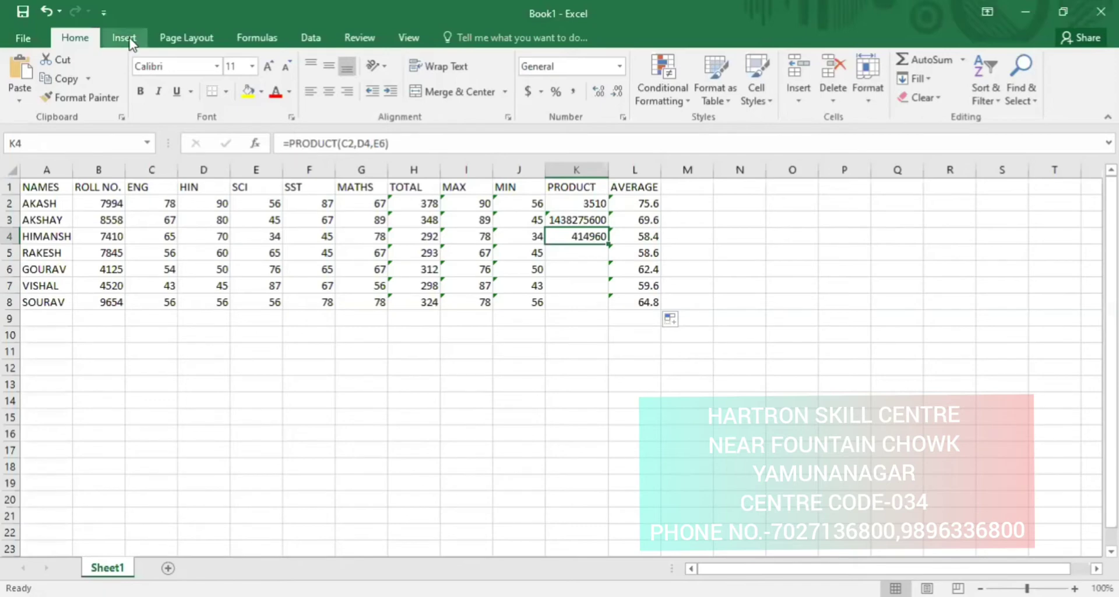
scroll(22, 76, "down", 1)
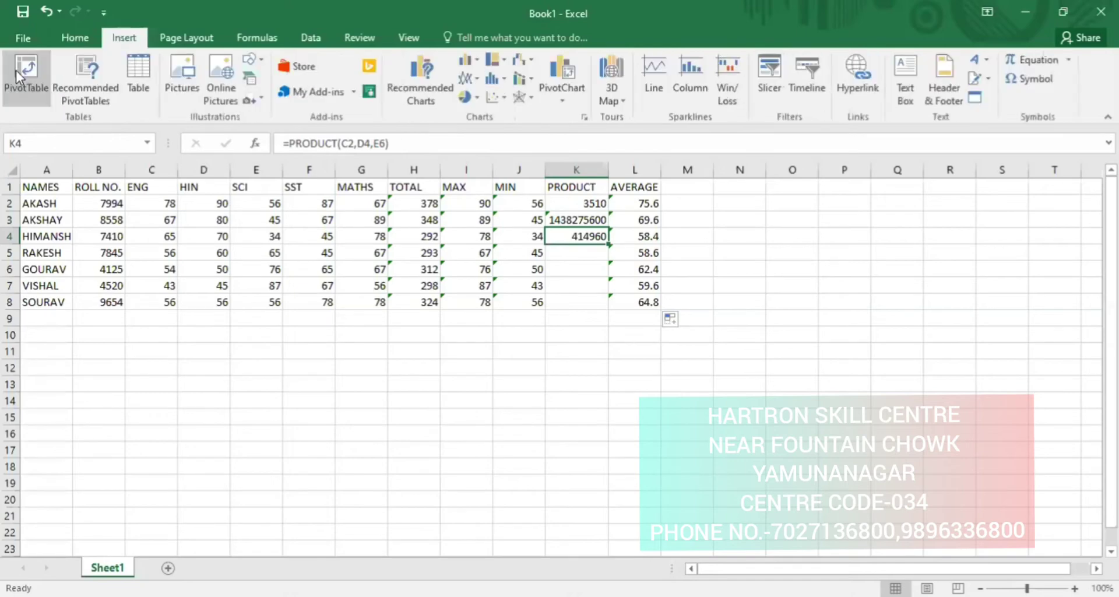
left_click(233, 300)
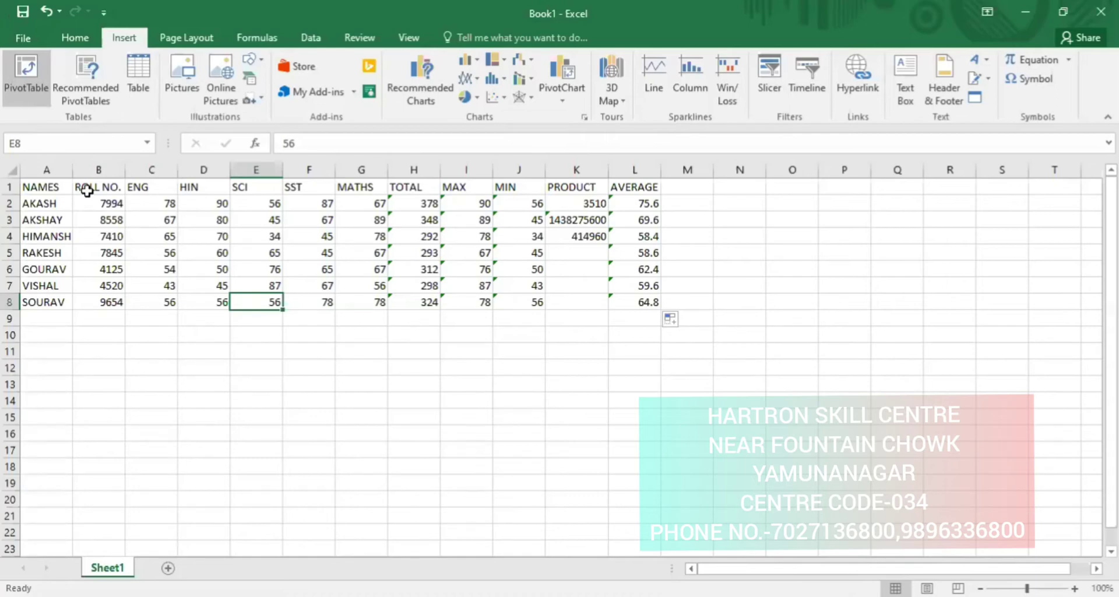
Select the marks table A1:L8 and create a PivotTable on a new worksheet
key("ctrl+Home")
key("shift+Right")
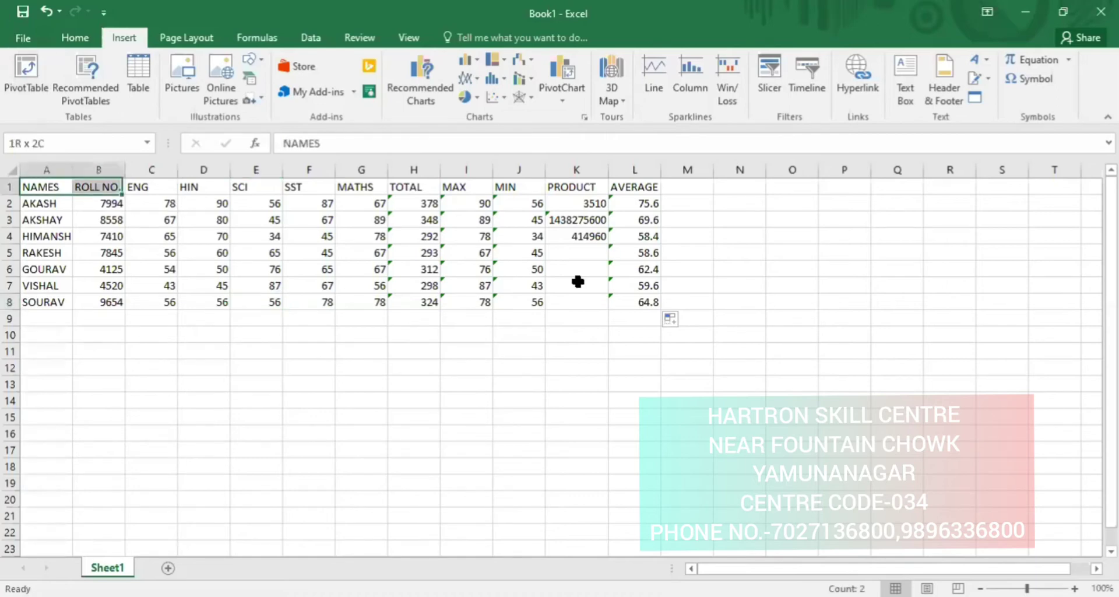
left_click(578, 281, "shift")
key("shift+Down")
key("shift+Right")
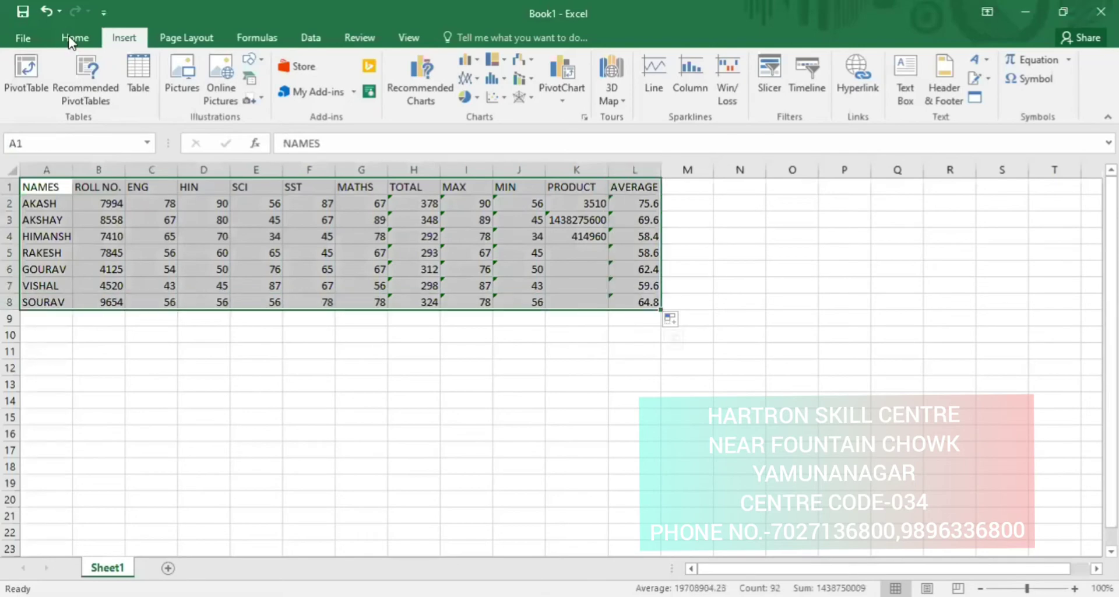
left_click(24, 81)
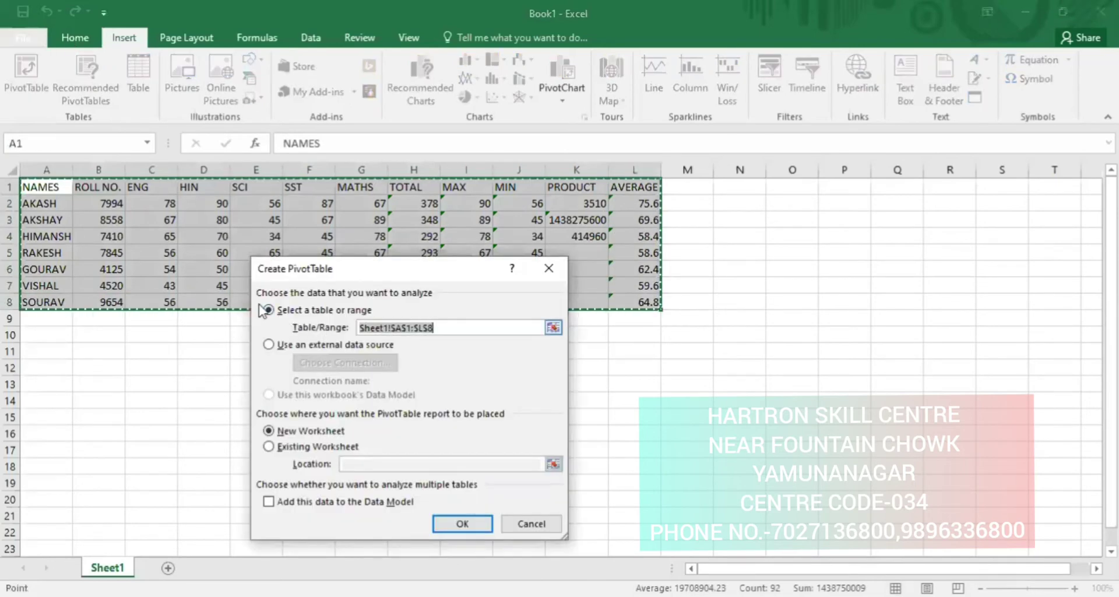
left_click(461, 524)
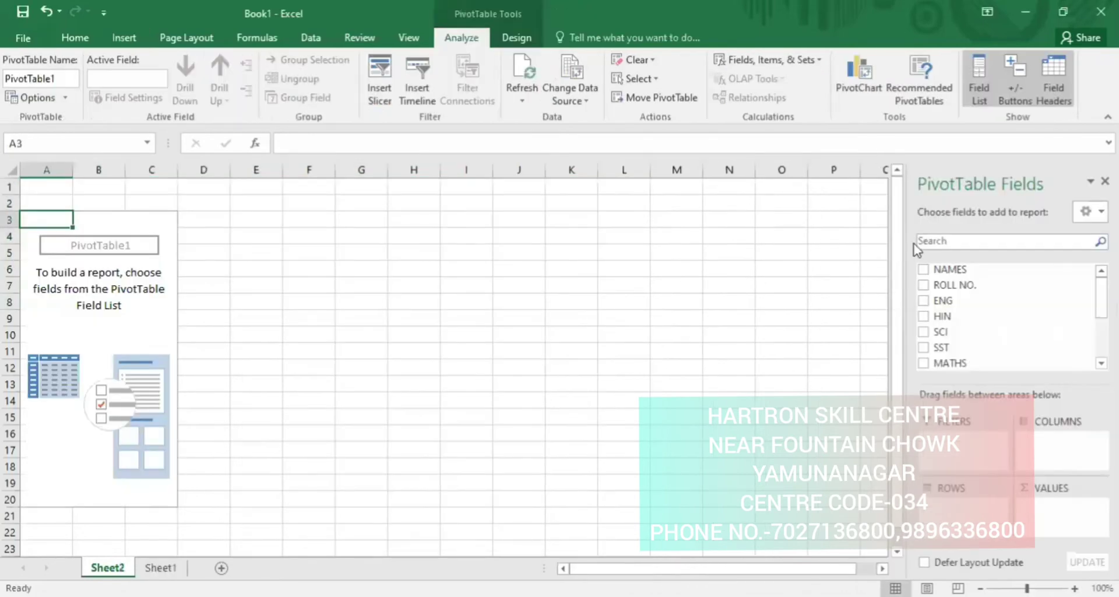
Add the NAMES, ROLL NO., ENG and TOTAL fields to the pivot table
mouse_move(932, 269)
left_mouse_down()
mouse_move(93, 280)
mouse_move(117, 438)
left_mouse_up()
left_click(923, 271)
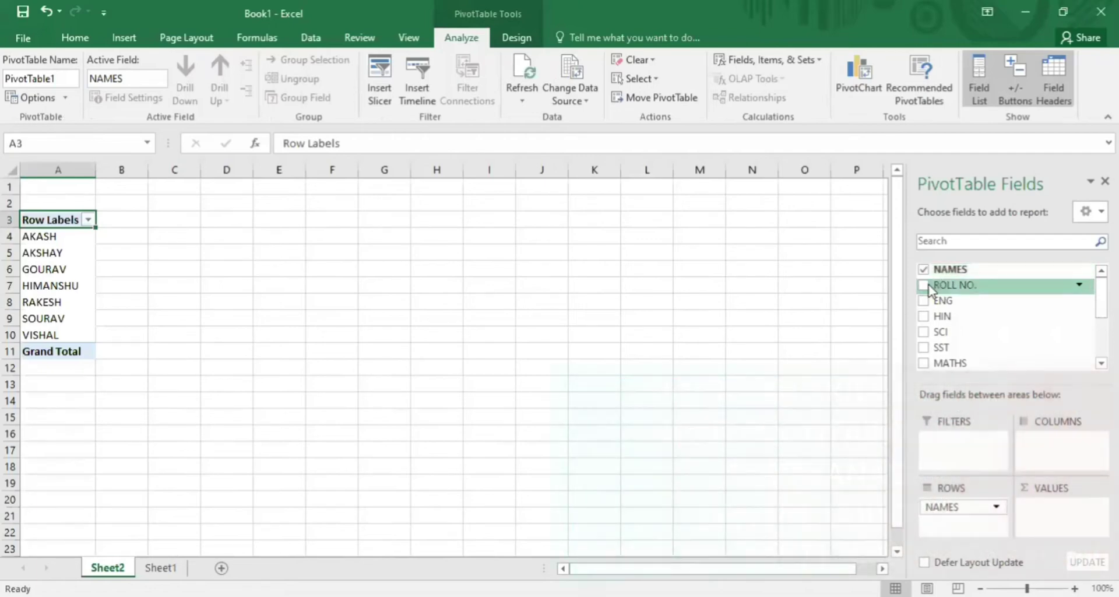
left_click(923, 285)
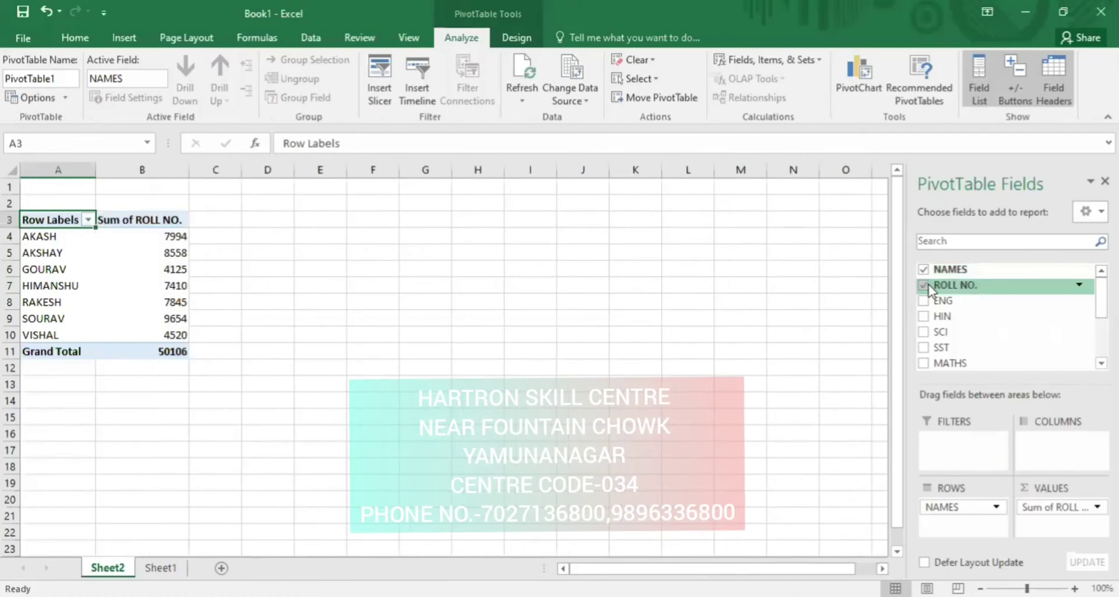
left_click(923, 302)
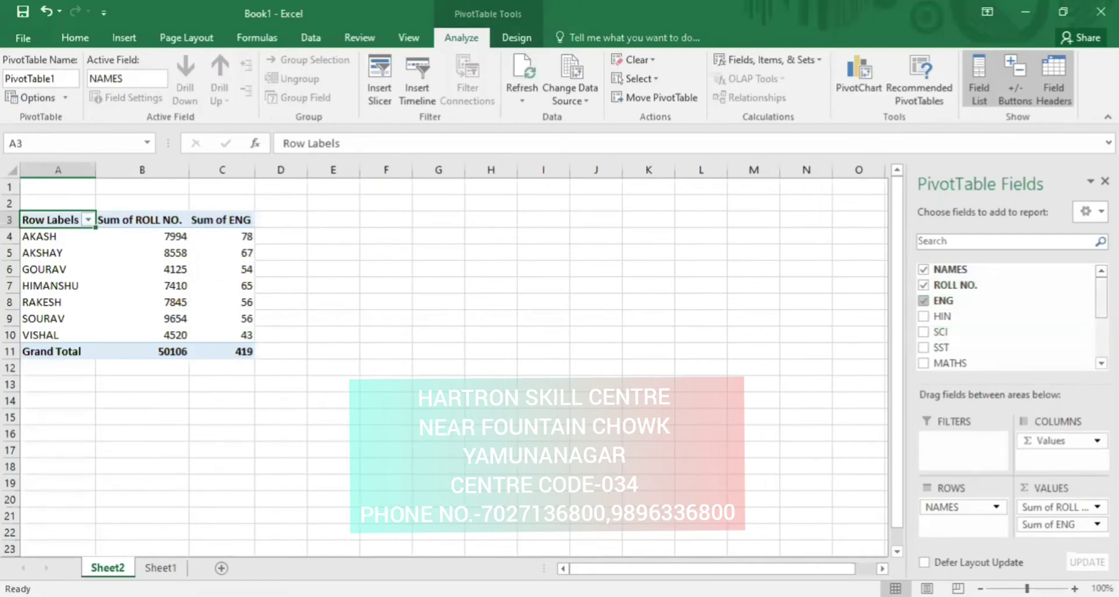
scroll(1006, 315, "down", 1)
scroll(1006, 315, "down", 1)
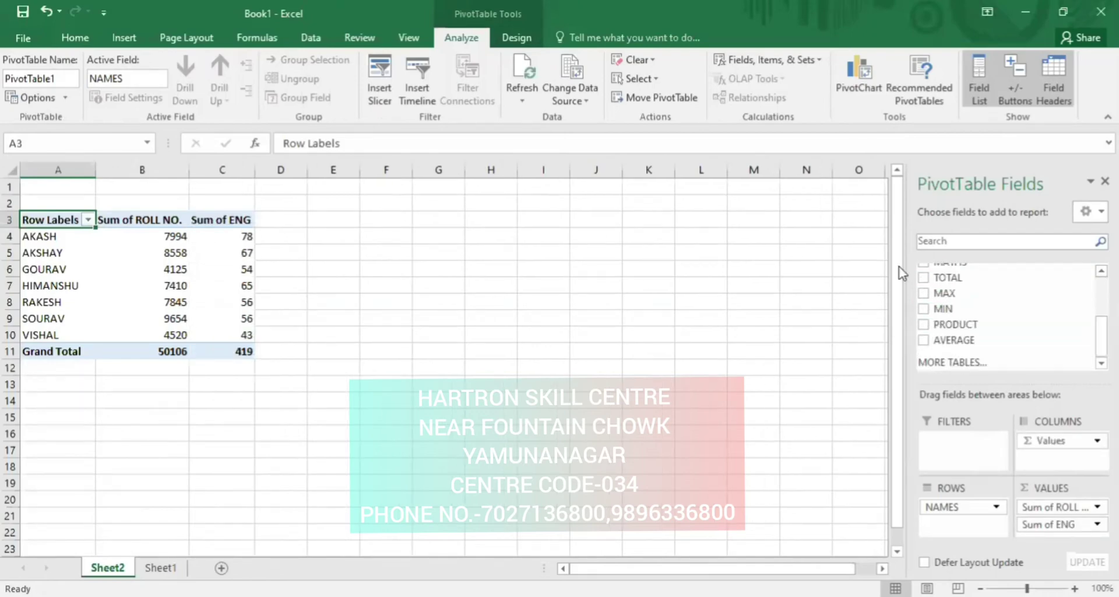
left_click(923, 277)
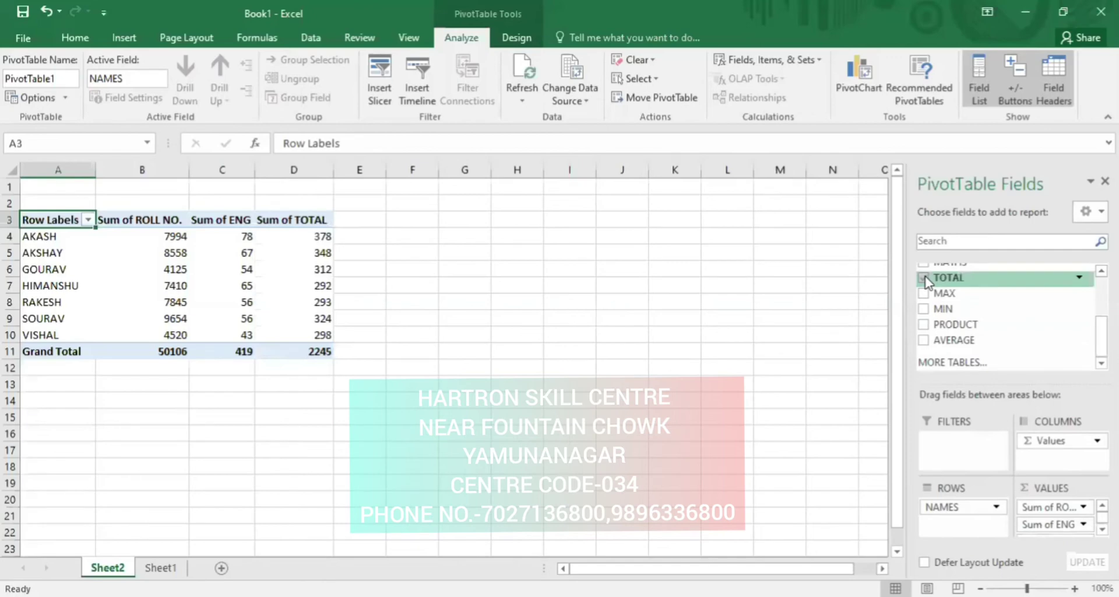
scroll(932, 279, "up", 1)
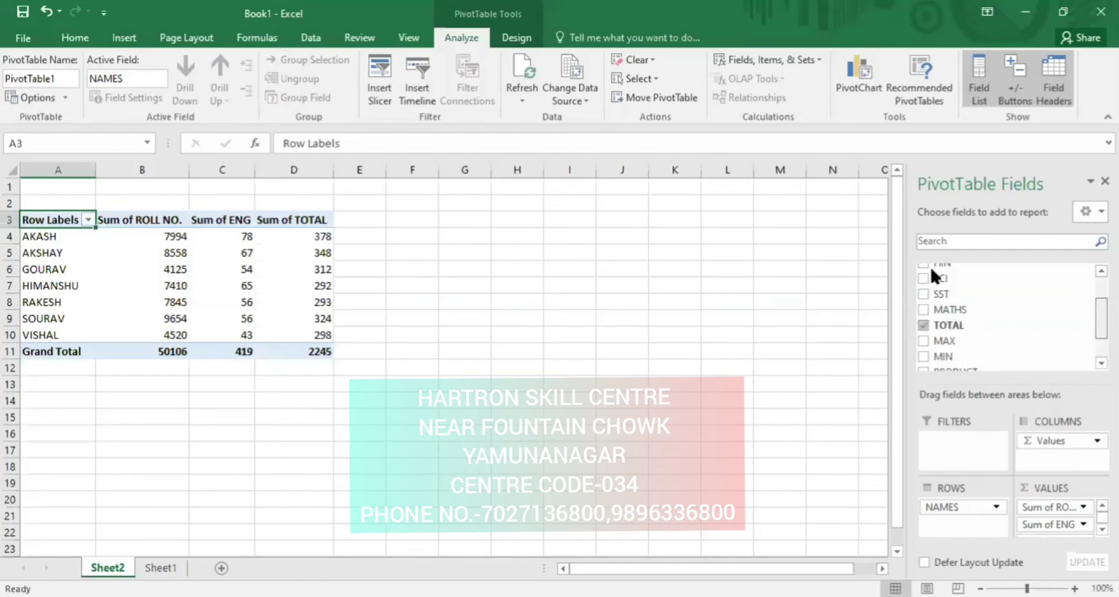
scroll(929, 287, "up", 2)
Toggle ROLL NO. off and on, remove ENG, and undo the last change
left_click(923, 285)
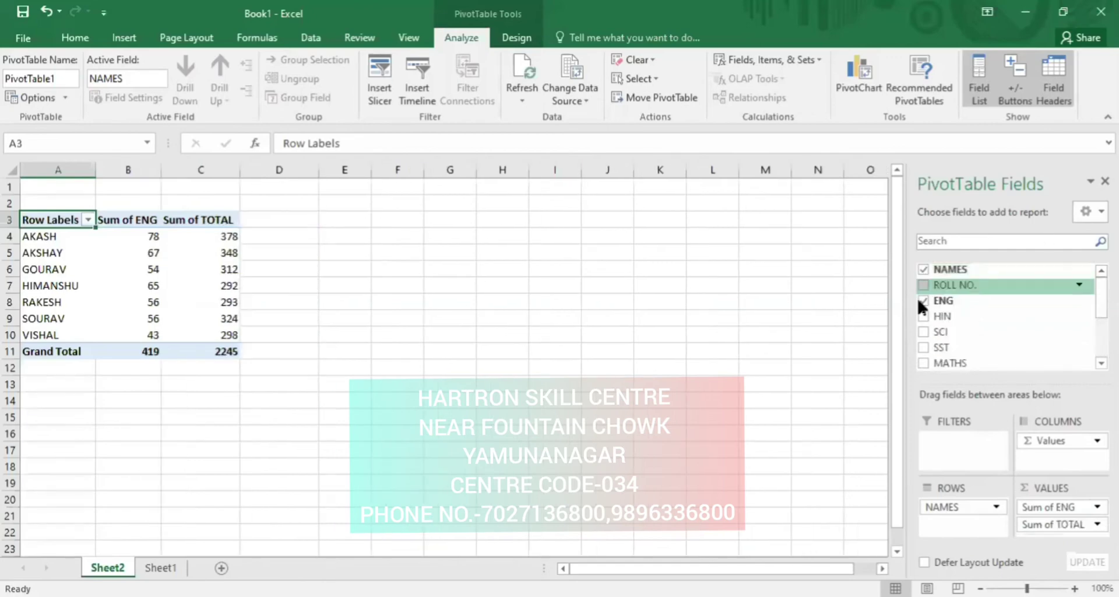
left_click(923, 285)
left_click(923, 300)
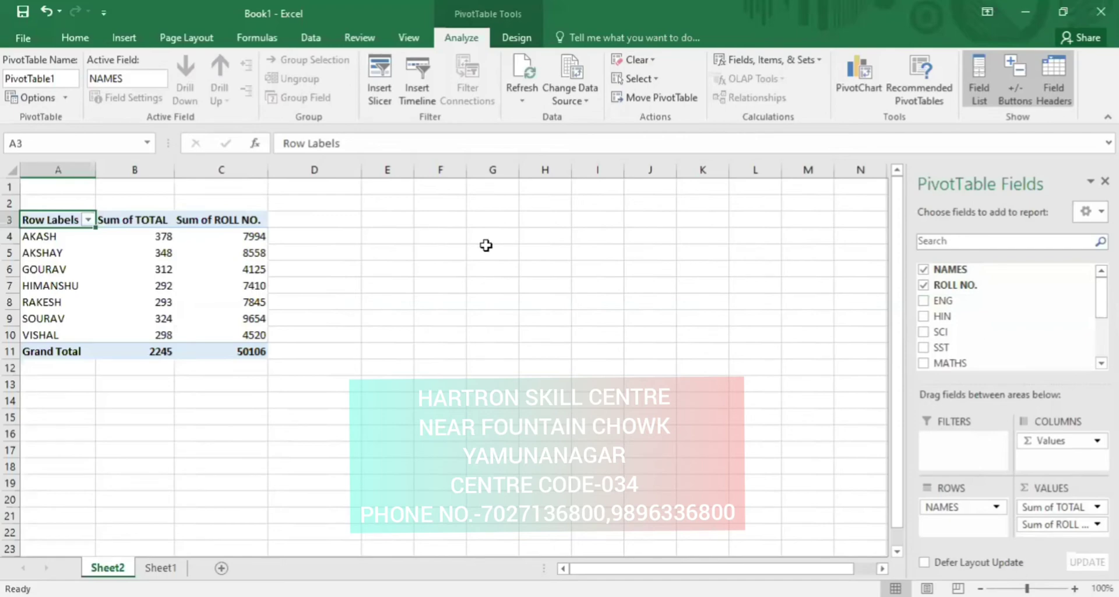
key("ctrl+z")
Undo another pivot change, then turn A1:L8 into an Excel Table with headers
key("ctrl+z")
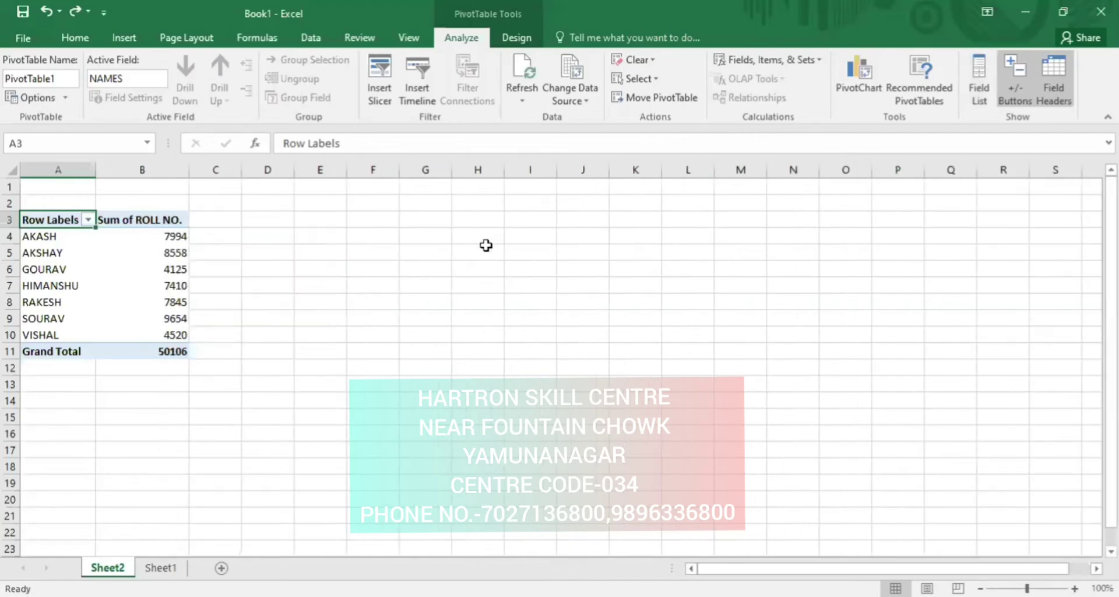
key("ctrl+z")
key("ctrl+z")
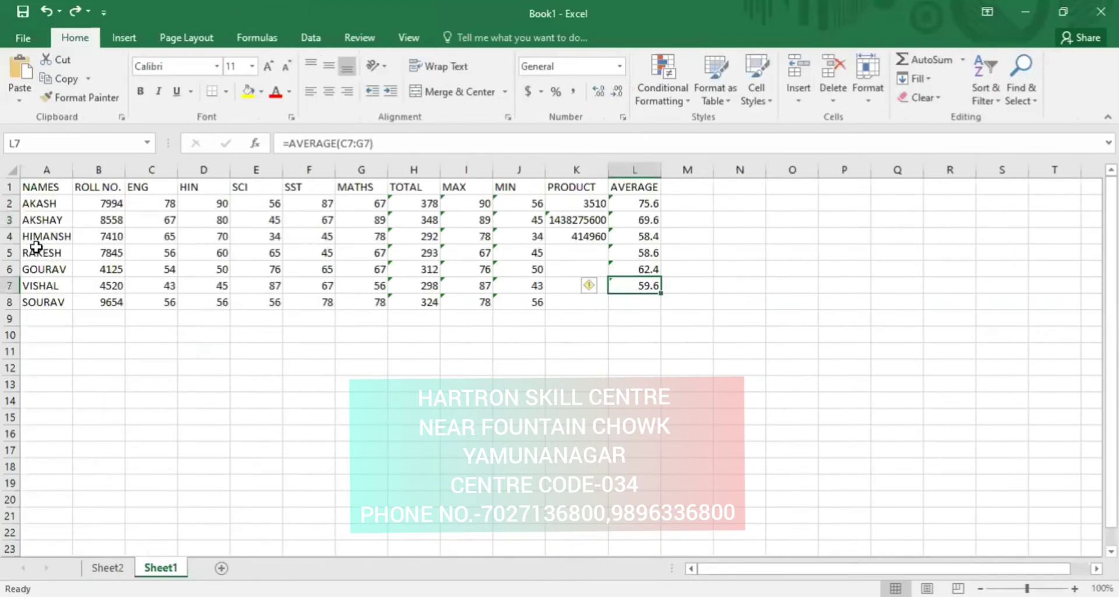
left_click(131, 42)
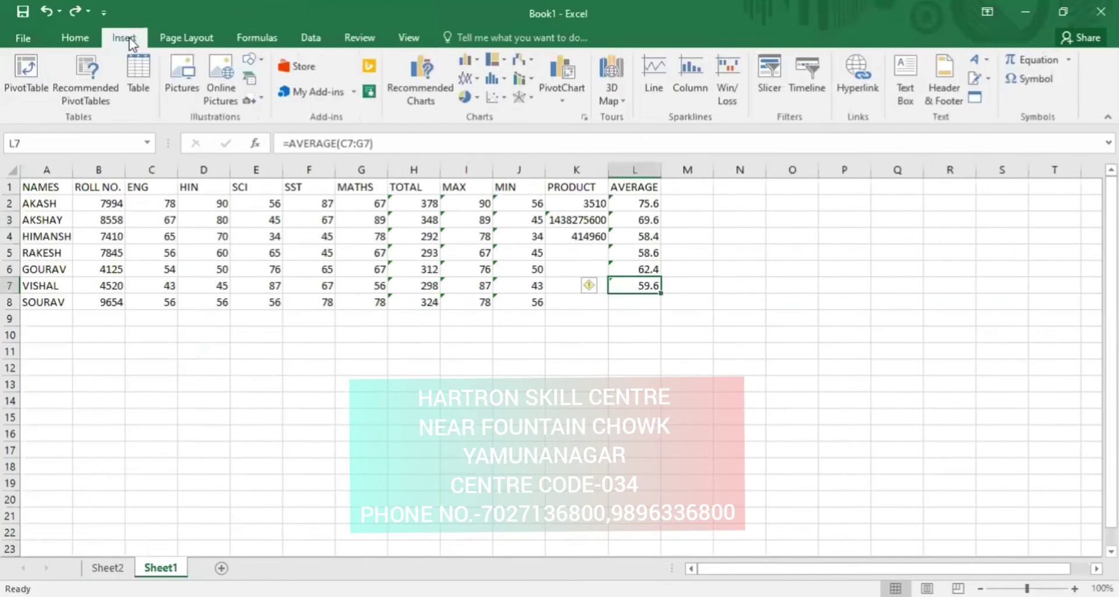
left_click(75, 33)
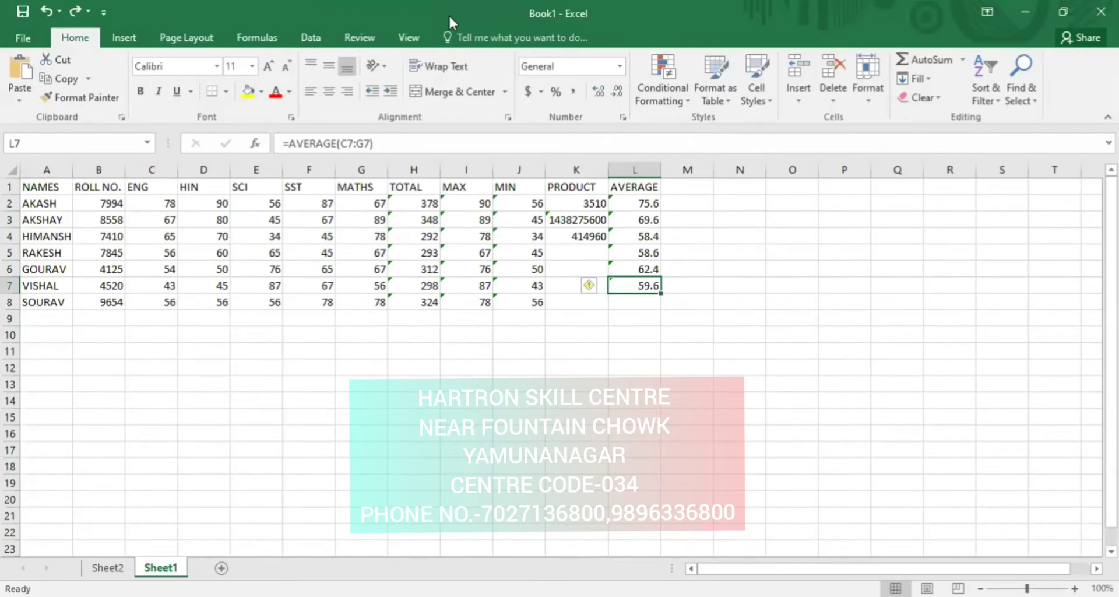
left_click(124, 37)
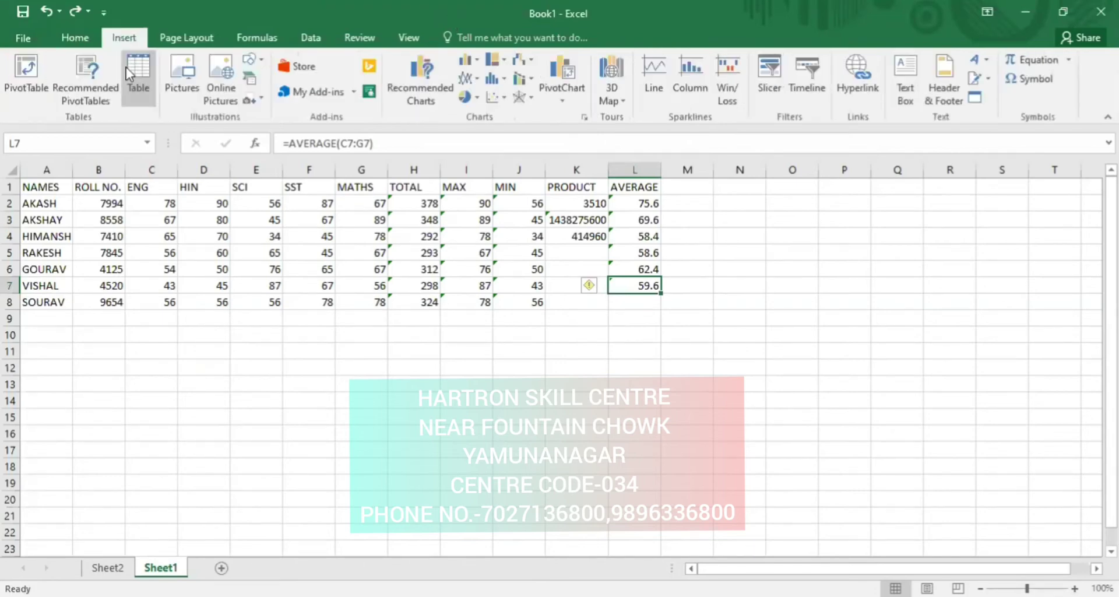
left_click(125, 67)
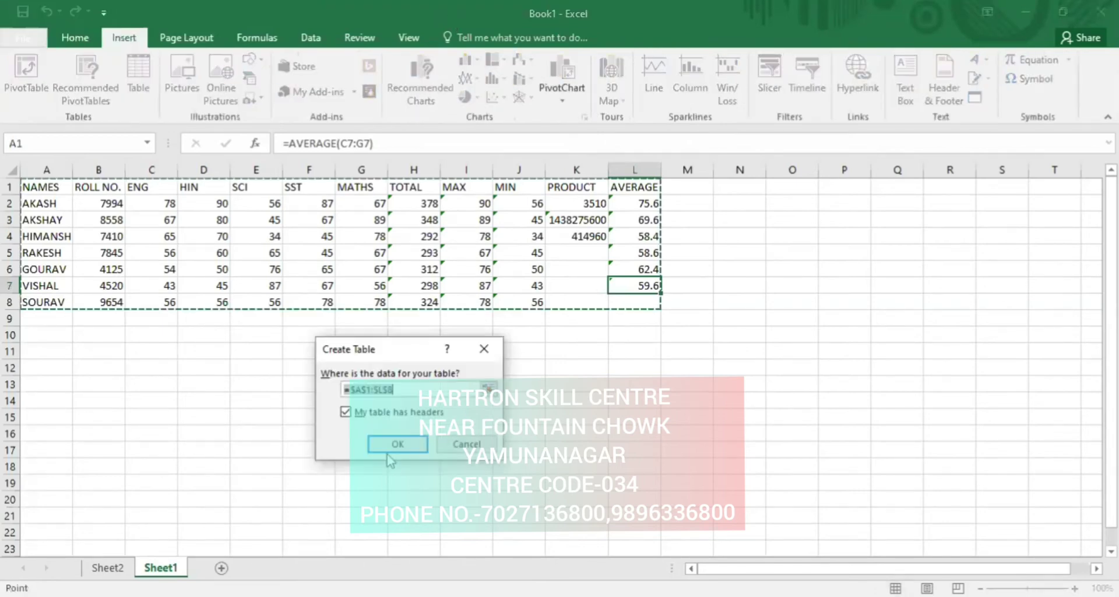
left_click(396, 448)
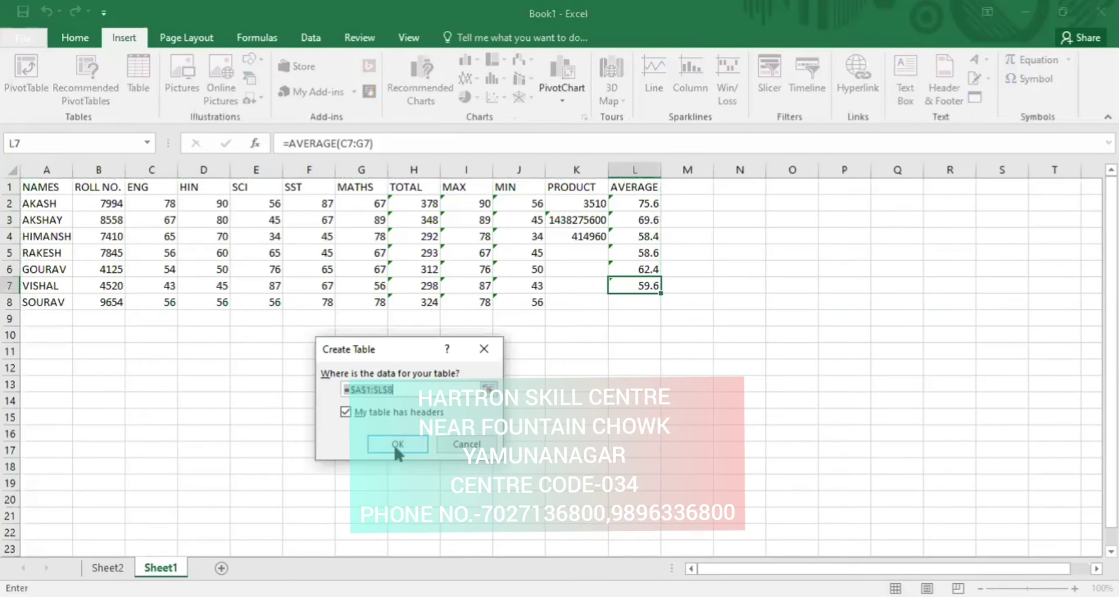
left_click(877, 92)
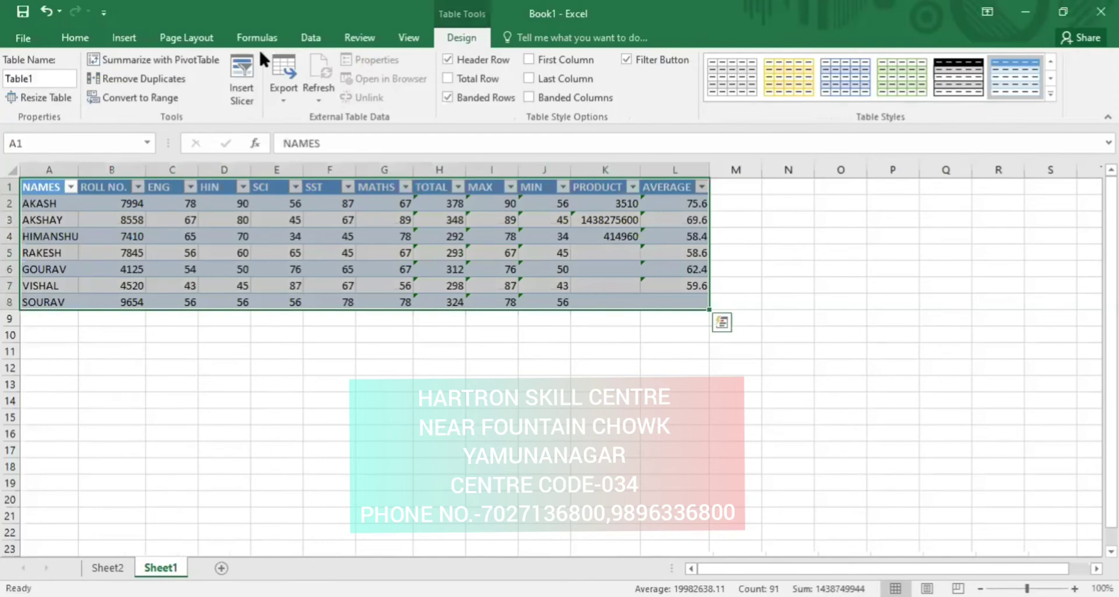
Insert picture 24070 from the wallpapers folder, move it down, and apply a framed style
left_click(130, 35)
left_click(183, 70)
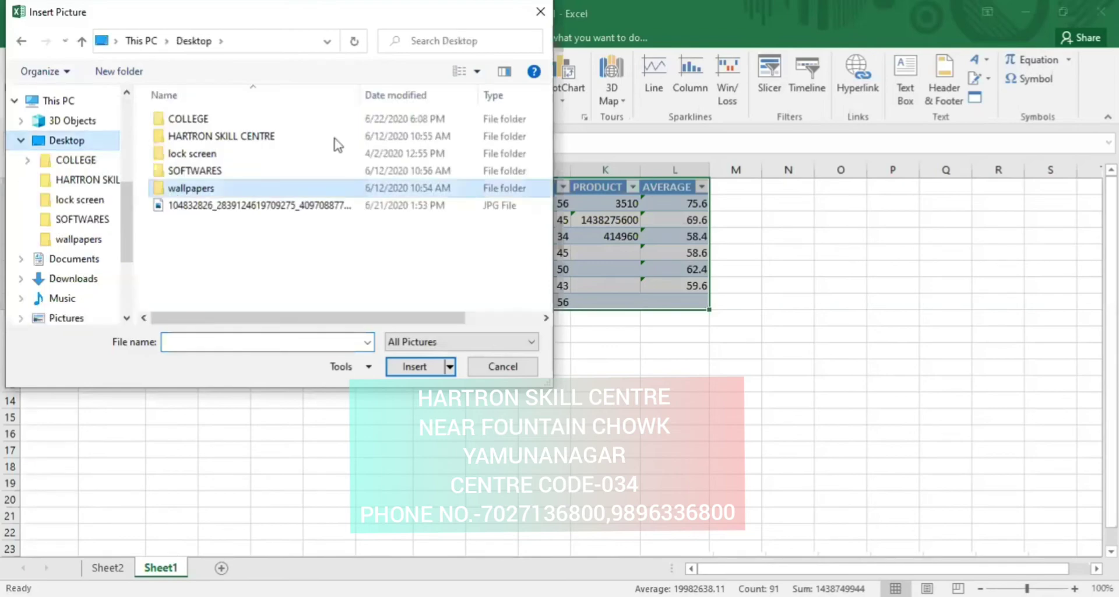
double_click(376, 181)
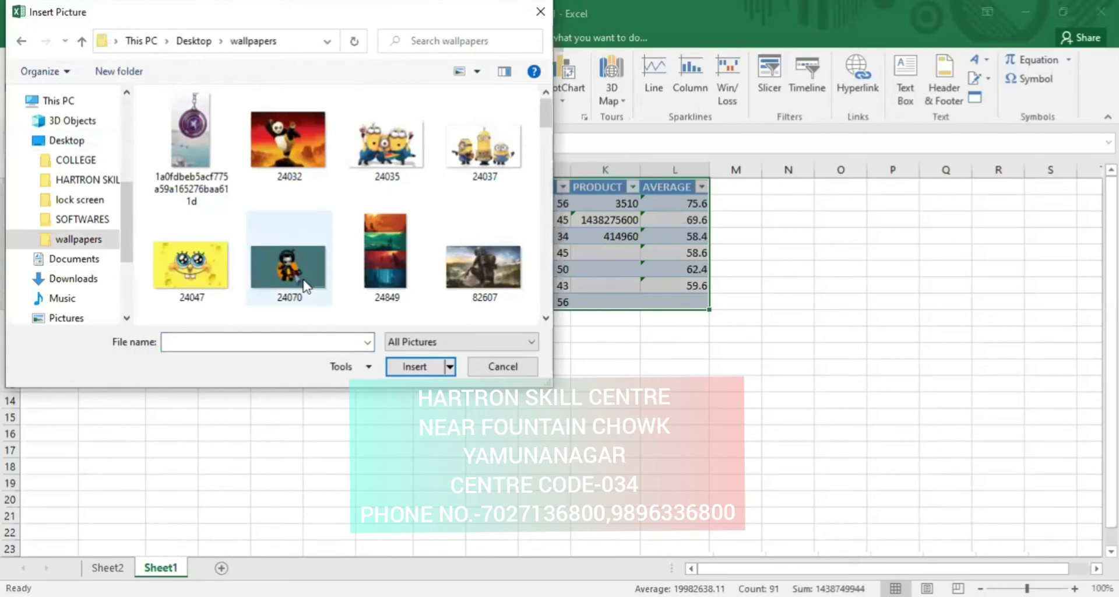
left_click(261, 263)
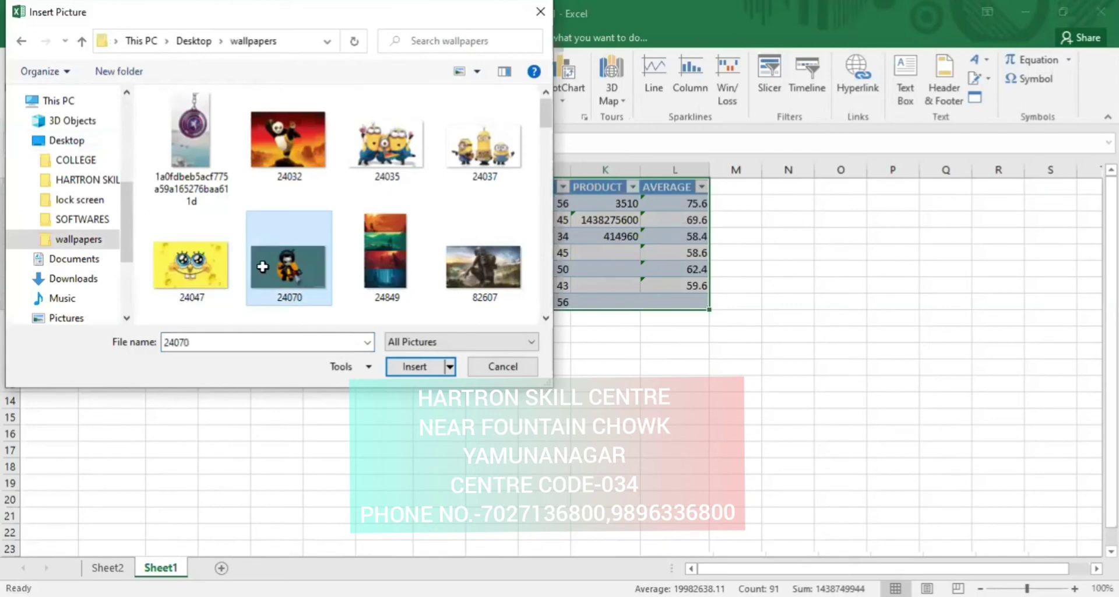
left_click(414, 366)
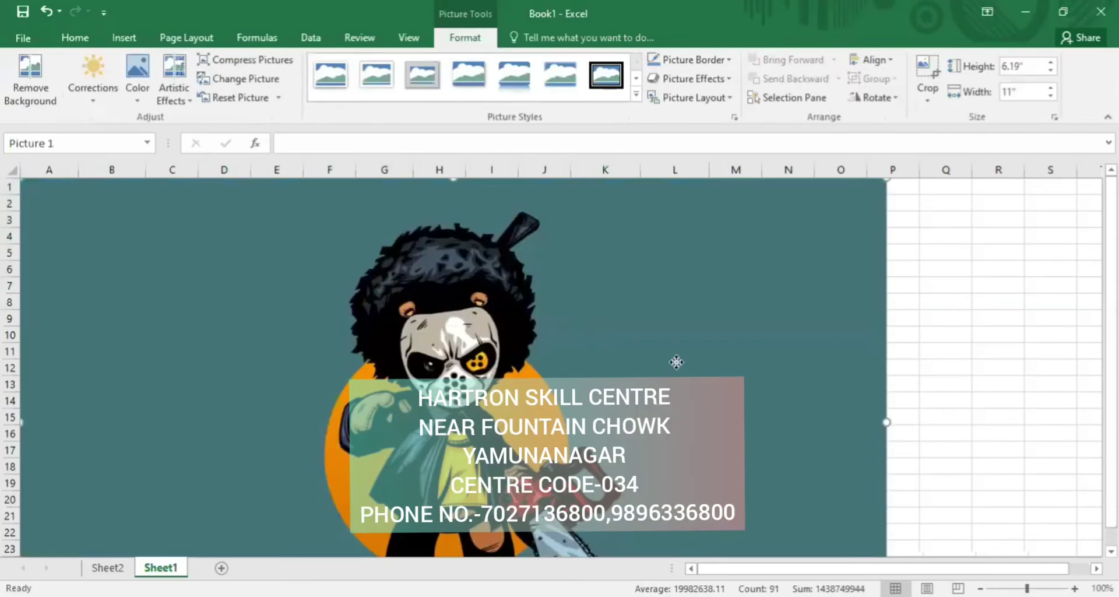
left_click_drag(674, 355, 770, 390)
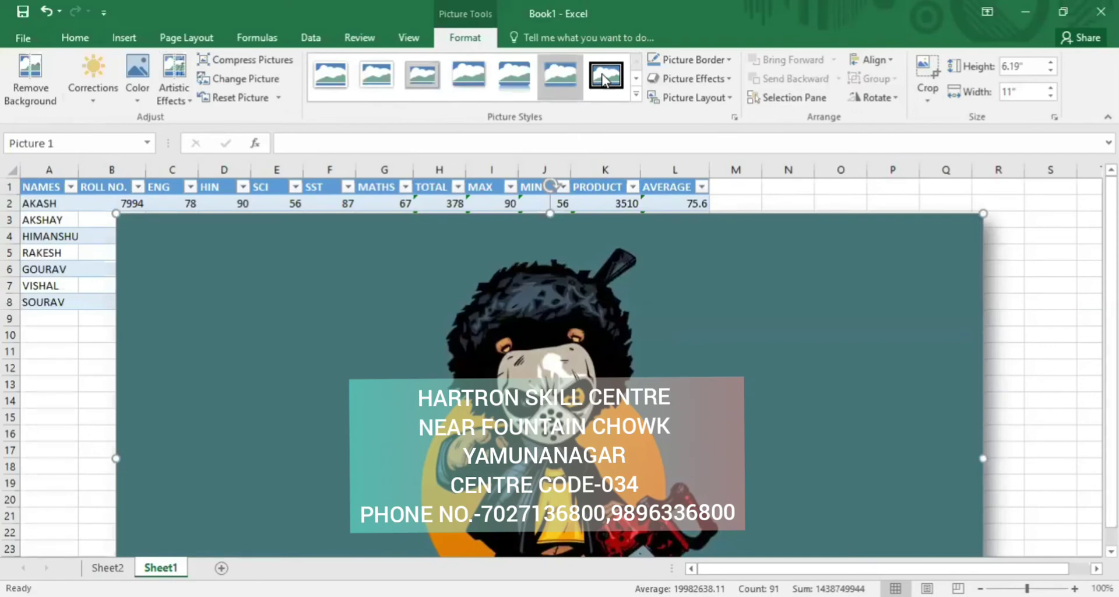
left_click(605, 76)
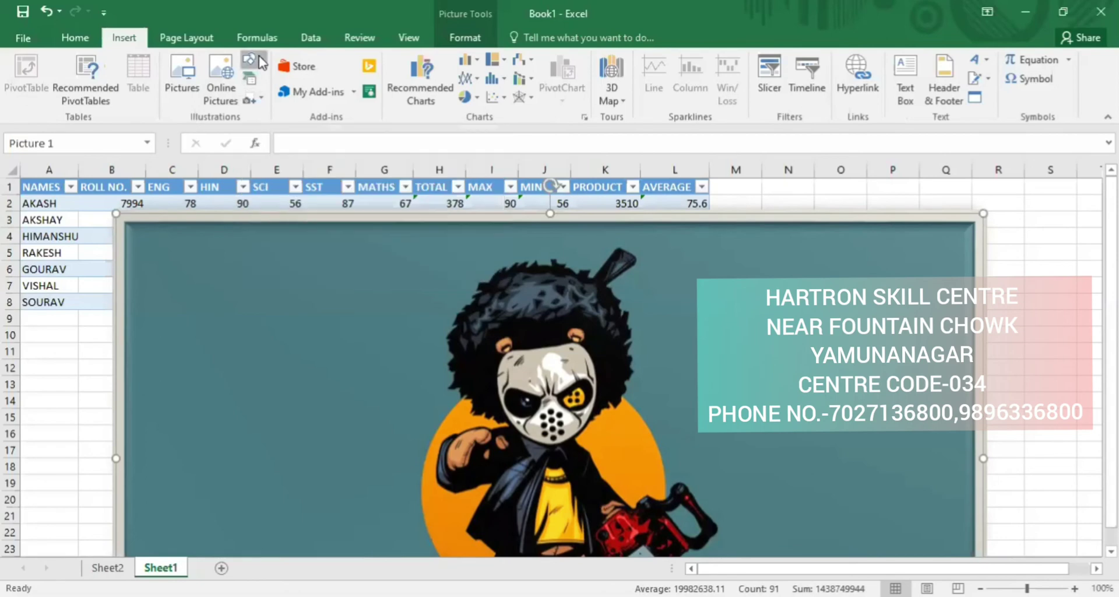
Draw a rectangle over the picture and move it to the upper-left area
left_click(259, 60)
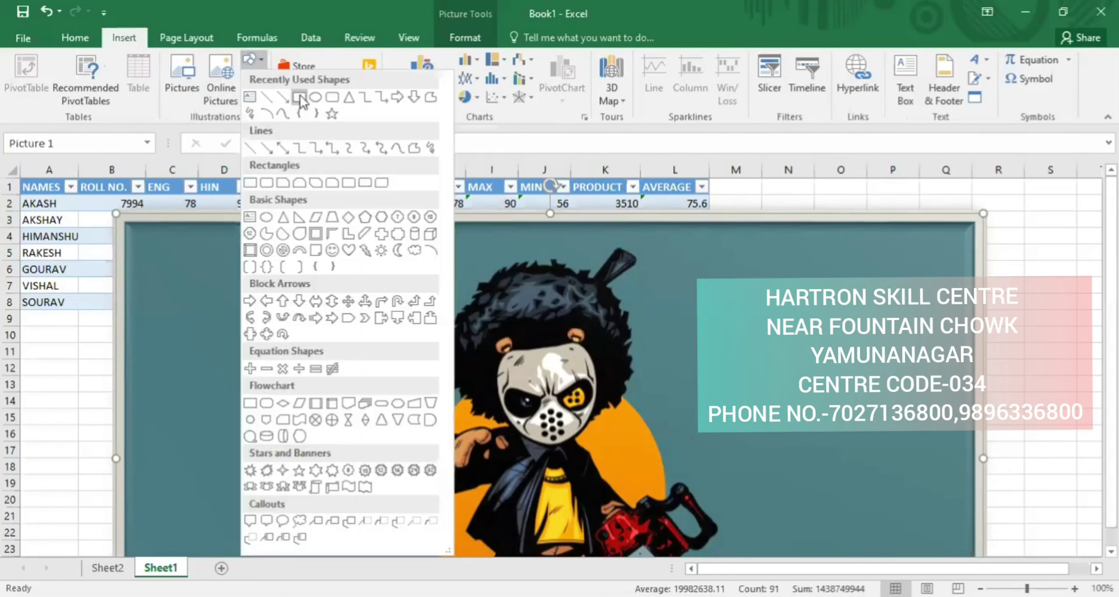
left_click(301, 103)
left_click_drag(264, 276, 455, 369)
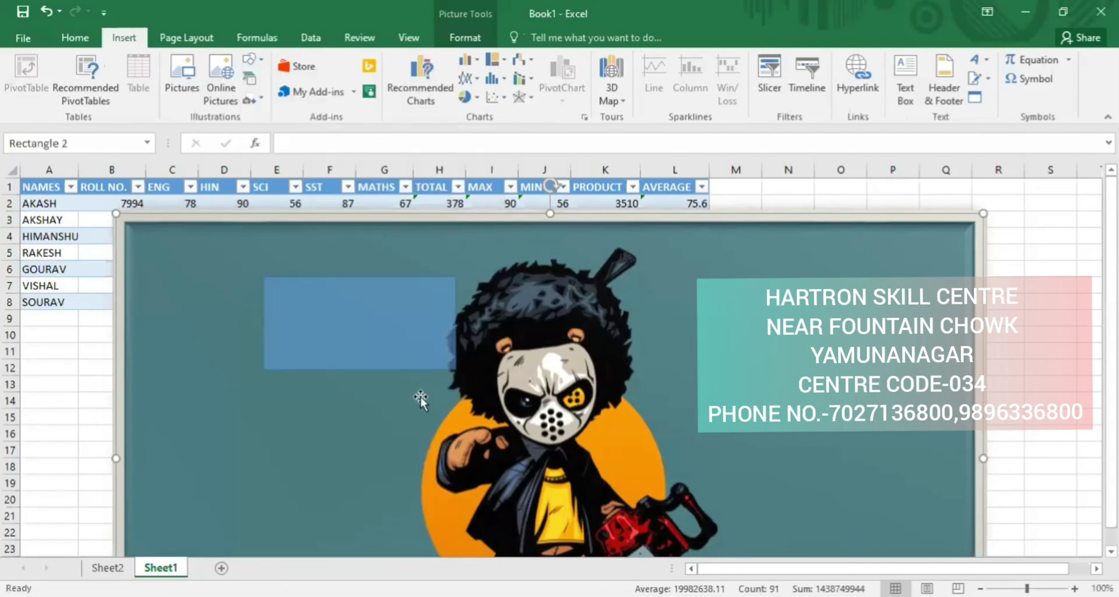
left_click_drag(394, 332, 290, 350)
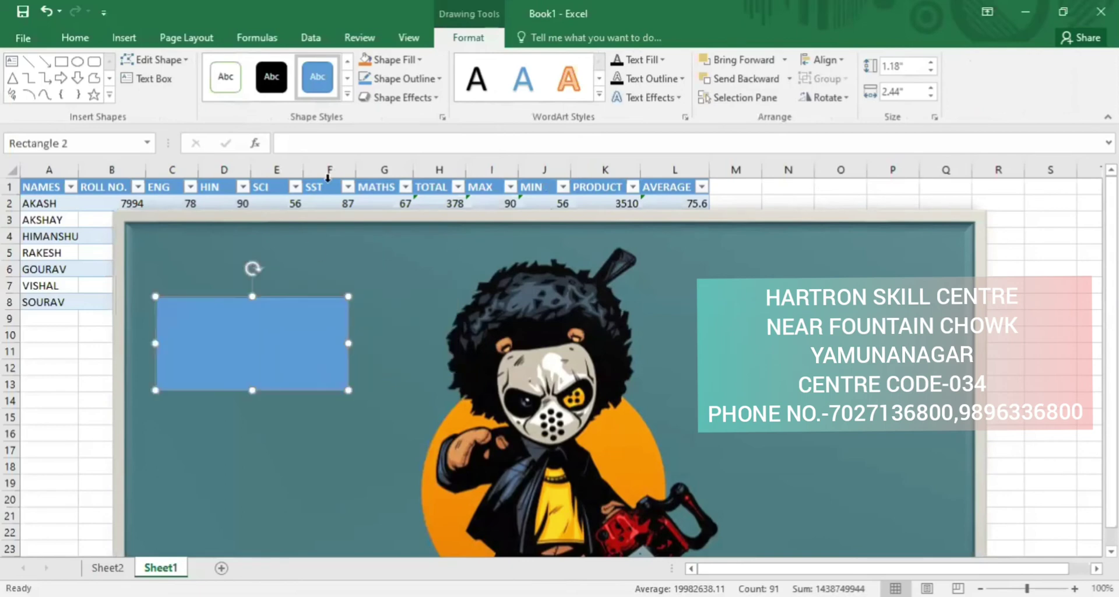
Make the rectangle solid black, type a line of text in it, and move the picture below the table
left_click(262, 82)
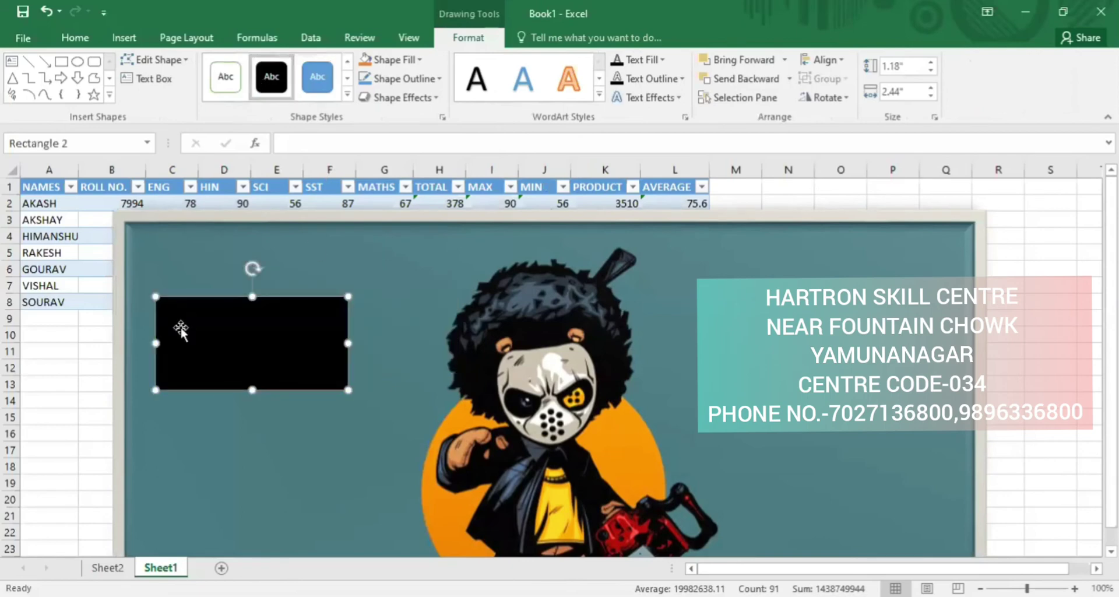
type("CFOOJOPJPO")
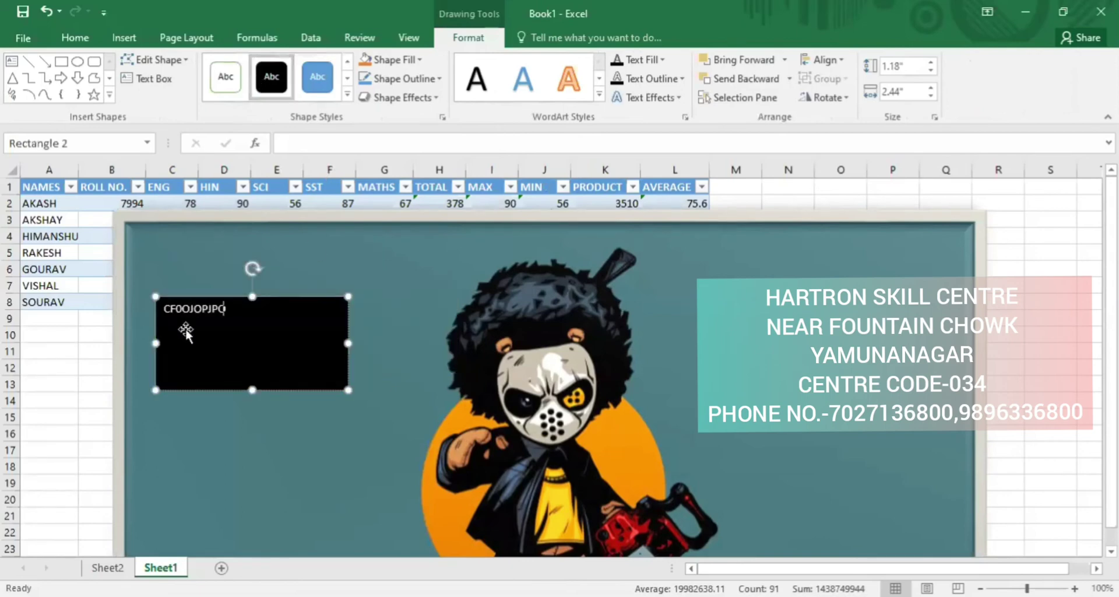
type("JPDJFSPDOFDOSP")
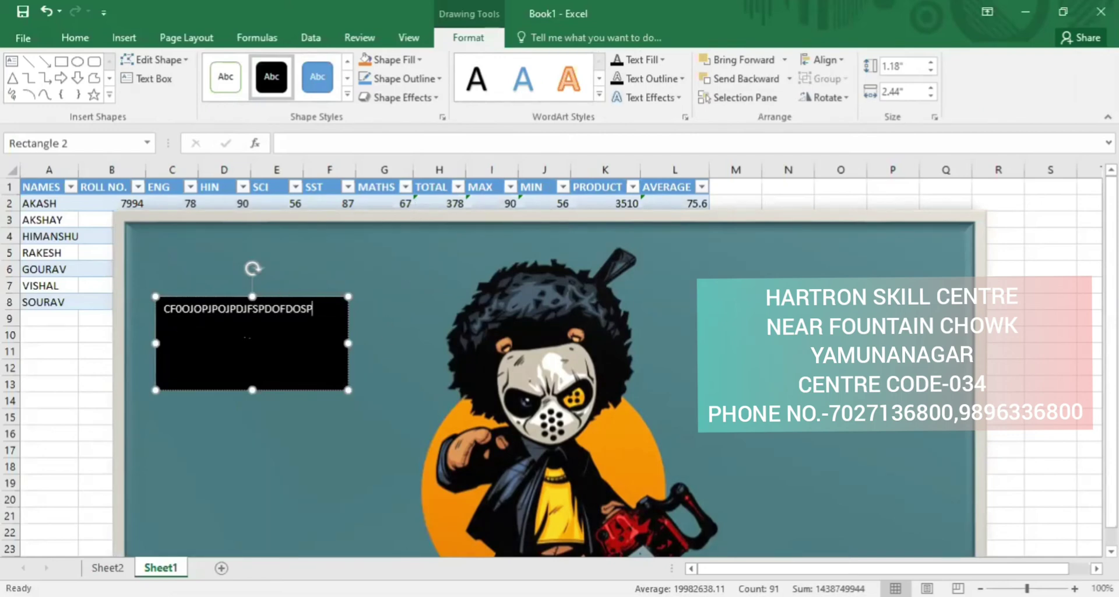
type("HJHKJKJKUB")
left_click(120, 39)
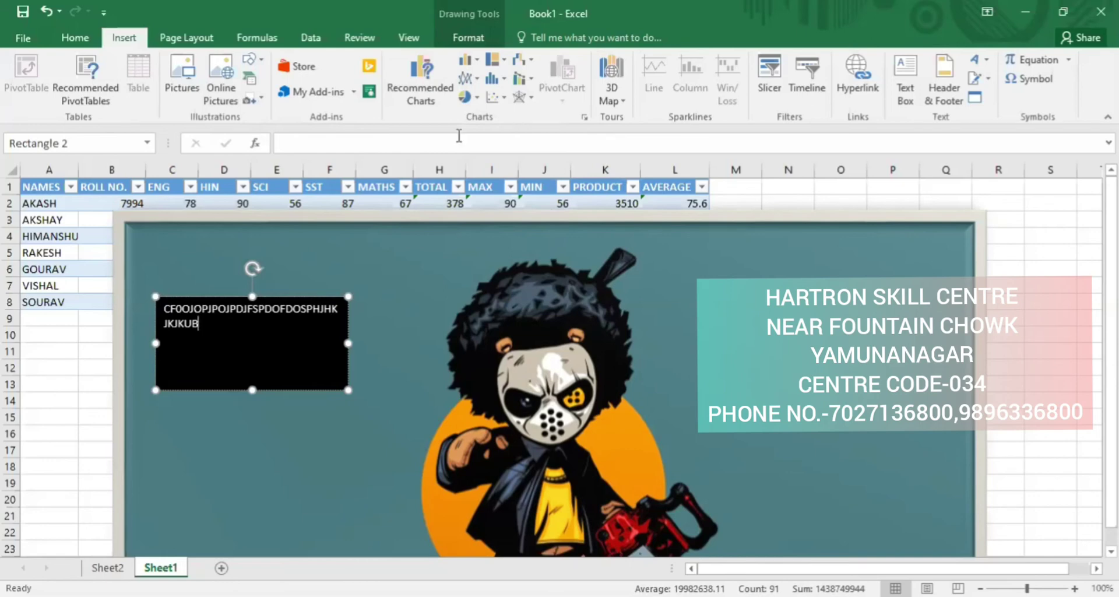
left_click_drag(664, 245, 681, 348)
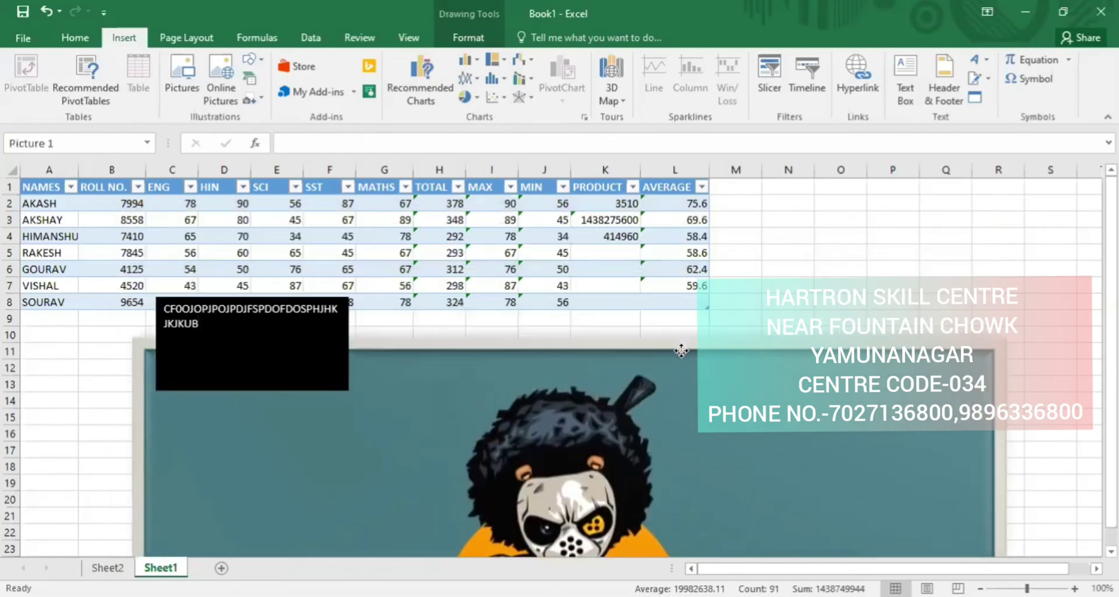
Deselect the picture and open K3's =PRODUCT(C3:G3) formula for editing
left_click(768, 216)
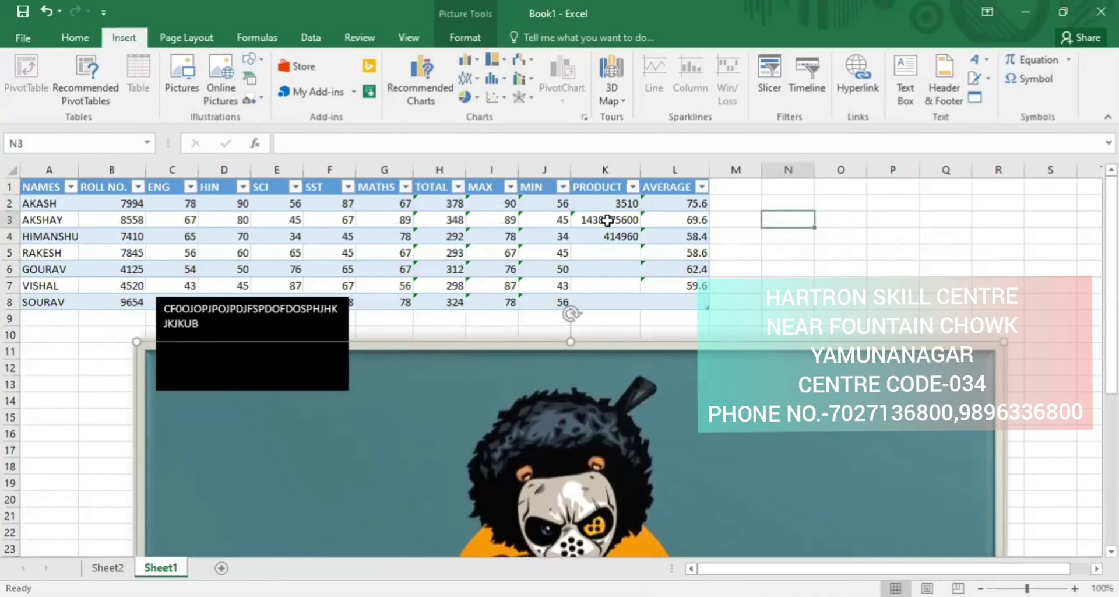
left_click(608, 219)
double_click(607, 220)
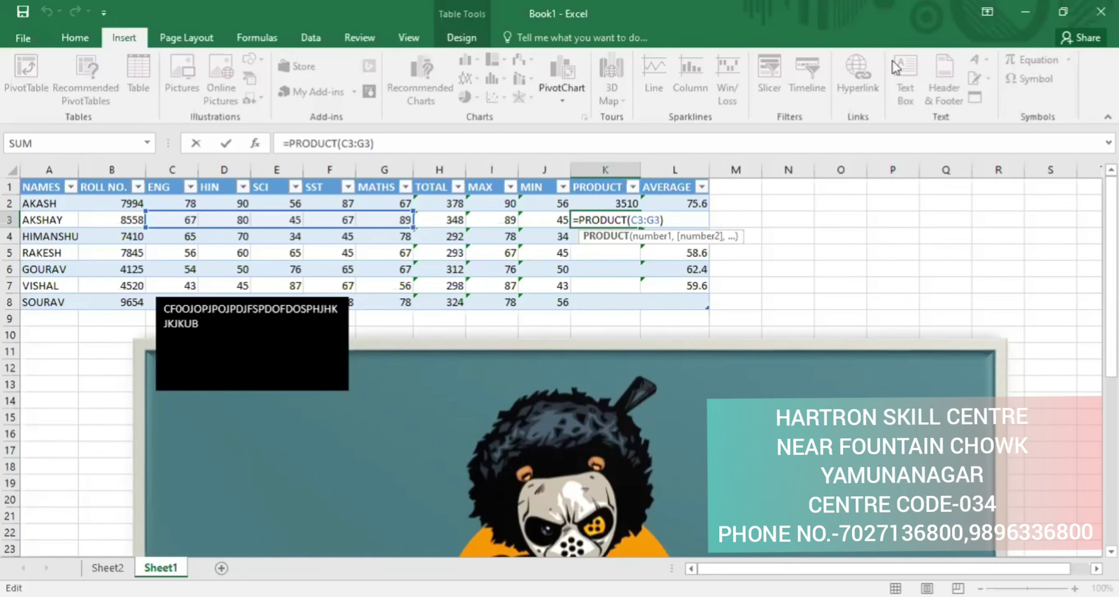
Commit K3's formula unchanged, then start a text box, cancel, and start it again
key("Return")
left_click(921, 100)
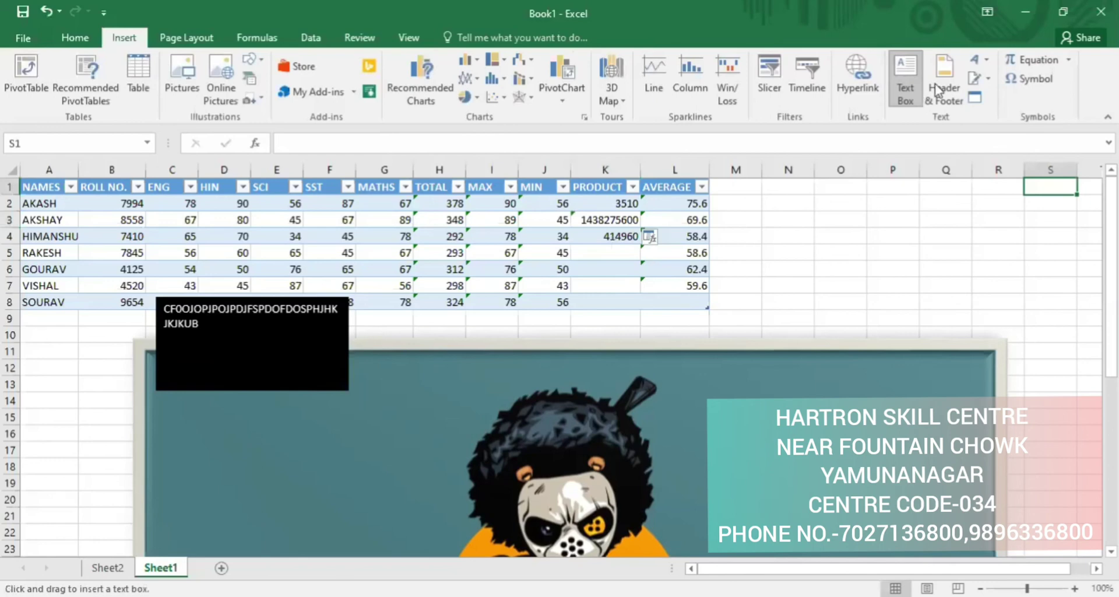
key("Escape")
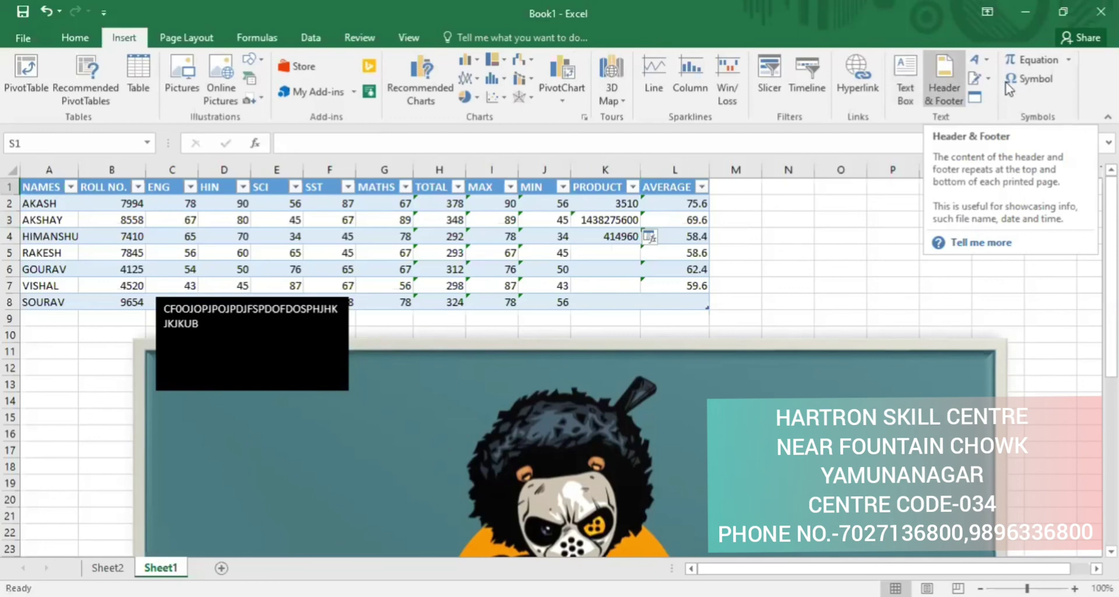
left_click(905, 81)
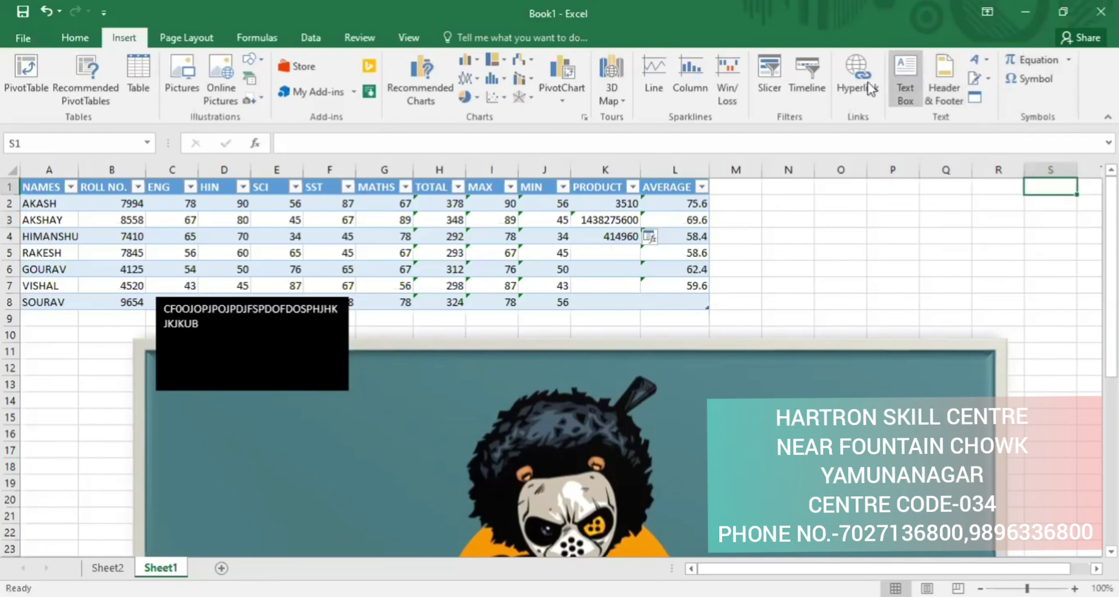